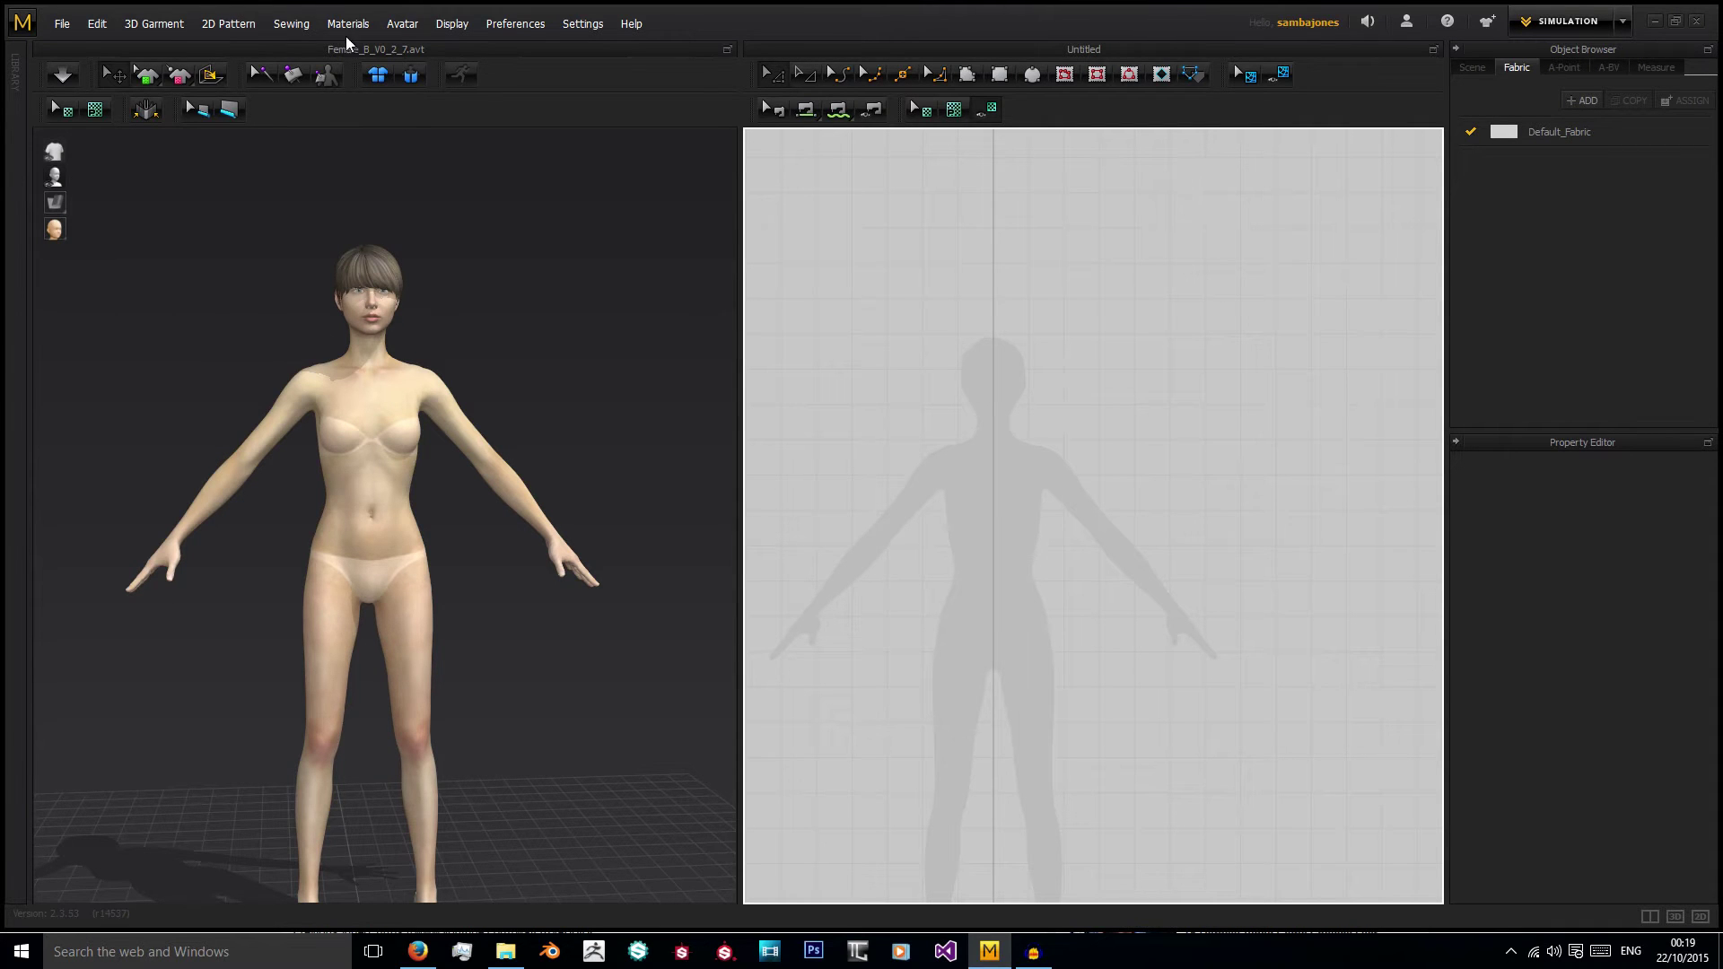
Look over the avatar in the 3D view and its silhouette in the 2D pattern view.
{"action": "left_click", "coordinate": [62, 23]}
{"action": "left_click", "coordinate": [879, 335]}
{"action": "left_click", "coordinate": [542, 457]}
{"action": "right_click_drag", "start_coordinate": [542, 457], "coordinate": [551, 458]}
{"action": "right_click_drag", "start_coordinate": [985, 481], "coordinate": [1011, 407]}
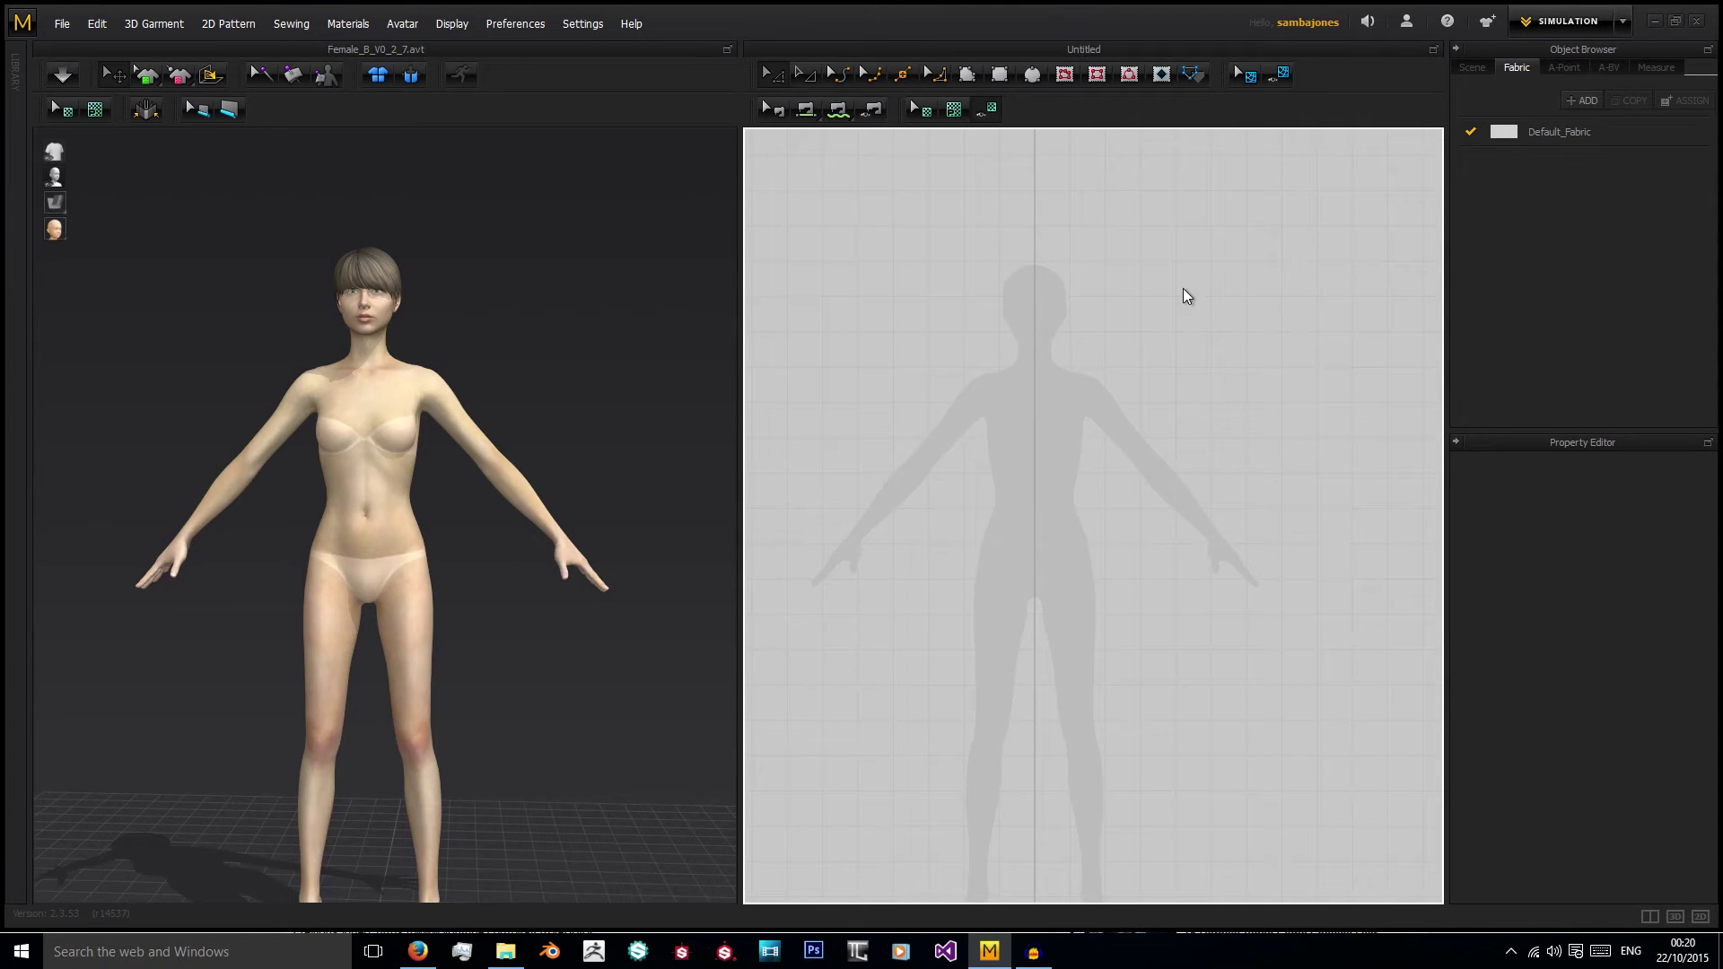
{"action": "scroll", "coordinate": [1011, 433], "scroll_direction": "down", "scroll_amount": 5}
{"action": "scroll", "coordinate": [1015, 437], "scroll_direction": "up", "scroll_amount": 7}
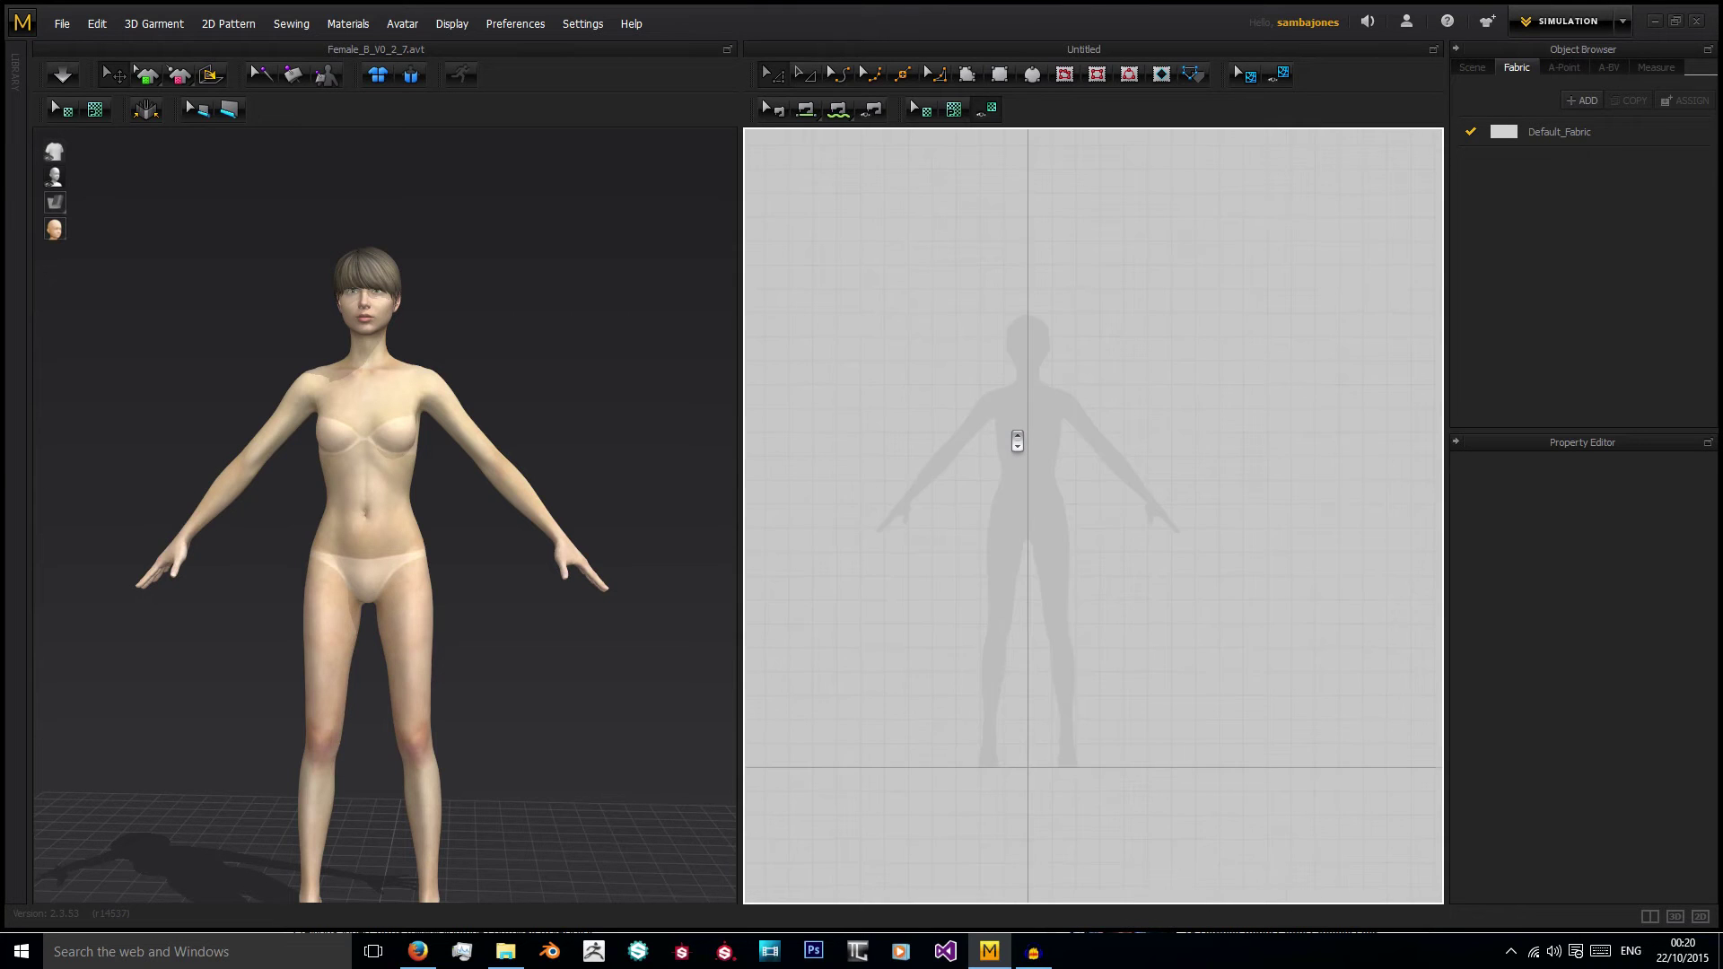
{"action": "scroll", "coordinate": [1017, 440], "scroll_direction": "down", "scroll_amount": 3}
{"action": "left_click", "coordinate": [499, 388]}
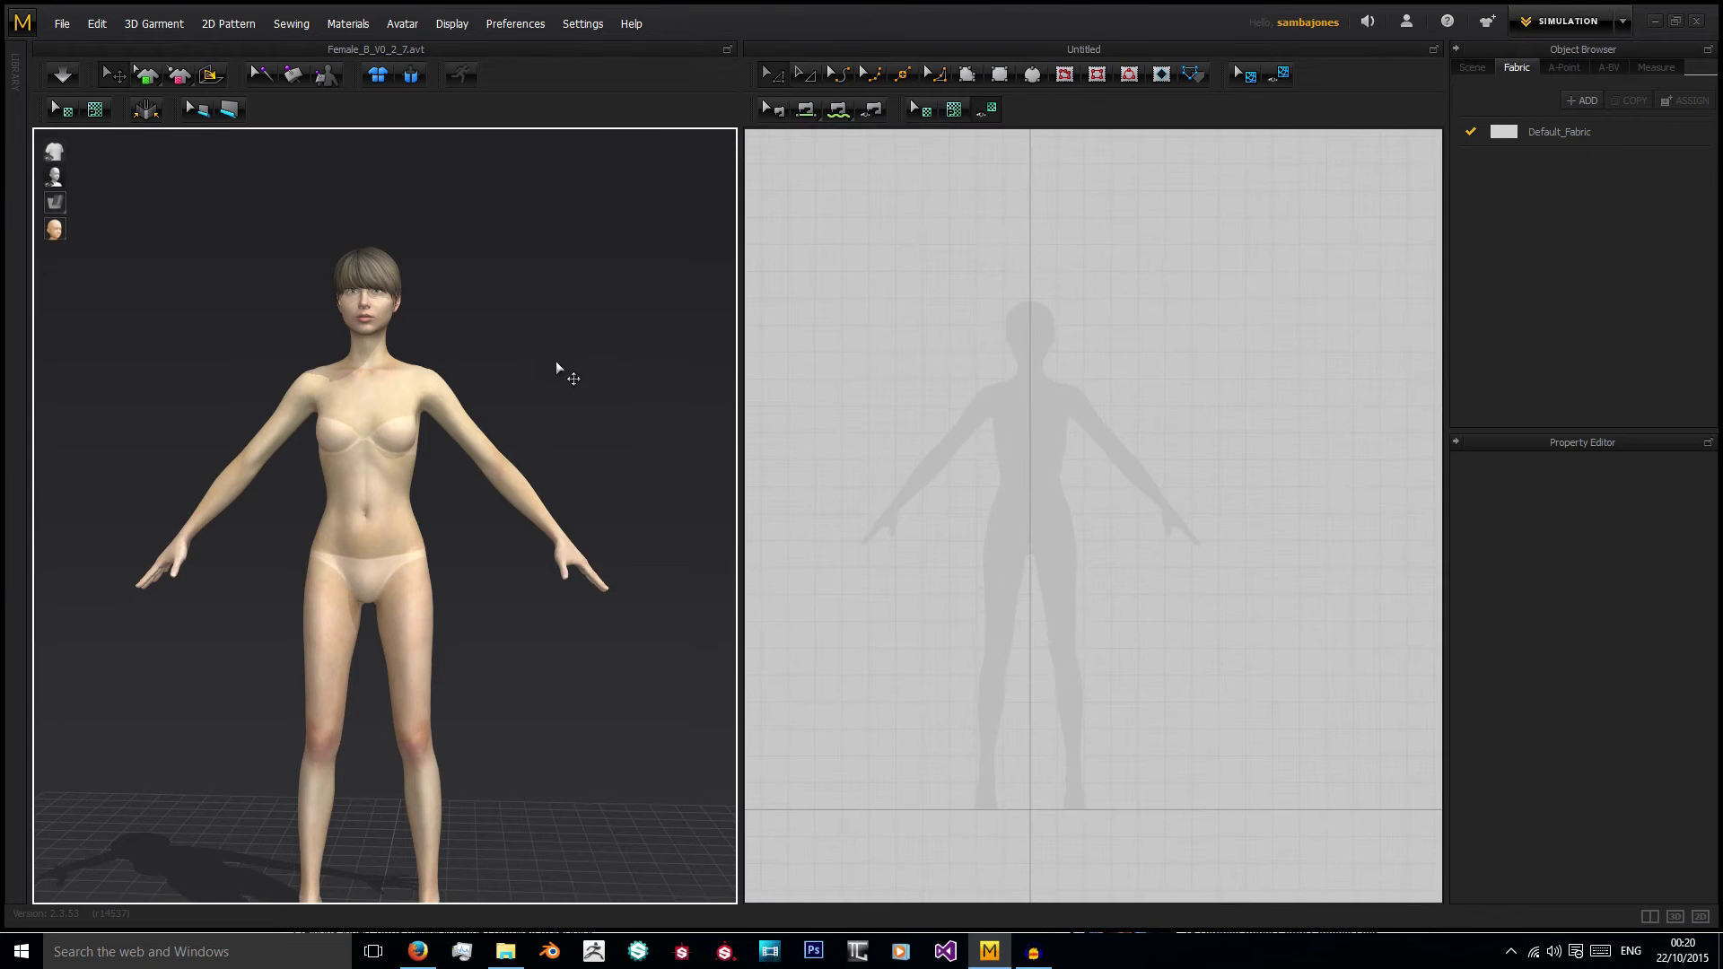
{"action": "right_click_drag", "start_coordinate": [534, 492], "coordinate": [683, 492]}
{"action": "left_click", "coordinate": [978, 470]}
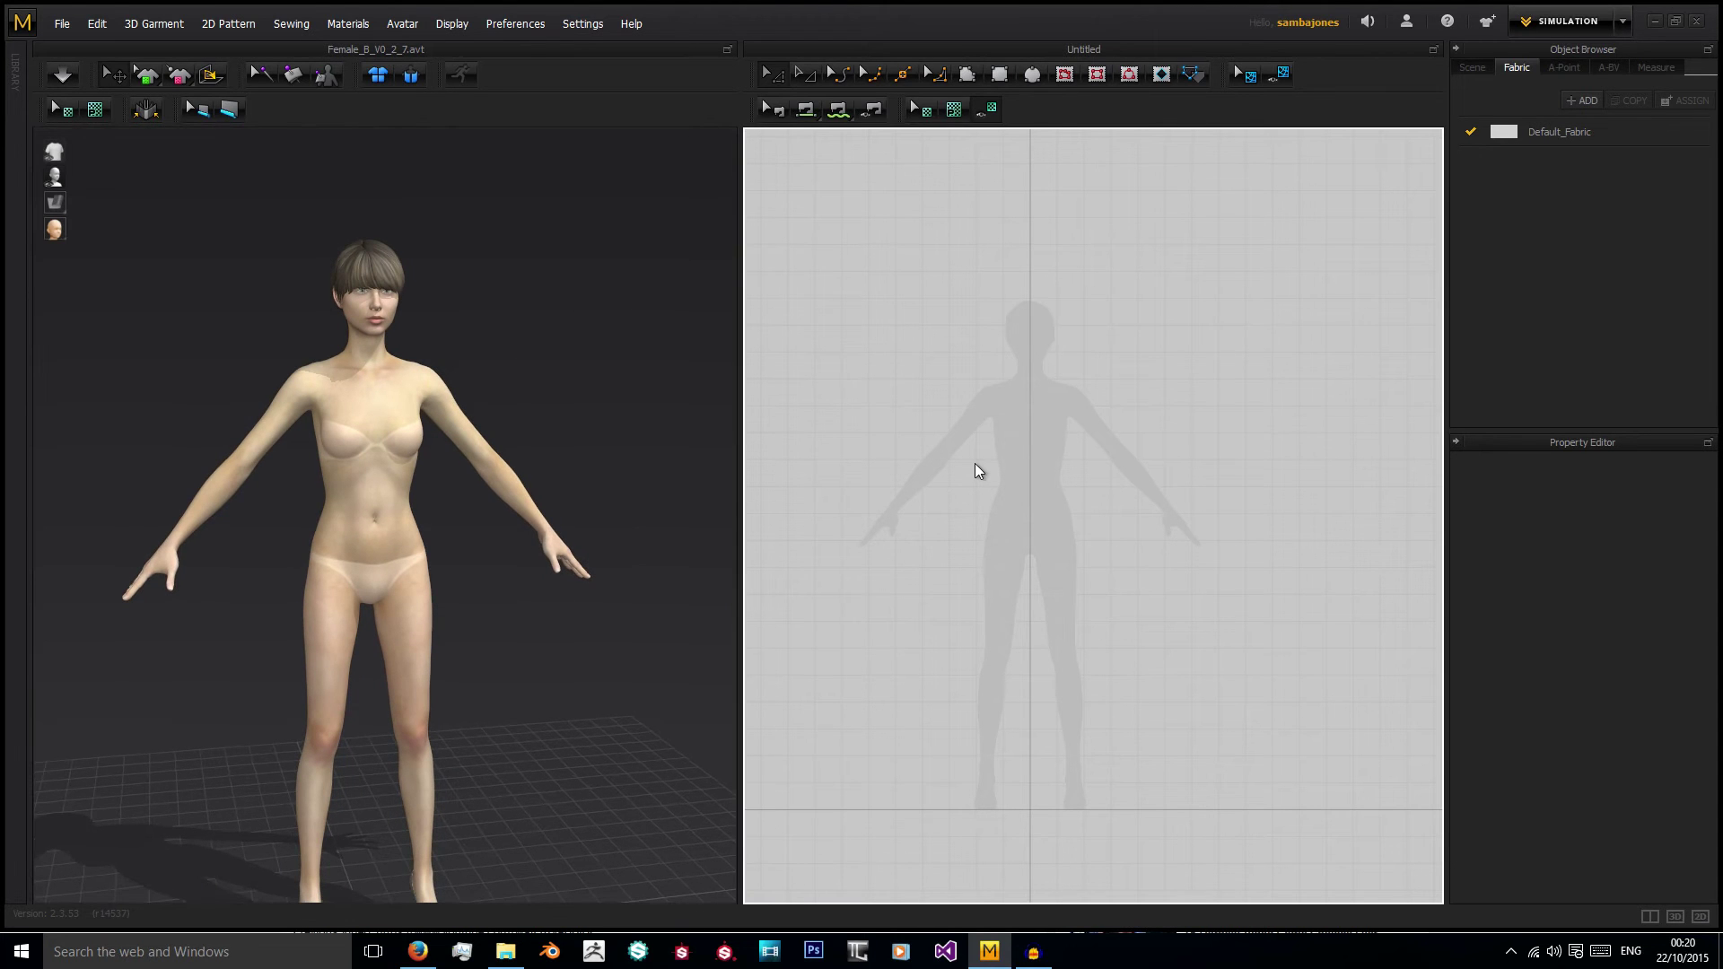
{"action": "left_click", "coordinate": [436, 473]}
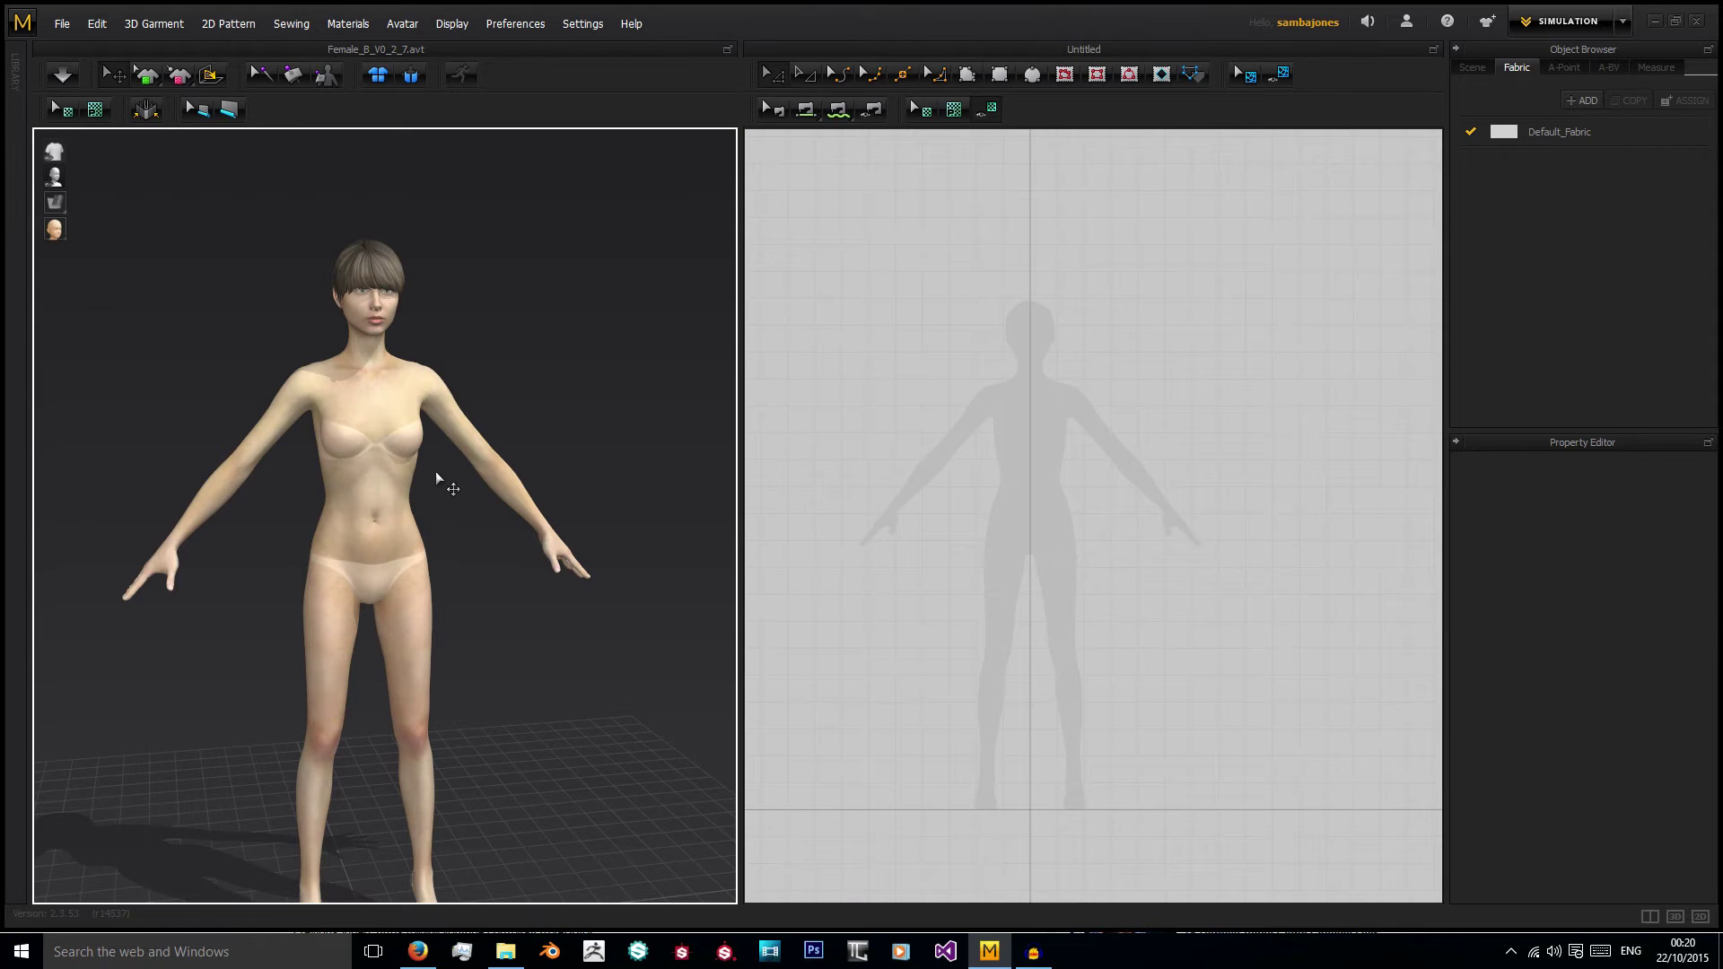
Start a half-front dress outline with the Polygon tool: a shoulder line about 47 mm long, with neckline points down to the centre line.
{"action": "left_click", "coordinate": [955, 353]}
{"action": "scroll", "coordinate": [955, 354], "scroll_direction": "up", "scroll_amount": 3}
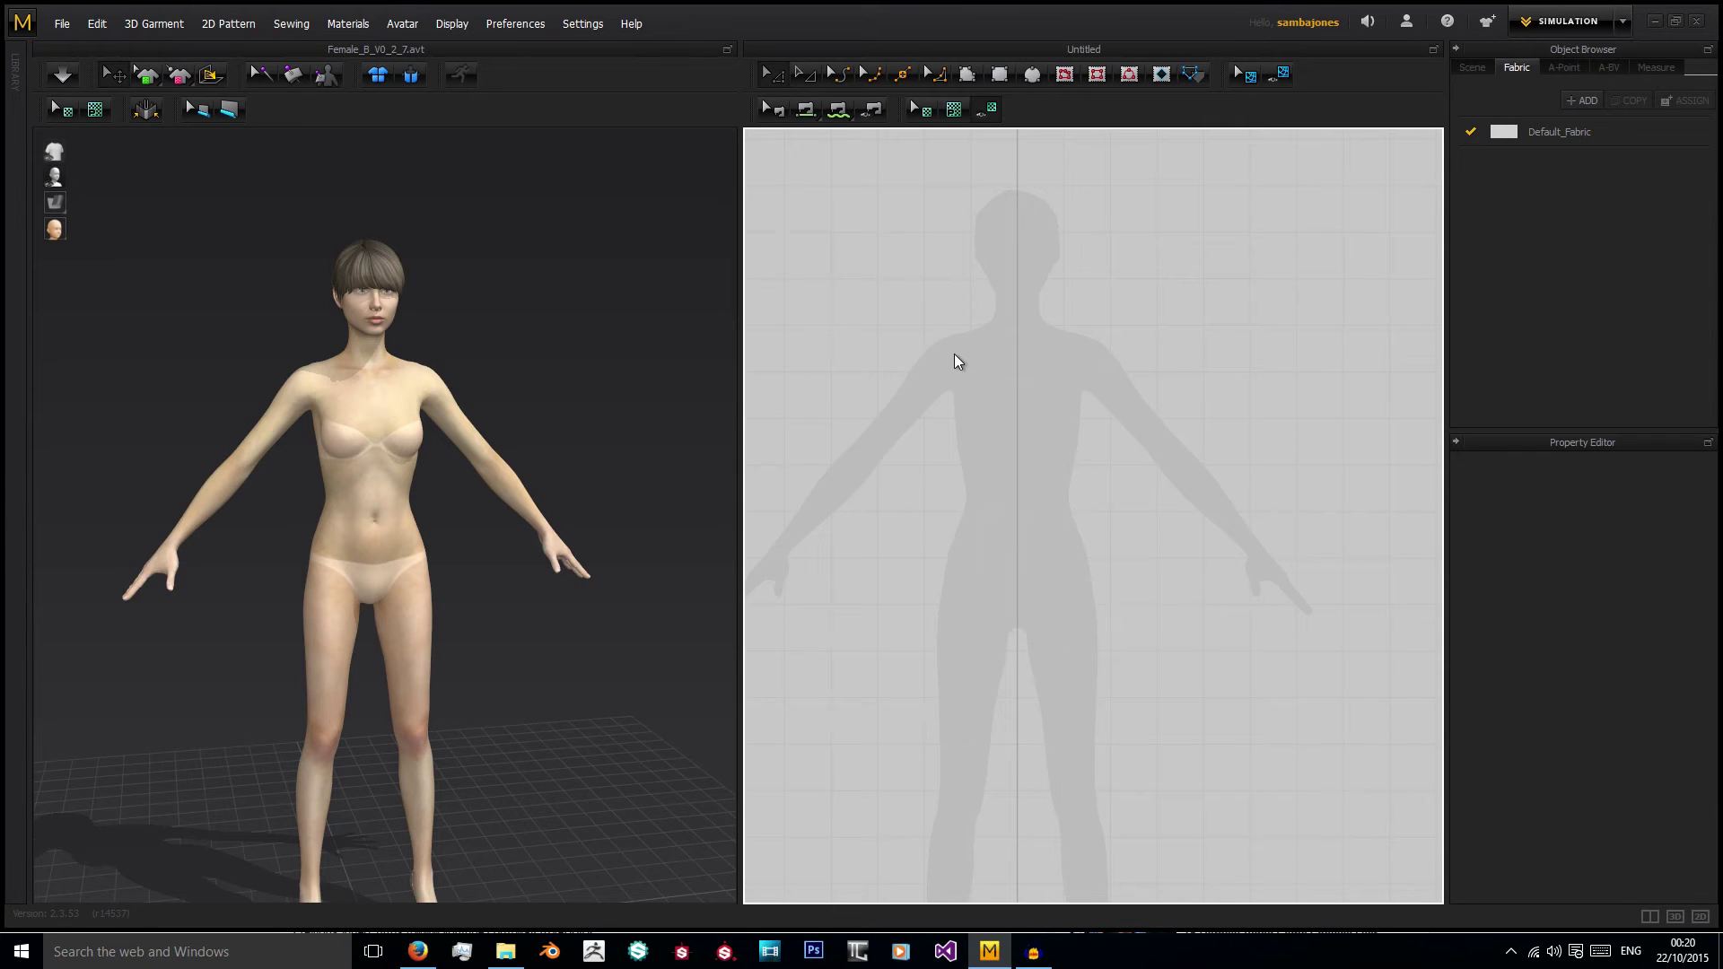
{"action": "left_click", "coordinate": [972, 79]}
{"action": "middle_click_drag", "start_coordinate": [1024, 364], "coordinate": [1024, 308]}
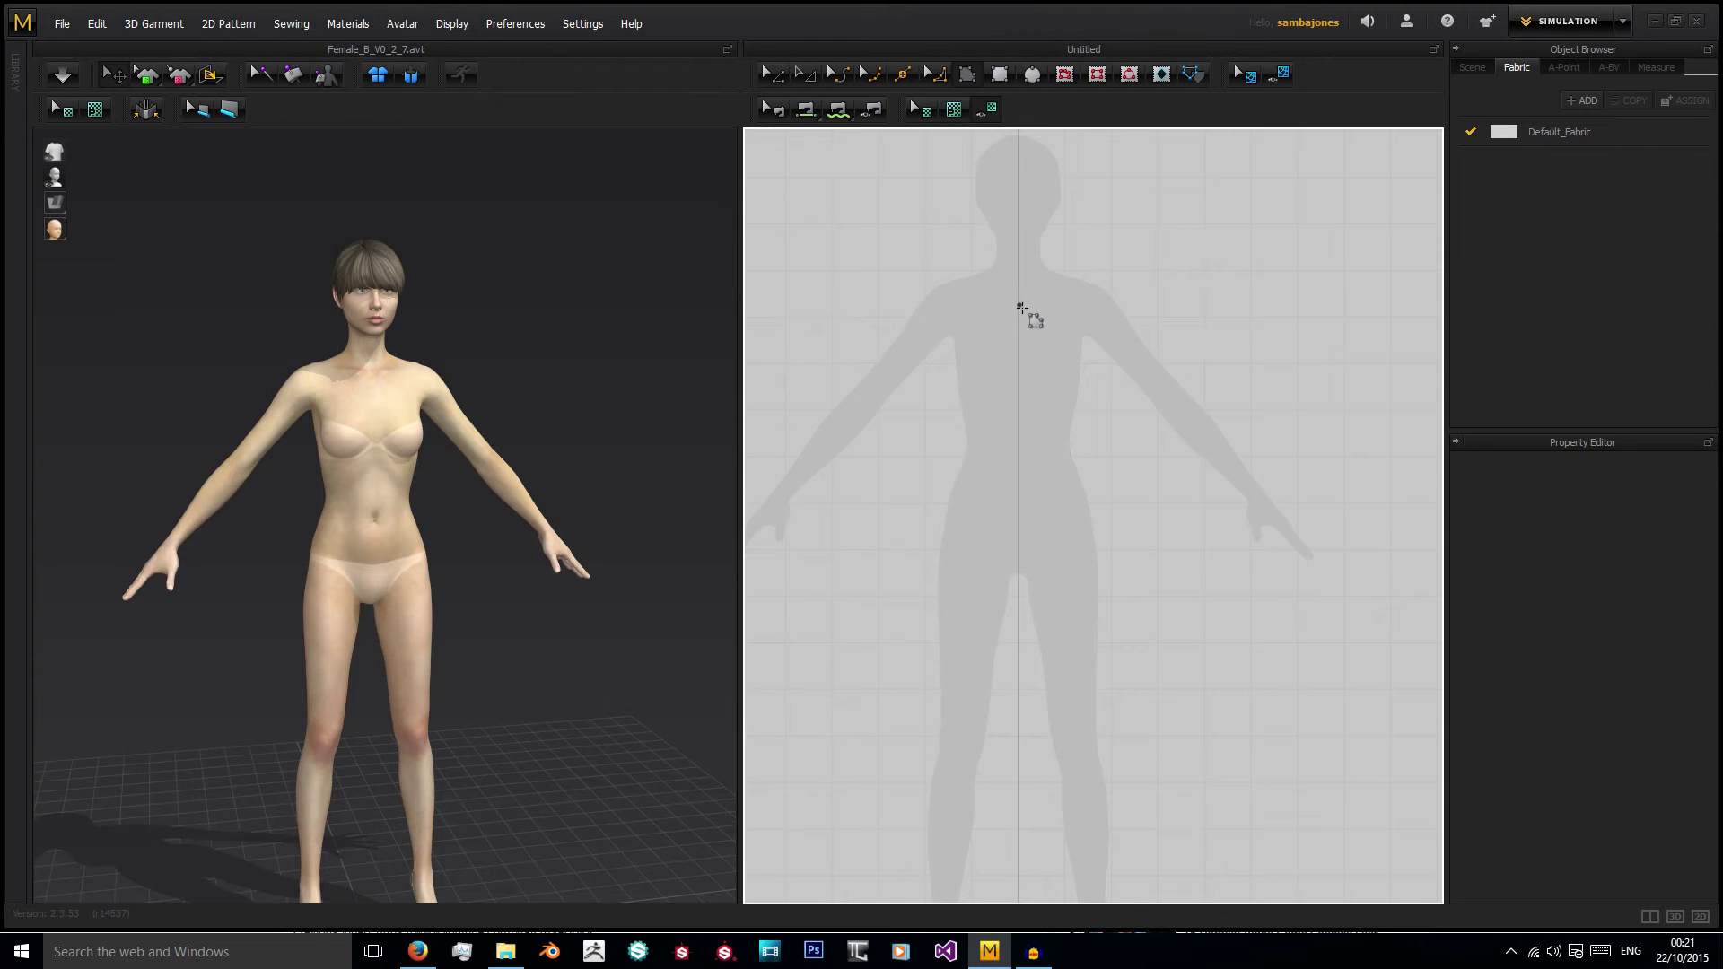
{"action": "left_click", "coordinate": [1029, 76]}
{"action": "scroll", "coordinate": [978, 314], "scroll_direction": "up", "scroll_amount": 1}
{"action": "scroll", "coordinate": [971, 287], "scroll_direction": "up", "scroll_amount": 2}
{"action": "middle_click_drag", "start_coordinate": [971, 296], "coordinate": [969, 185]}
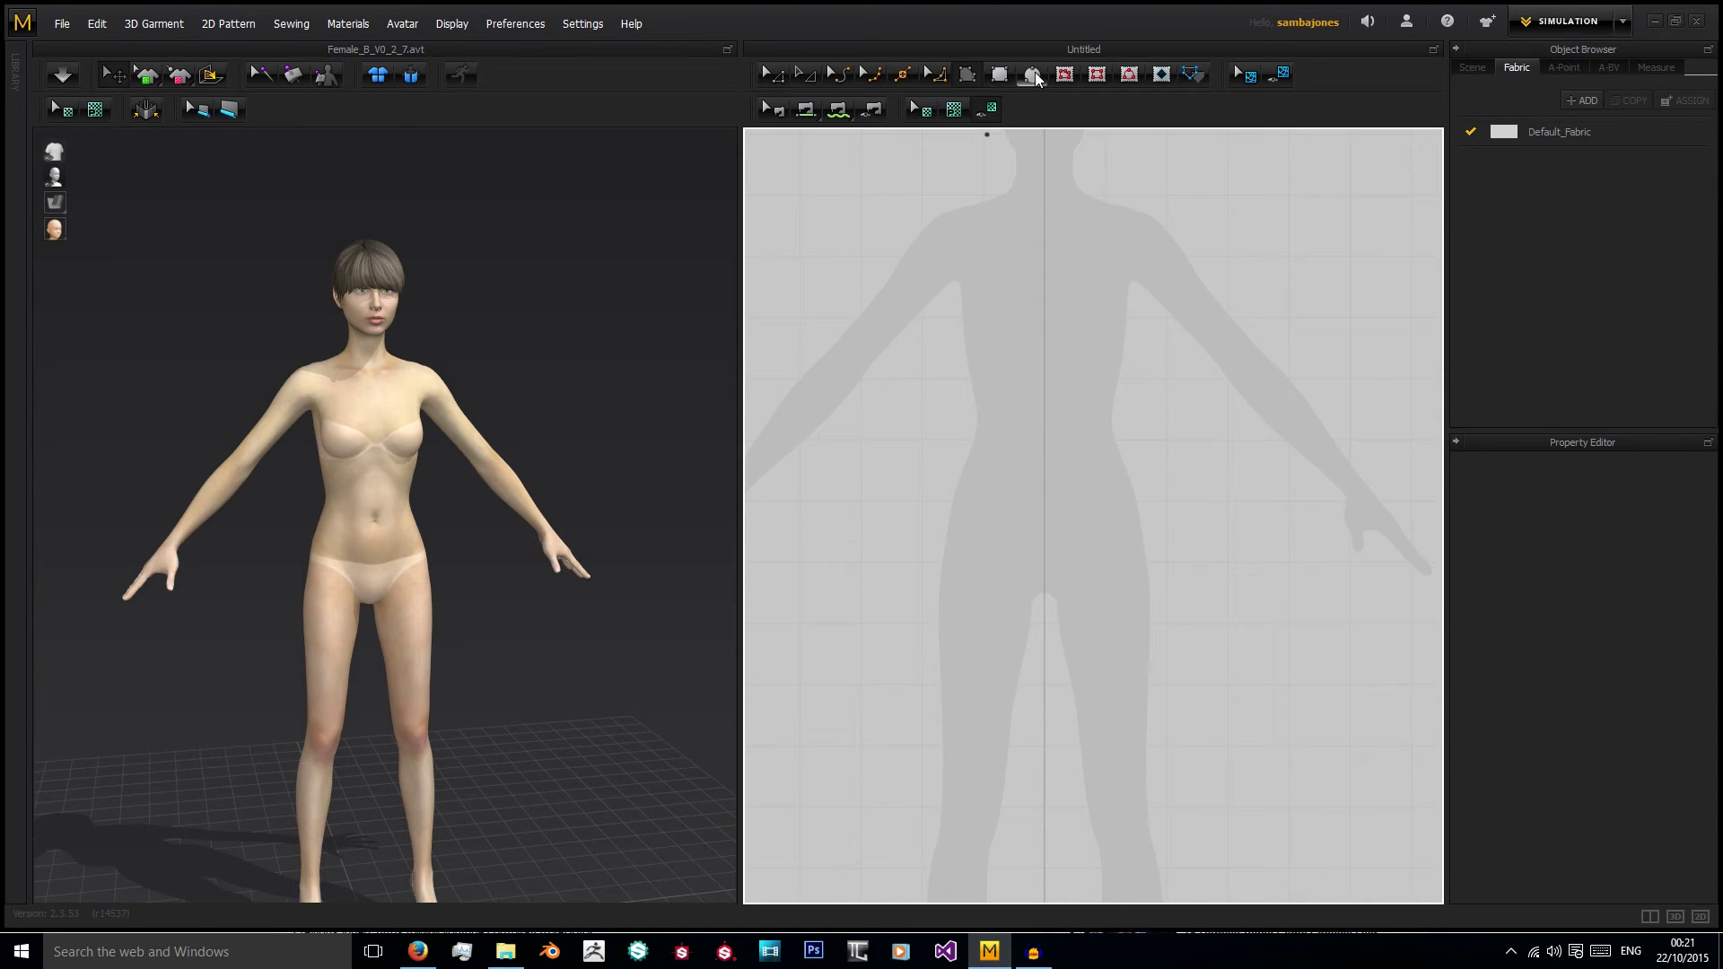
{"action": "middle_click_drag", "start_coordinate": [977, 166], "coordinate": [938, 278]}
{"action": "scroll", "coordinate": [954, 285], "scroll_direction": "up", "scroll_amount": 2}
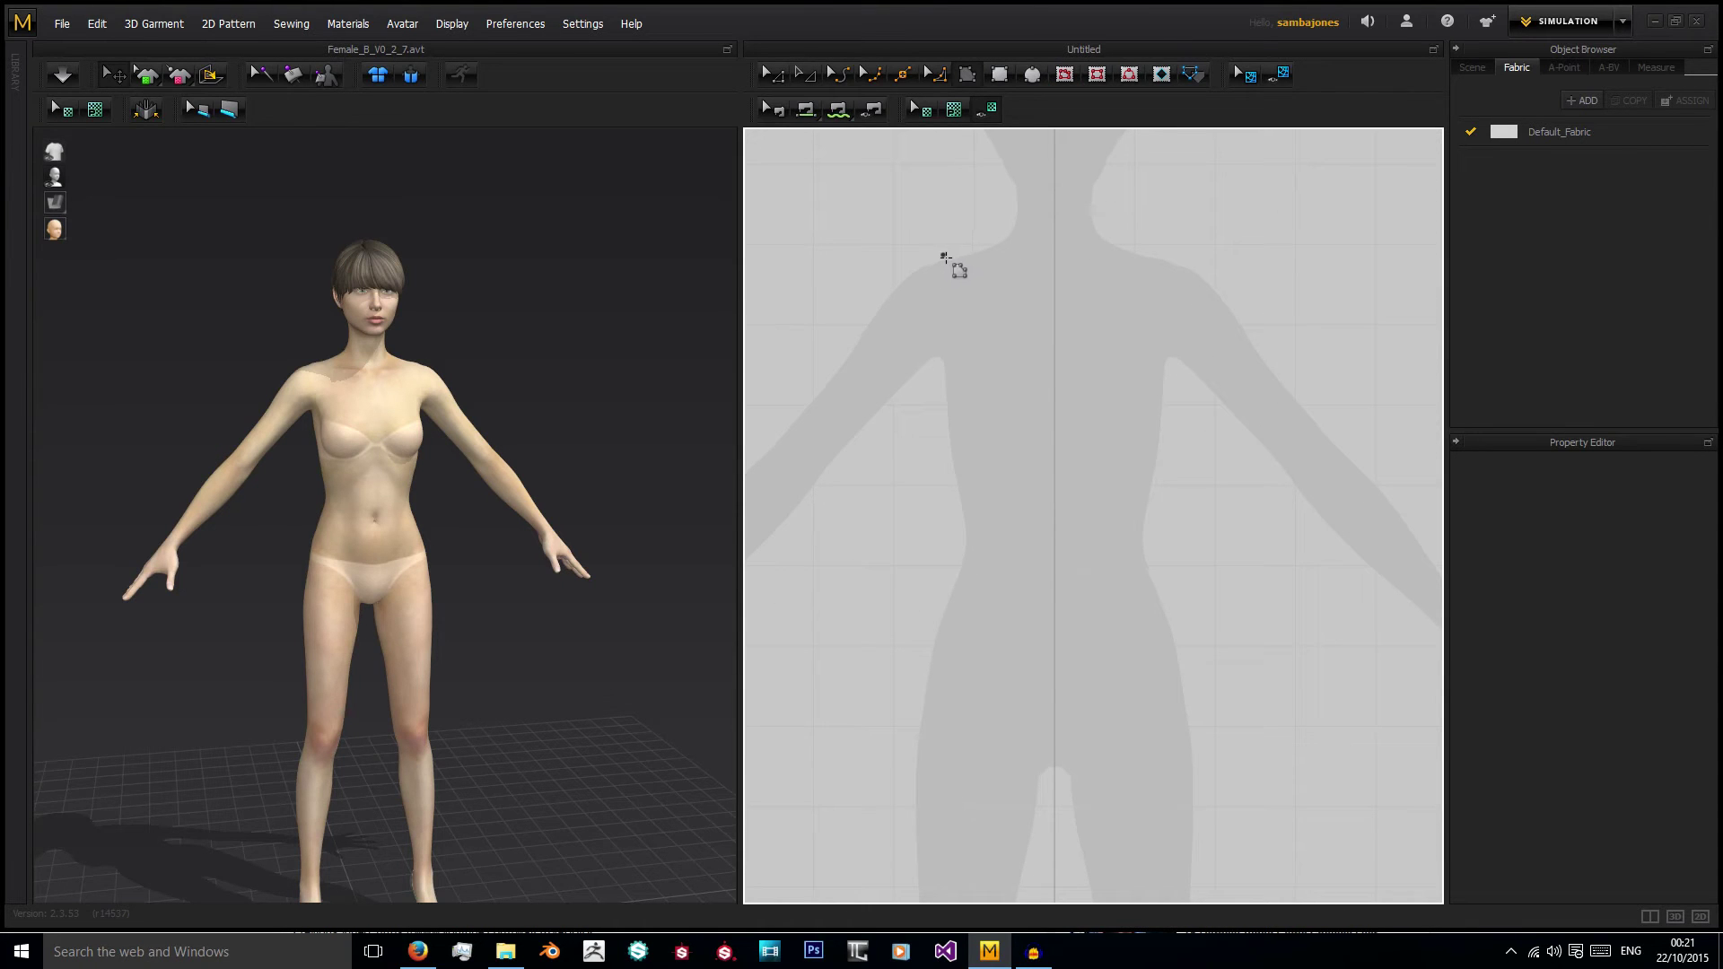
{"action": "left_click", "coordinate": [942, 257]}
{"action": "left_click", "coordinate": [978, 245]}
{"action": "left_click", "coordinate": [984, 265]}
{"action": "left_click", "coordinate": [999, 304]}
{"action": "left_click", "coordinate": [1021, 355]}
{"action": "left_click", "coordinate": [1041, 392]}
{"action": "left_click", "coordinate": [1055, 403]}
Continue the outline straight down the centre line to the thighs, across a wide hem and up to the underarm.
{"action": "mouse_move", "coordinate": [1058, 577]}
{"action": "middle_mouse_down"}
{"action": "mouse_move", "coordinate": [1084, 539]}
{"action": "mouse_move", "coordinate": [1105, 408]}
{"action": "mouse_move", "coordinate": [1096, 530]}
{"action": "mouse_move", "coordinate": [1166, 473]}
{"action": "middle_mouse_up"}
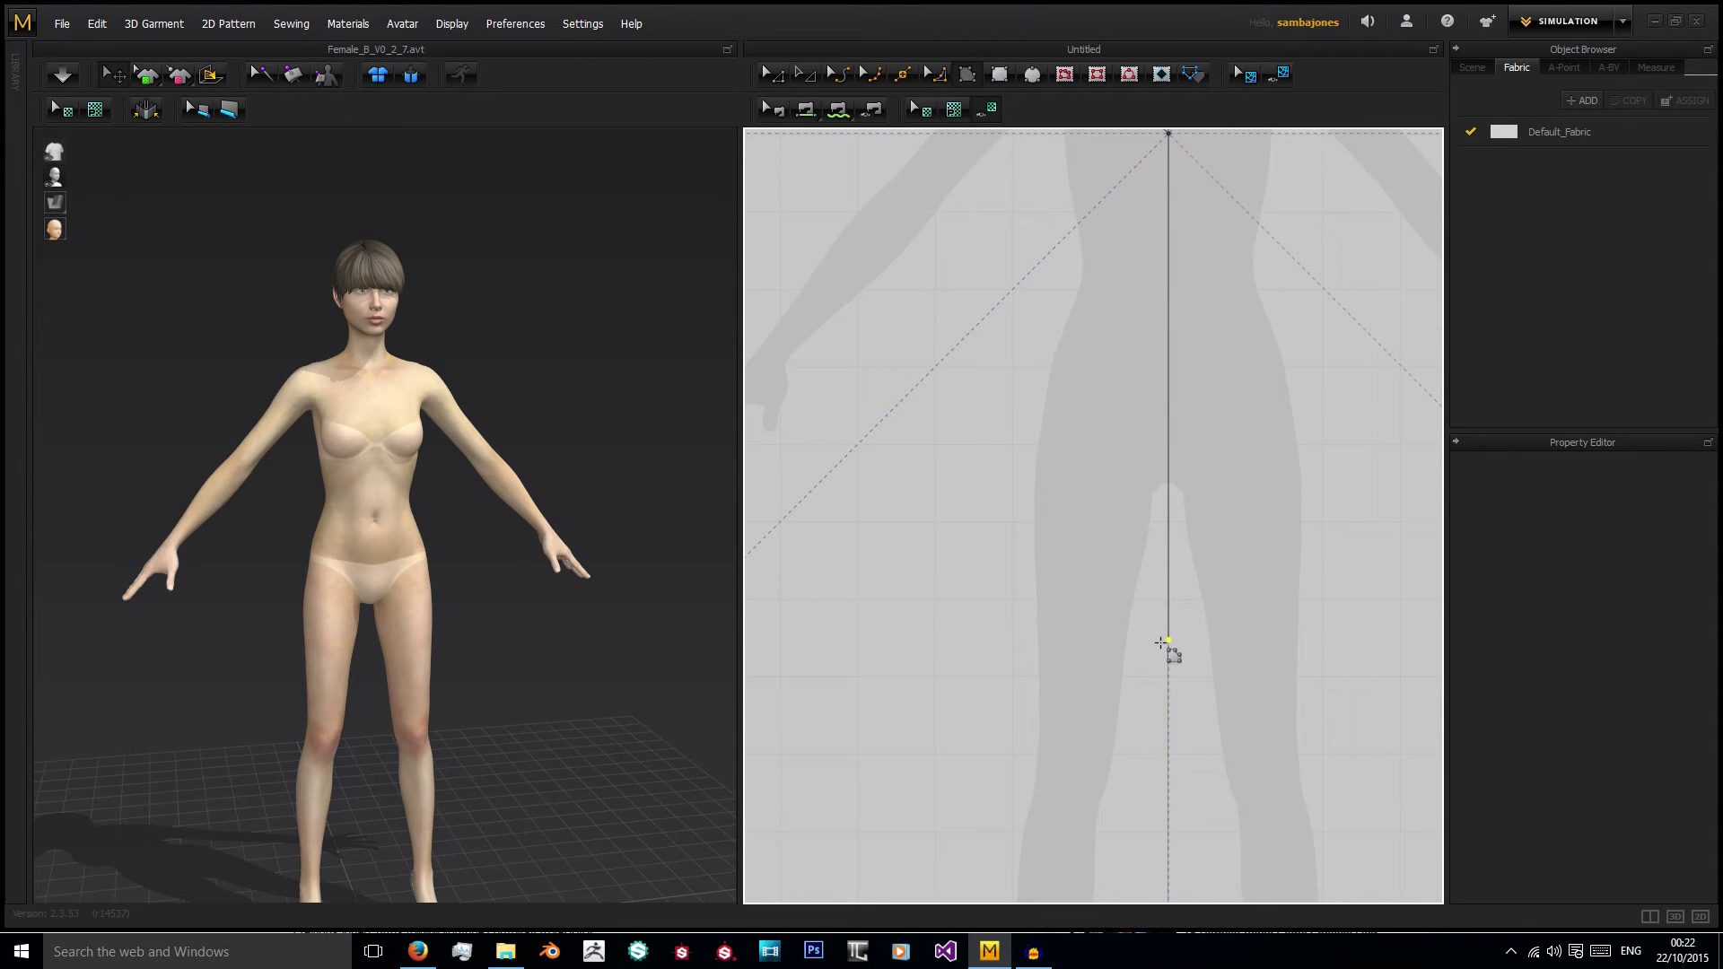
{"action": "scroll", "coordinate": [1161, 642], "scroll_direction": "down", "scroll_amount": 4}
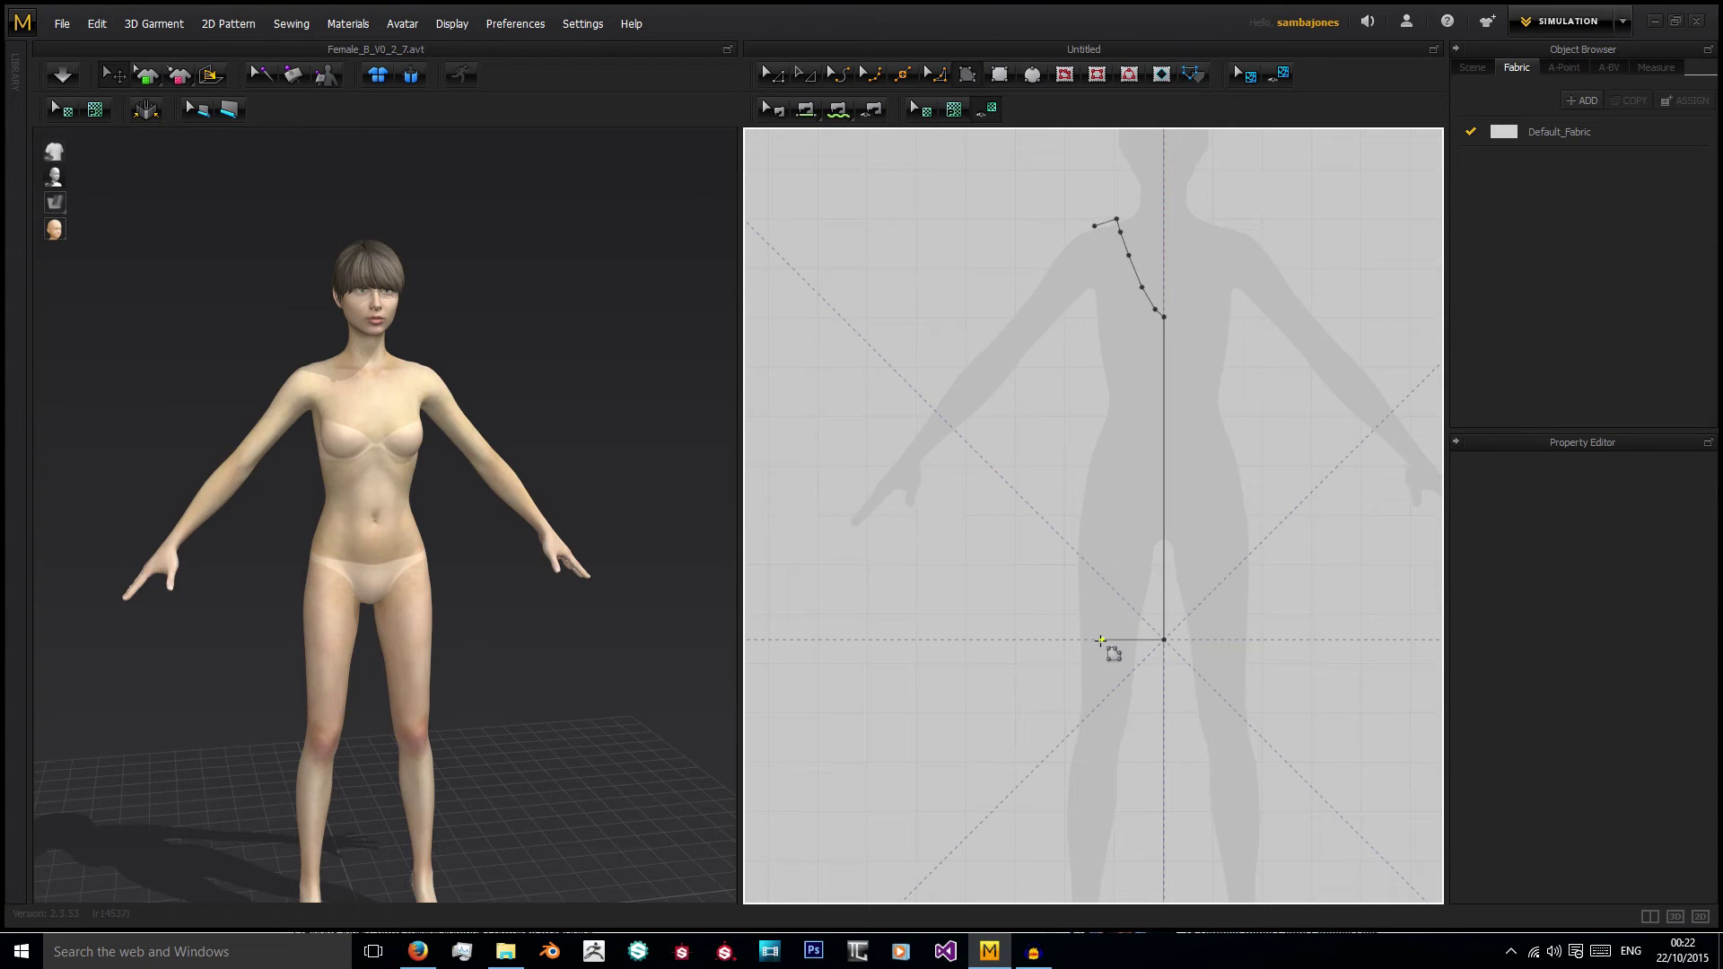
{"action": "left_click", "coordinate": [1048, 640]}
{"action": "left_click", "coordinate": [1091, 302]}
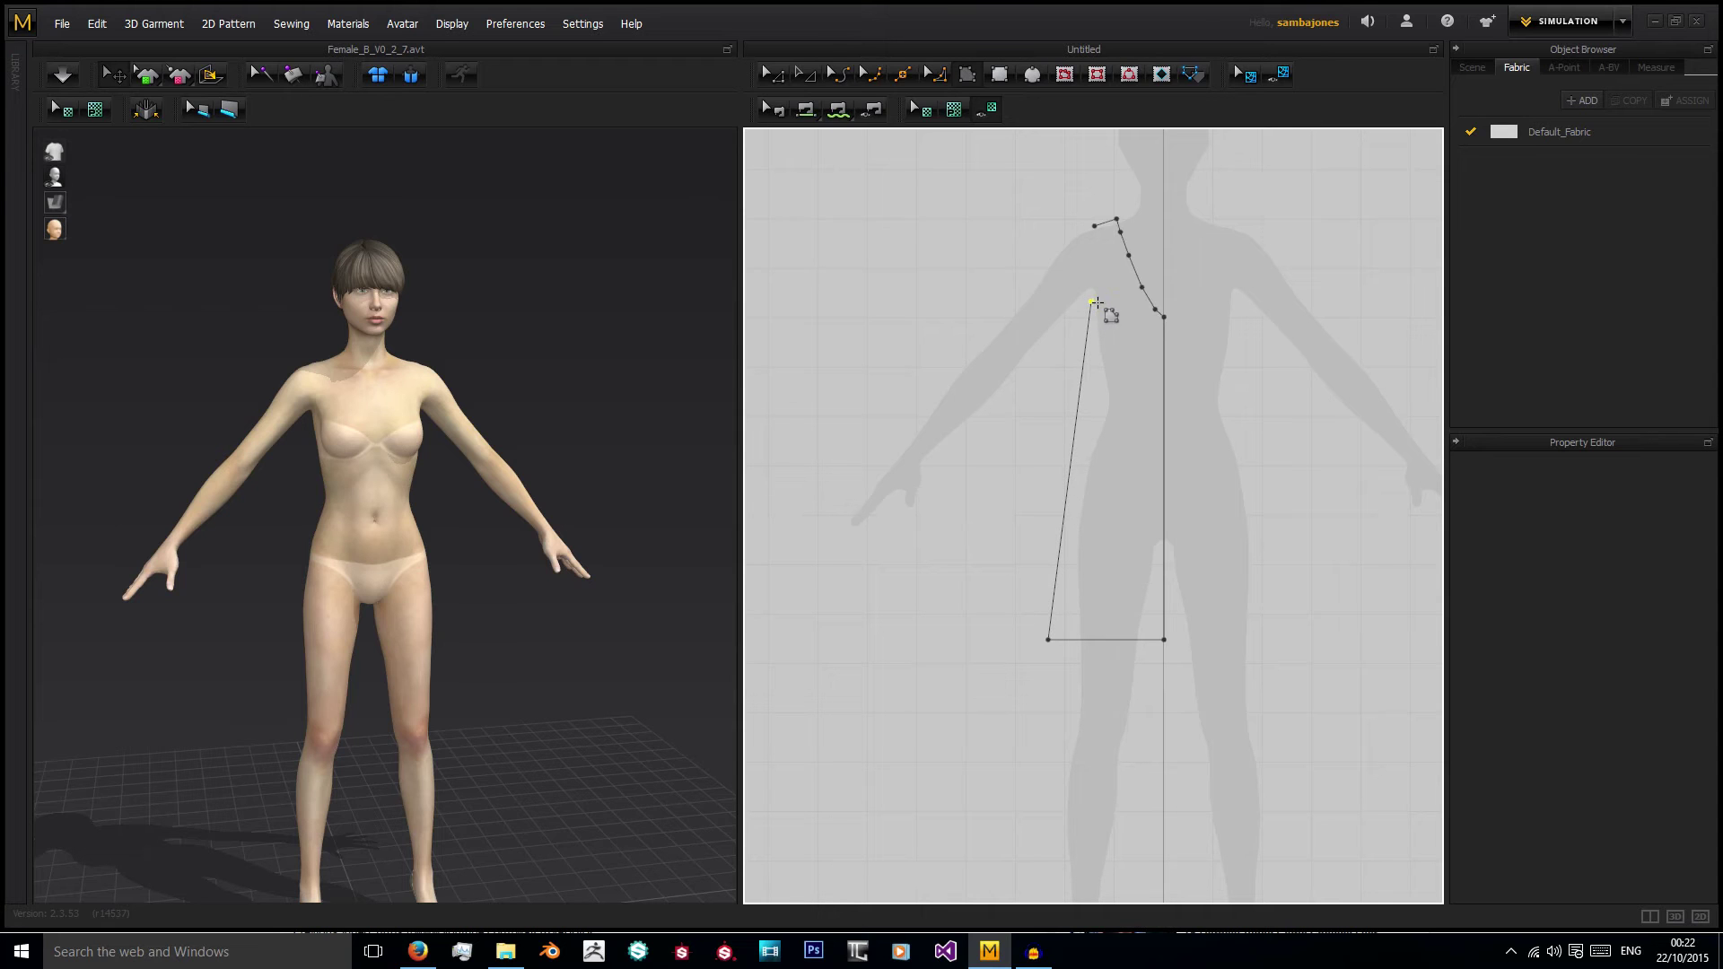
Close the half-front outline with points along the armhole, ending at the outer shoulder point.
{"action": "left_click", "coordinate": [1098, 291]}
{"action": "left_click", "coordinate": [1103, 270]}
{"action": "left_click", "coordinate": [1101, 245]}
{"action": "left_click", "coordinate": [1096, 228]}
{"action": "scroll", "coordinate": [1089, 258], "scroll_direction": "down", "scroll_amount": 3}
{"action": "scroll", "coordinate": [1096, 261], "scroll_direction": "up", "scroll_amount": 5}
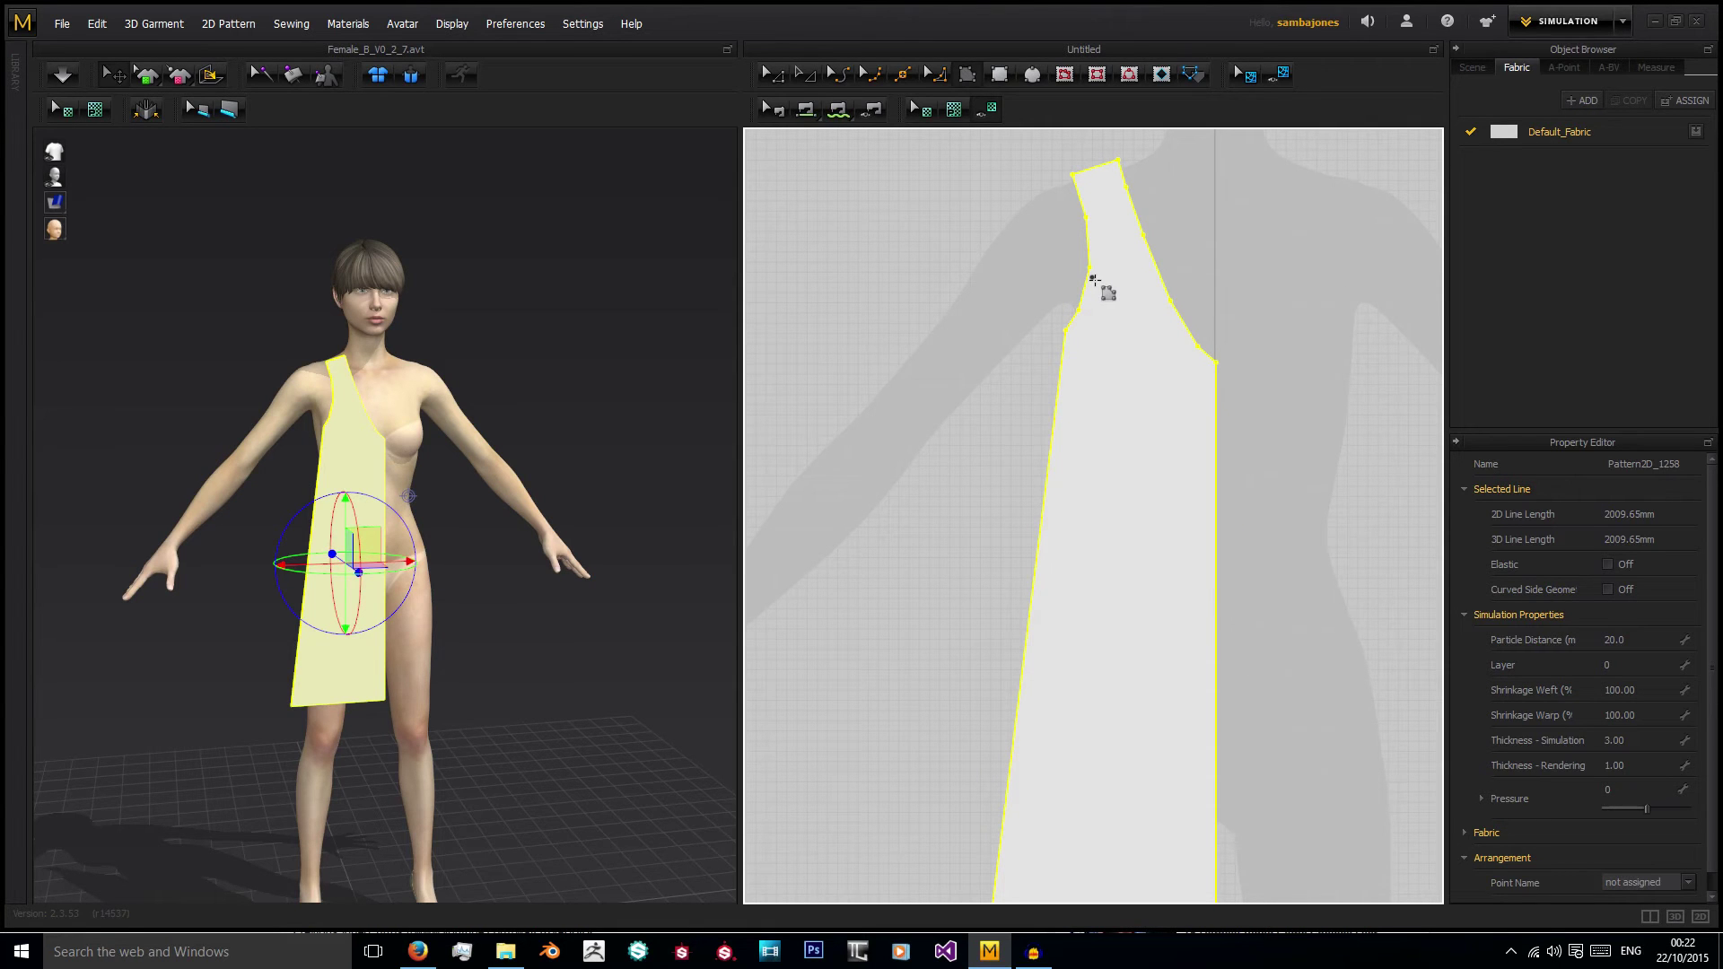
Move the neckline's upper-middle point inward about 14 mm and undo the accidental shift of the segment below it.
{"action": "key", "text": "a"}
{"action": "left_click", "coordinate": [1292, 258]}
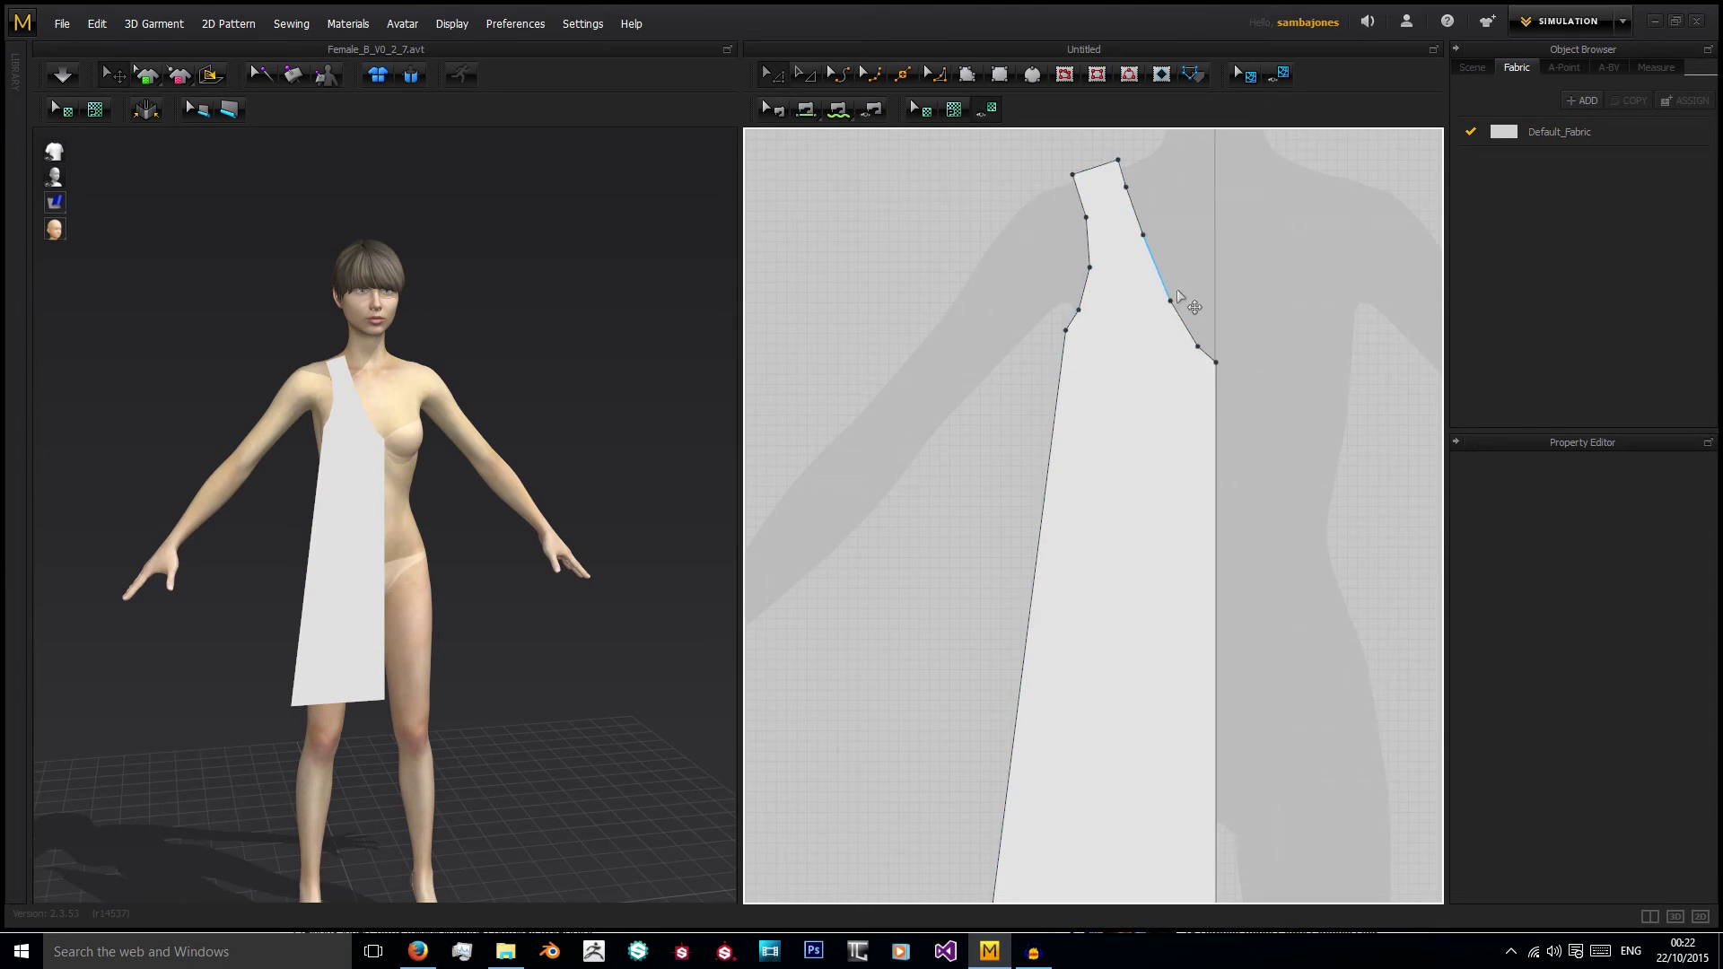
{"action": "scroll", "coordinate": [1155, 289], "scroll_direction": "down", "scroll_amount": 4}
{"action": "middle_click_drag", "start_coordinate": [1135, 522], "coordinate": [1133, 642]}
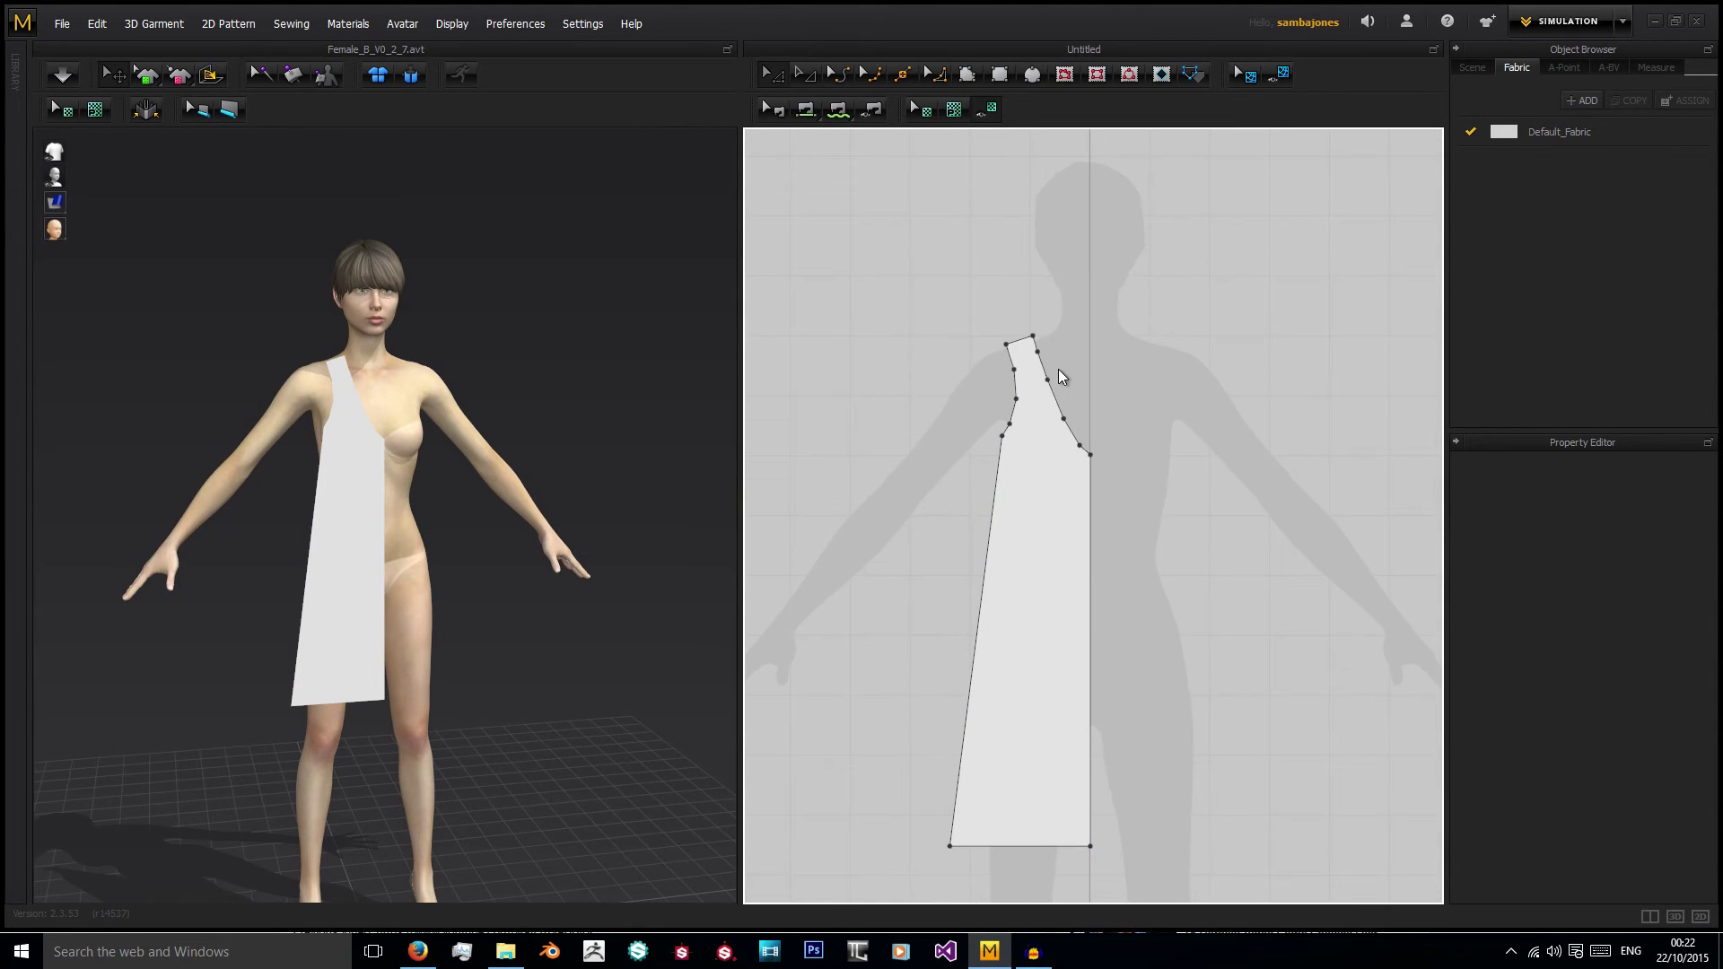
{"action": "scroll", "coordinate": [1070, 380], "scroll_direction": "up", "scroll_amount": 4}
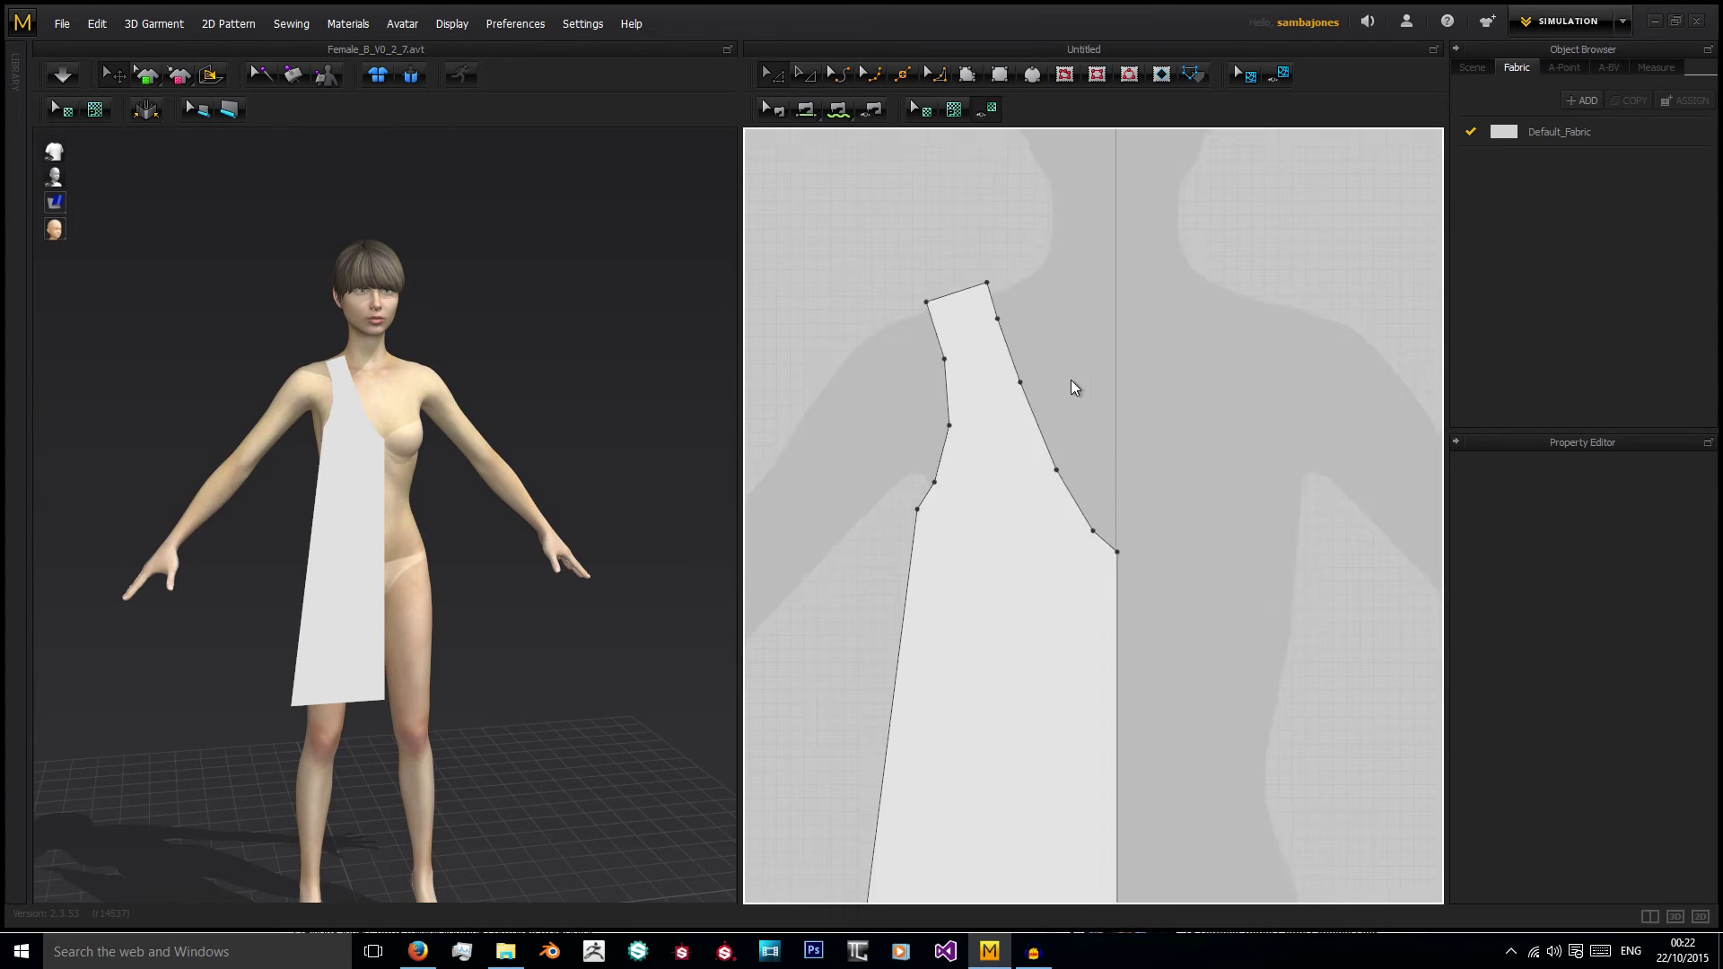
{"action": "scroll", "coordinate": [1033, 467], "scroll_direction": "down", "scroll_amount": 2}
{"action": "scroll", "coordinate": [1032, 466], "scroll_direction": "up", "scroll_amount": 2}
{"action": "middle_click_drag", "start_coordinate": [1019, 412], "coordinate": [993, 338]}
{"action": "left_click_drag", "start_coordinate": [984, 334], "coordinate": [978, 362]}
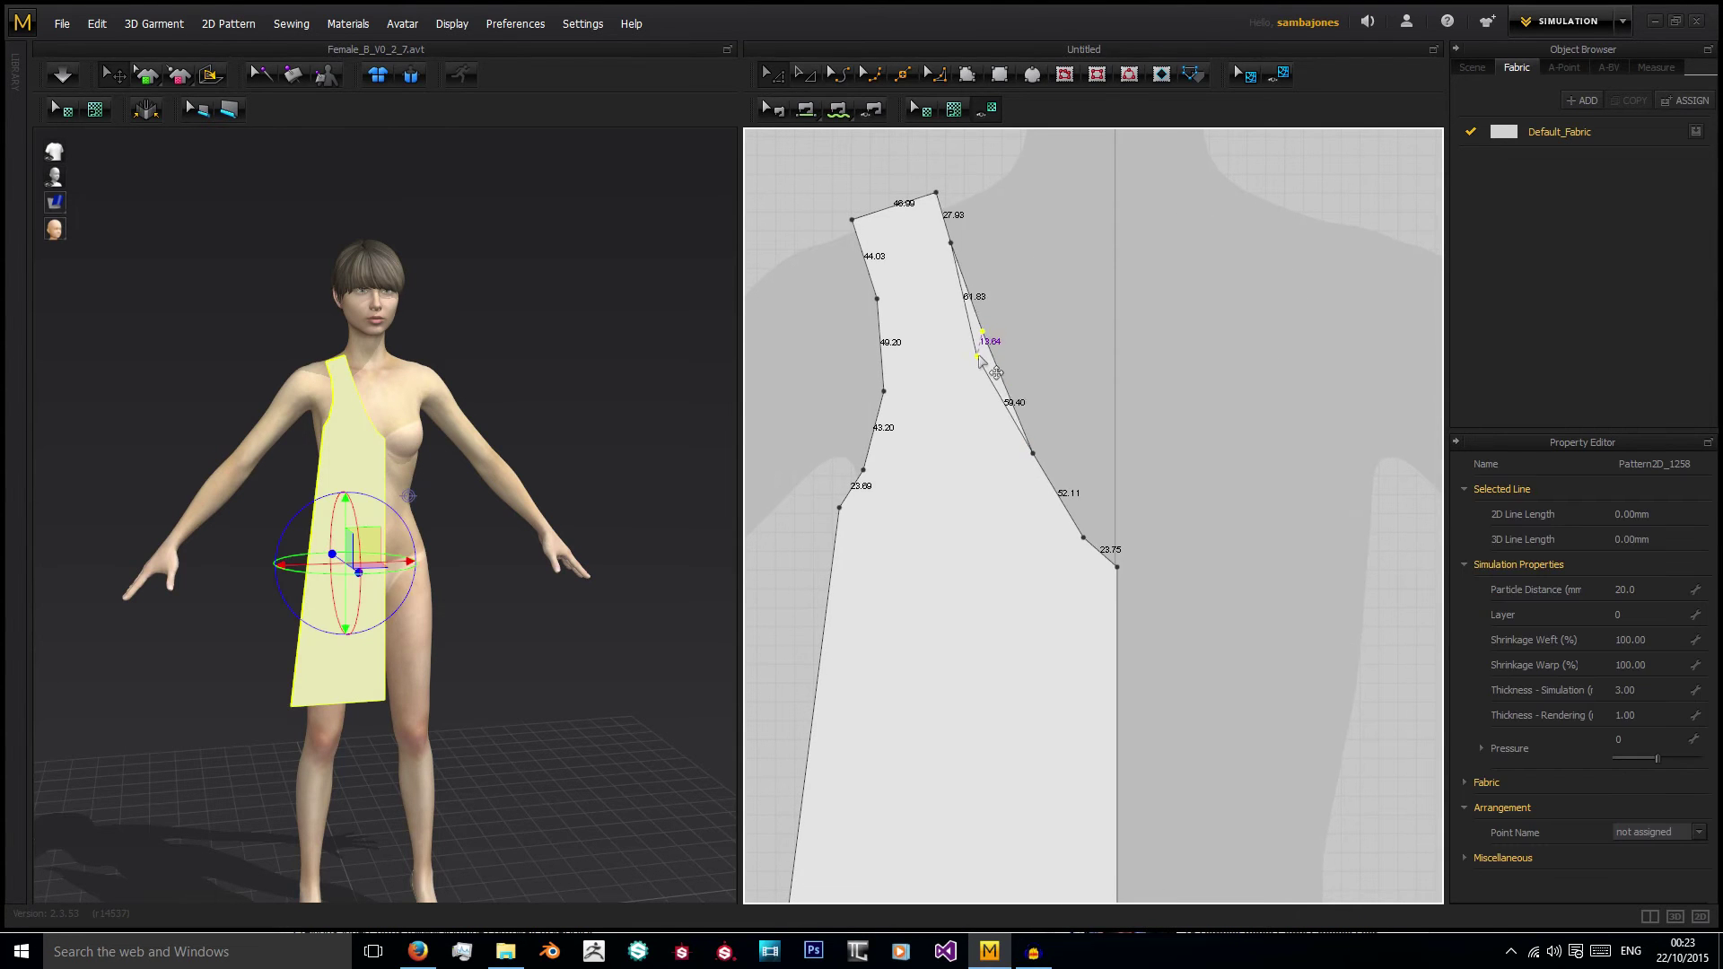
{"action": "left_click", "coordinate": [1030, 453]}
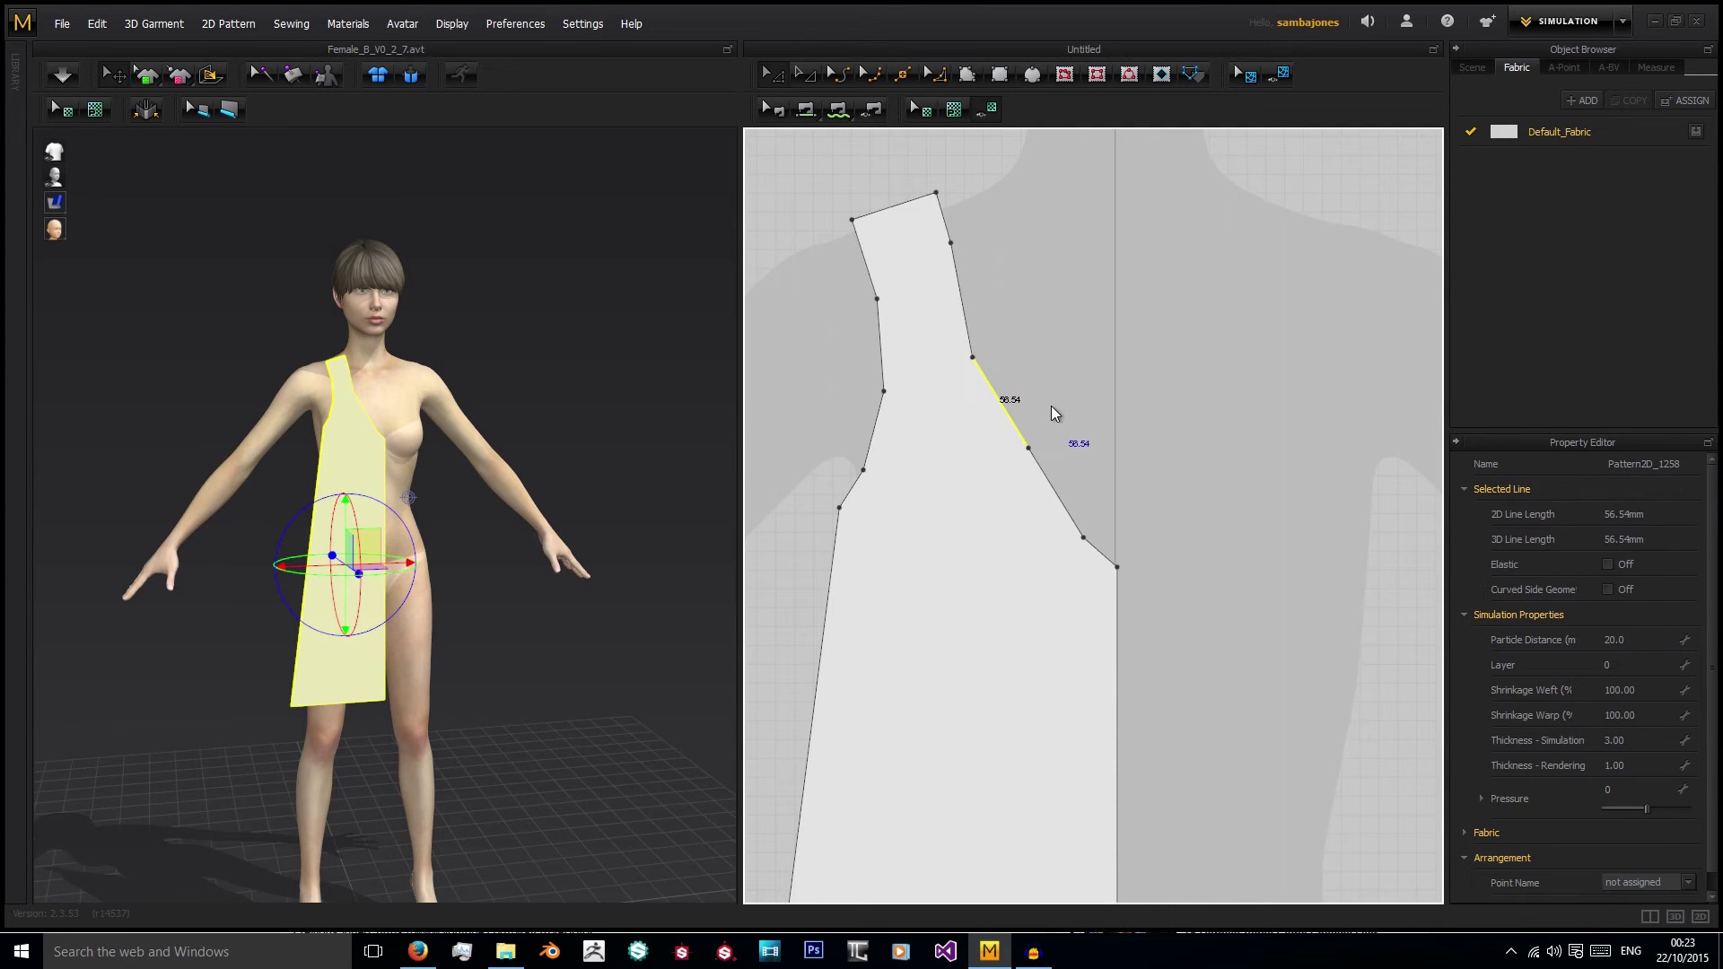
{"action": "key", "text": "ctrl+z"}
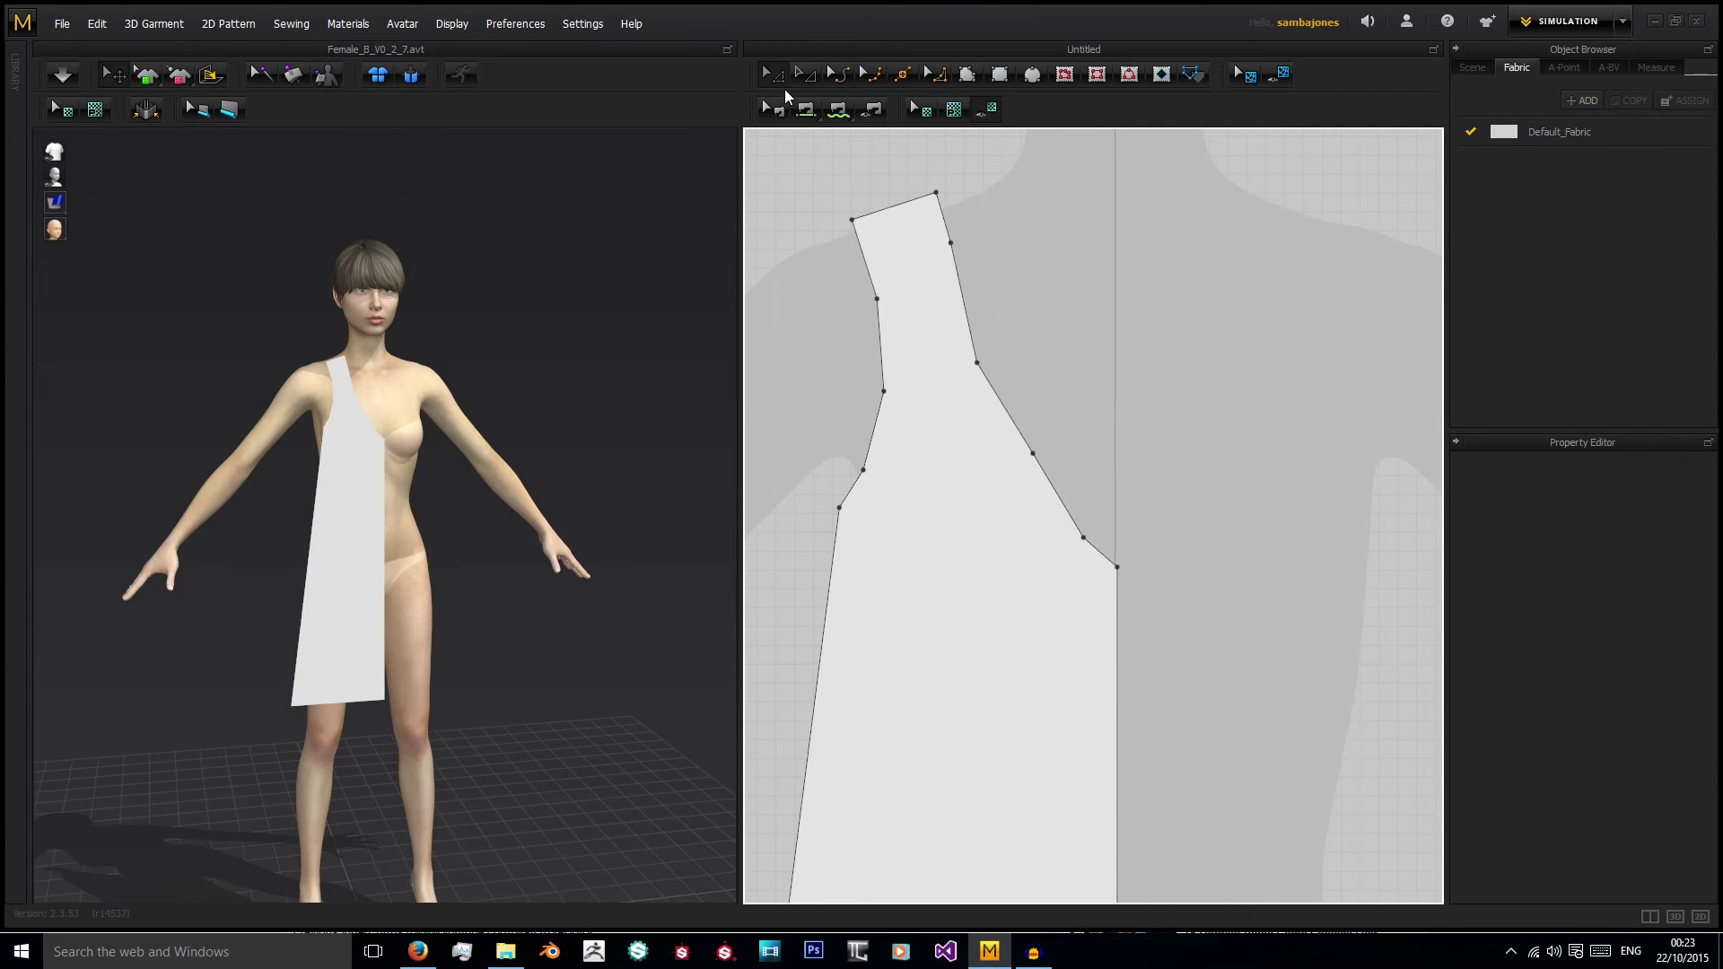
Move the two lower neckline points into the pattern to widen the neckline.
{"action": "left_click_drag", "start_coordinate": [1034, 455], "coordinate": [1018, 468]}
{"action": "left_click", "coordinate": [1091, 514]}
{"action": "left_click_drag", "start_coordinate": [1084, 537], "coordinate": [1066, 530]}
{"action": "left_click", "coordinate": [1104, 519]}
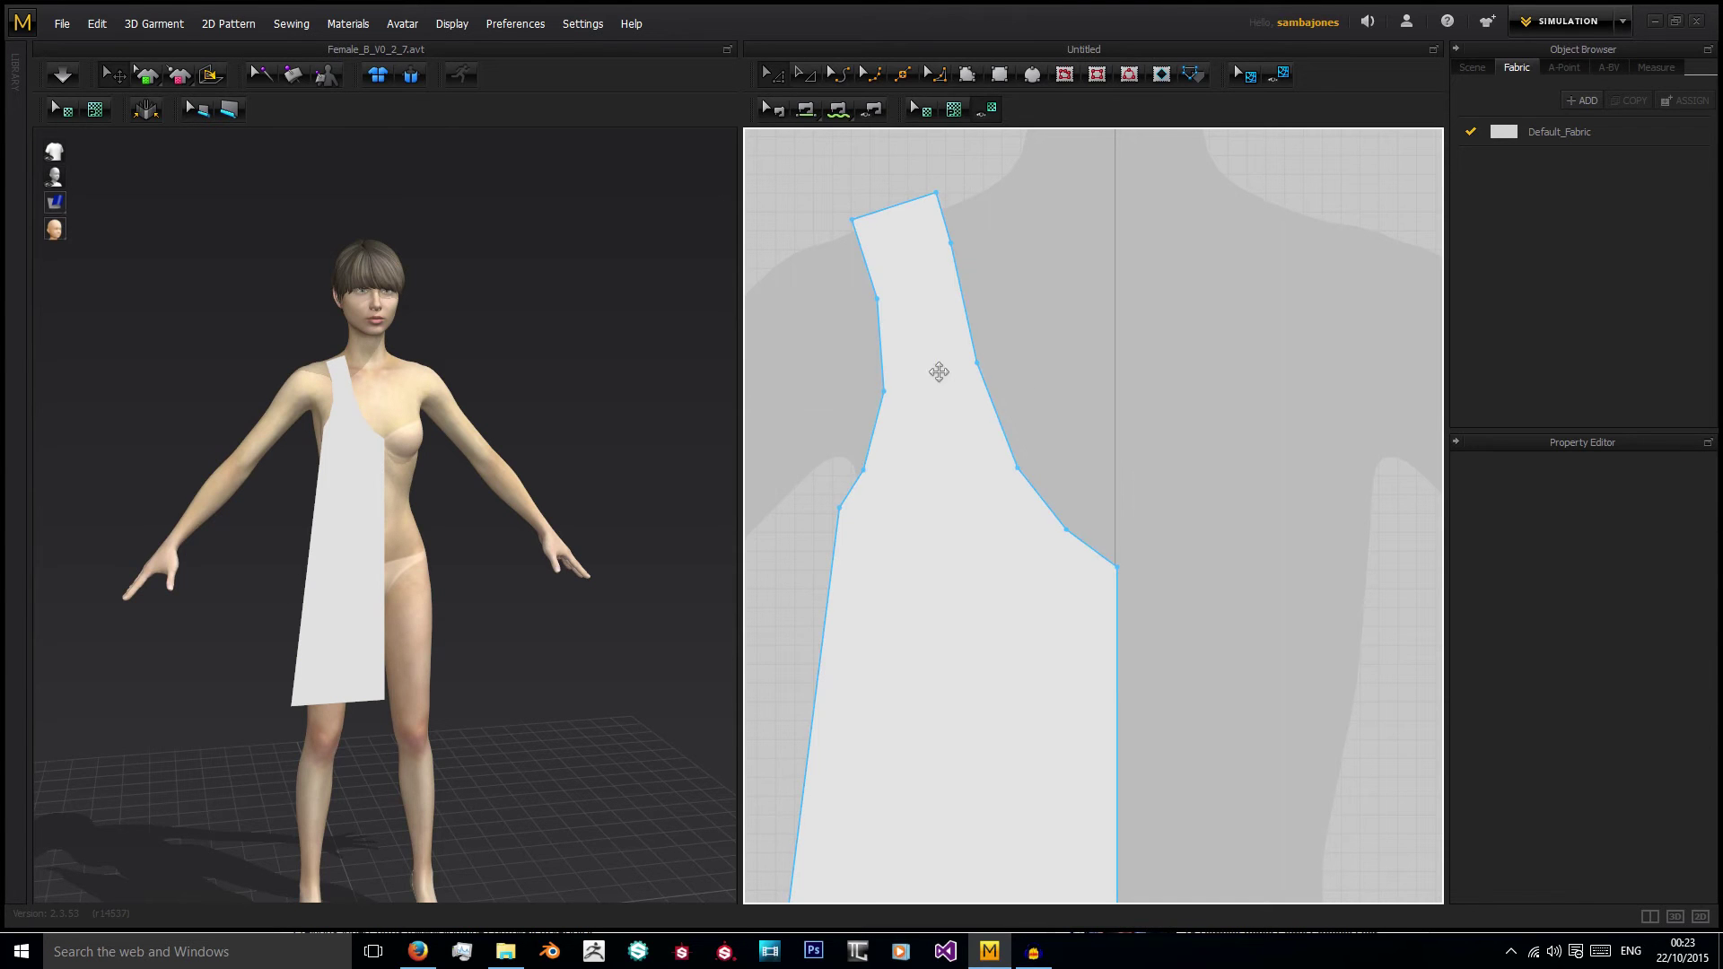
Nudge the lower armhole point inward and slide the uppermost intermediate neckline point down about 19 mm.
{"action": "left_click_drag", "start_coordinate": [867, 472], "coordinate": [873, 473]}
{"action": "left_click", "coordinate": [1069, 399]}
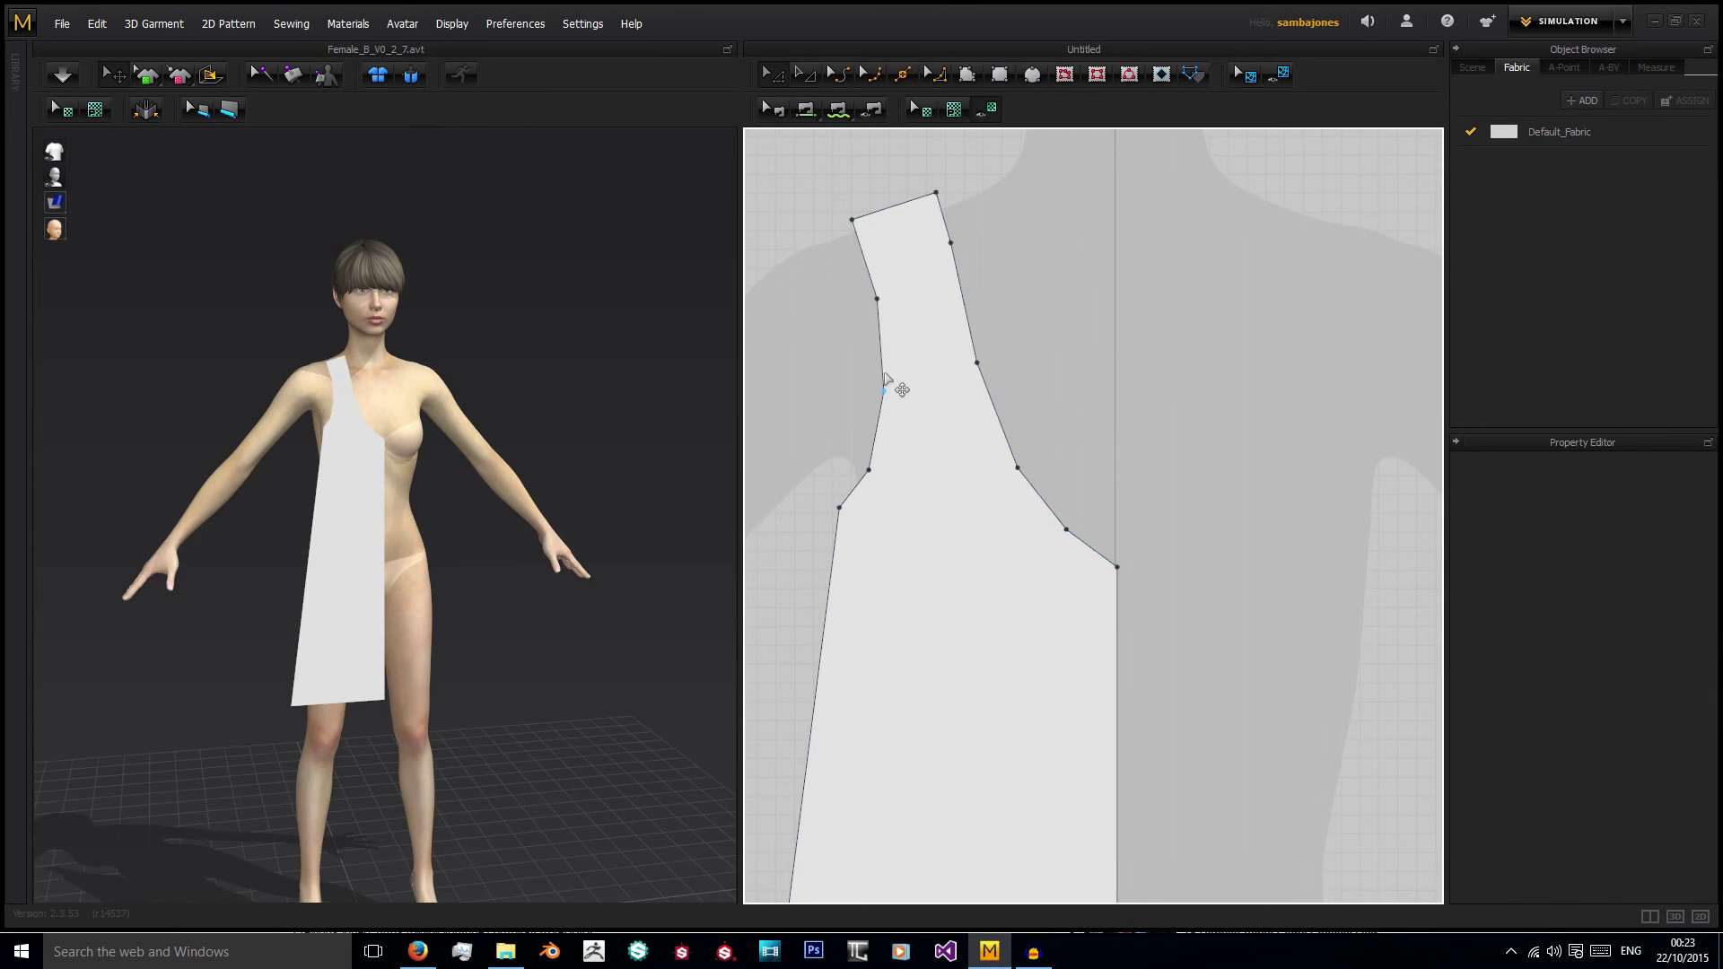
{"action": "left_click", "coordinate": [951, 244]}
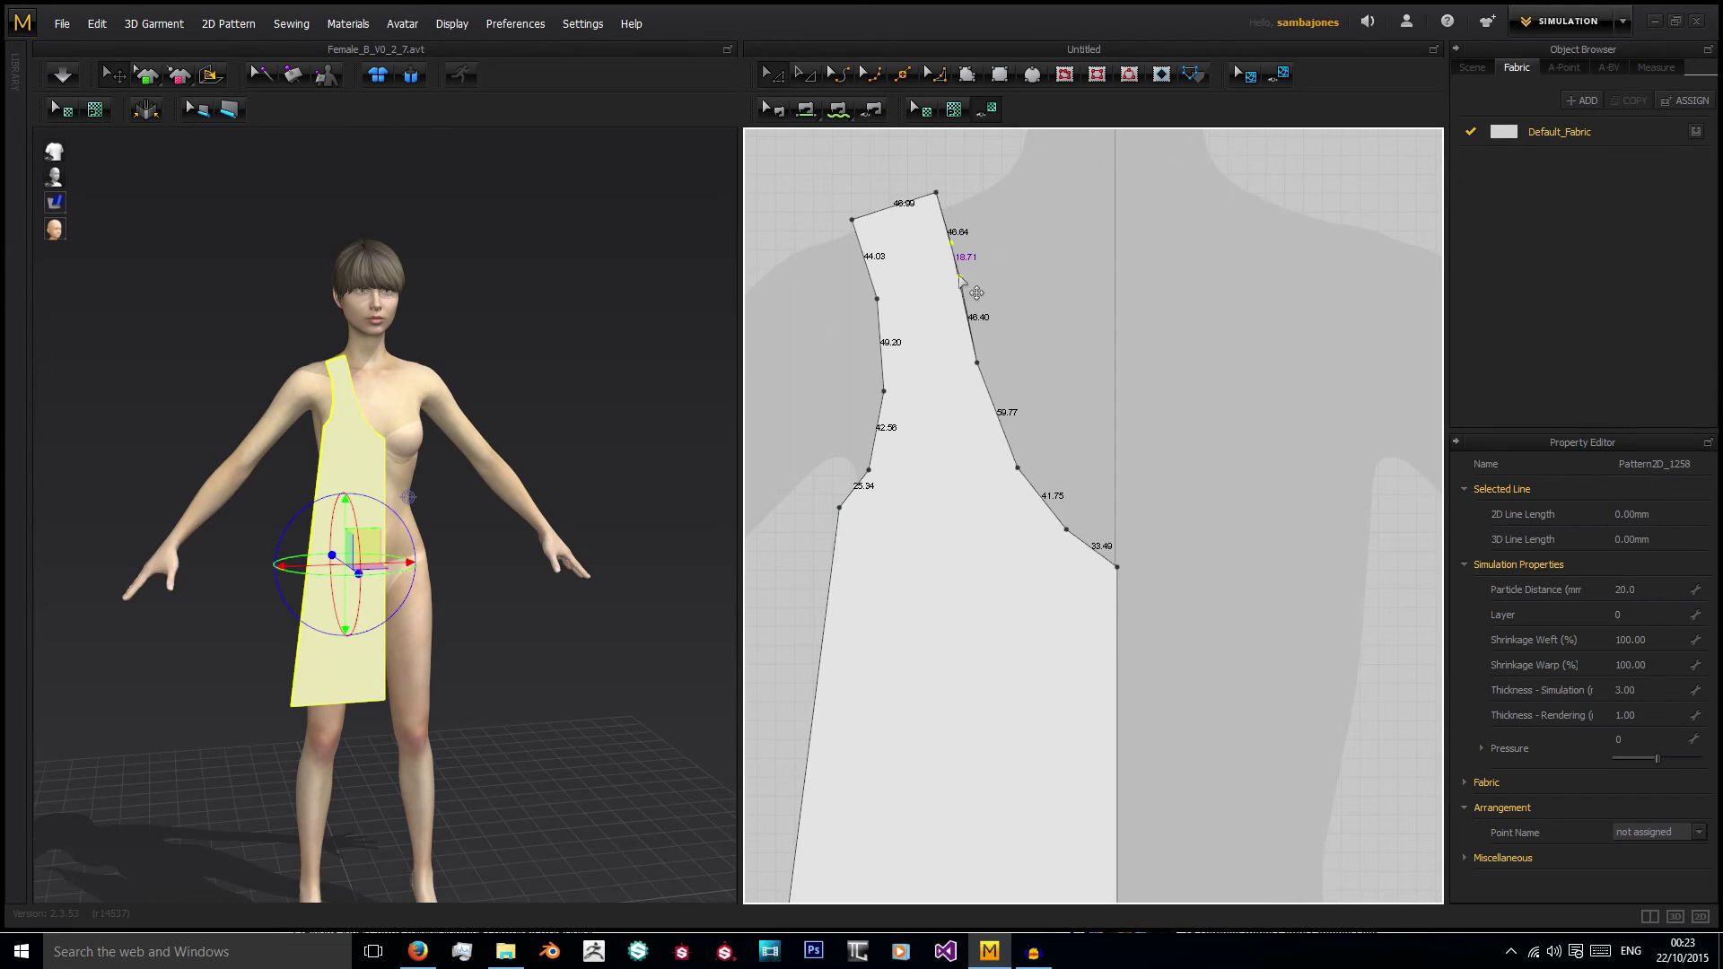
{"action": "left_click", "coordinate": [979, 284]}
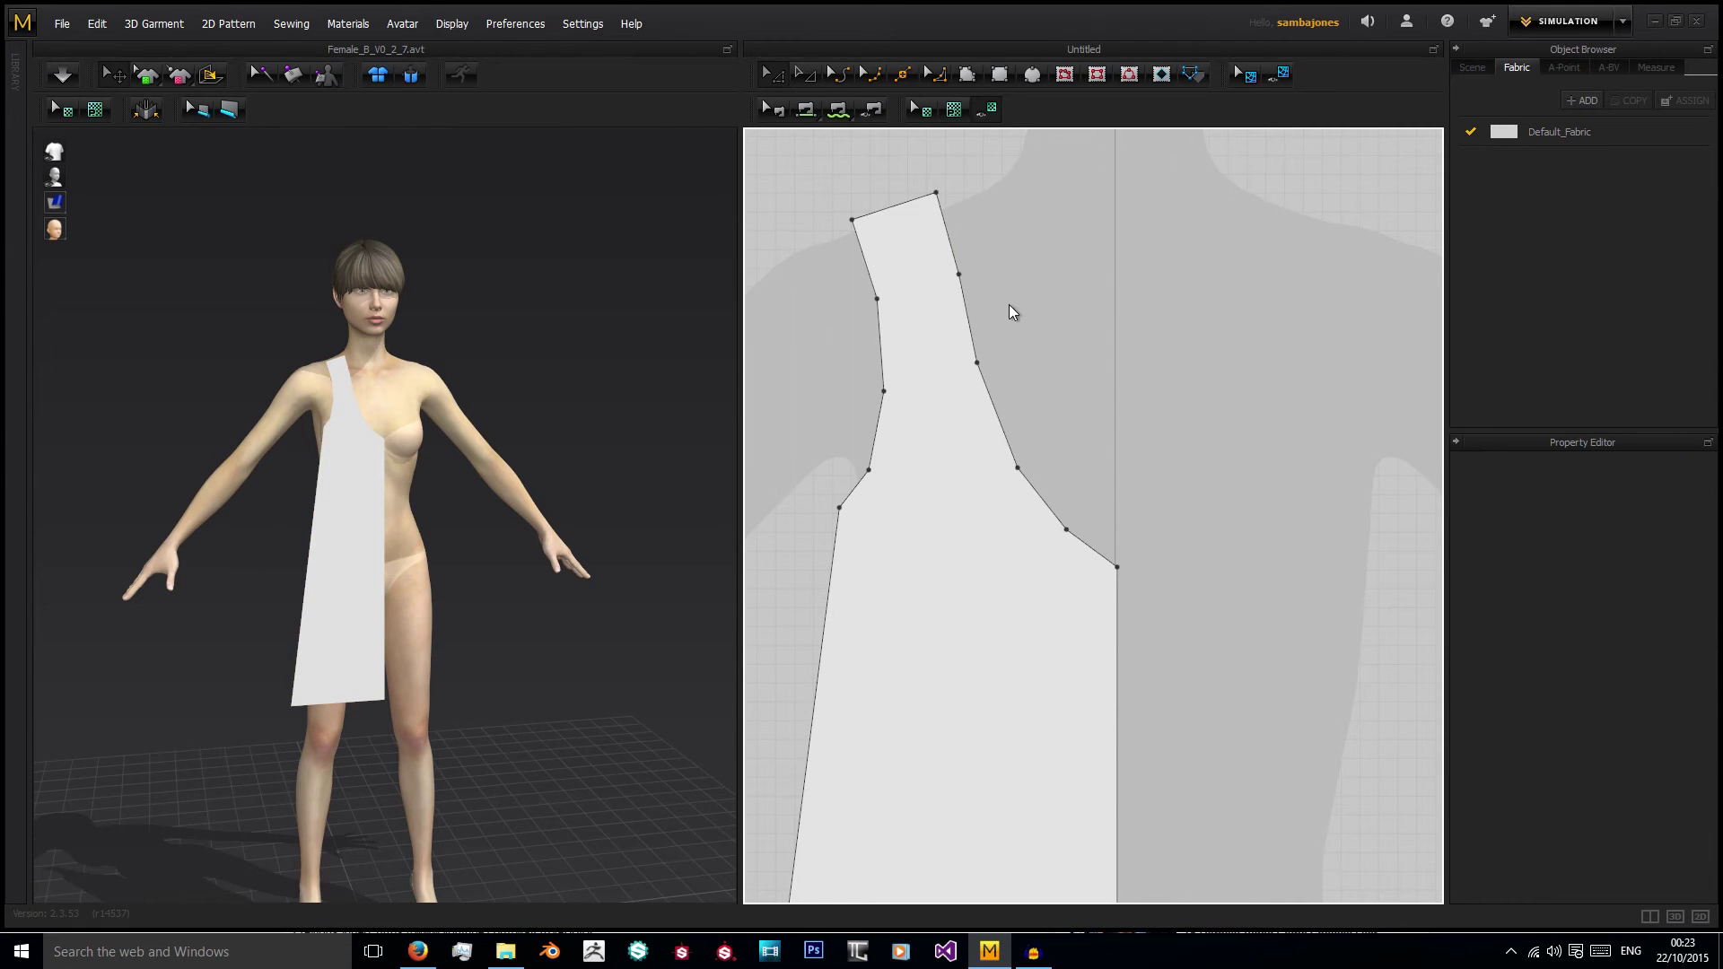
Convert the three lower intermediate neckline points to curve points.
{"action": "right_click", "coordinate": [978, 362]}
{"action": "left_click", "coordinate": [1007, 405]}
{"action": "right_click", "coordinate": [1018, 468]}
{"action": "left_click", "coordinate": [1069, 508]}
{"action": "right_click", "coordinate": [1066, 530]}
{"action": "left_click", "coordinate": [1111, 571]}
Convert the three intermediate armhole points and the remaining upper neckline point to curve points.
{"action": "right_click", "coordinate": [877, 481]}
{"action": "left_click", "coordinate": [915, 512]}
{"action": "right_click", "coordinate": [885, 395]}
{"action": "left_click", "coordinate": [950, 434]}
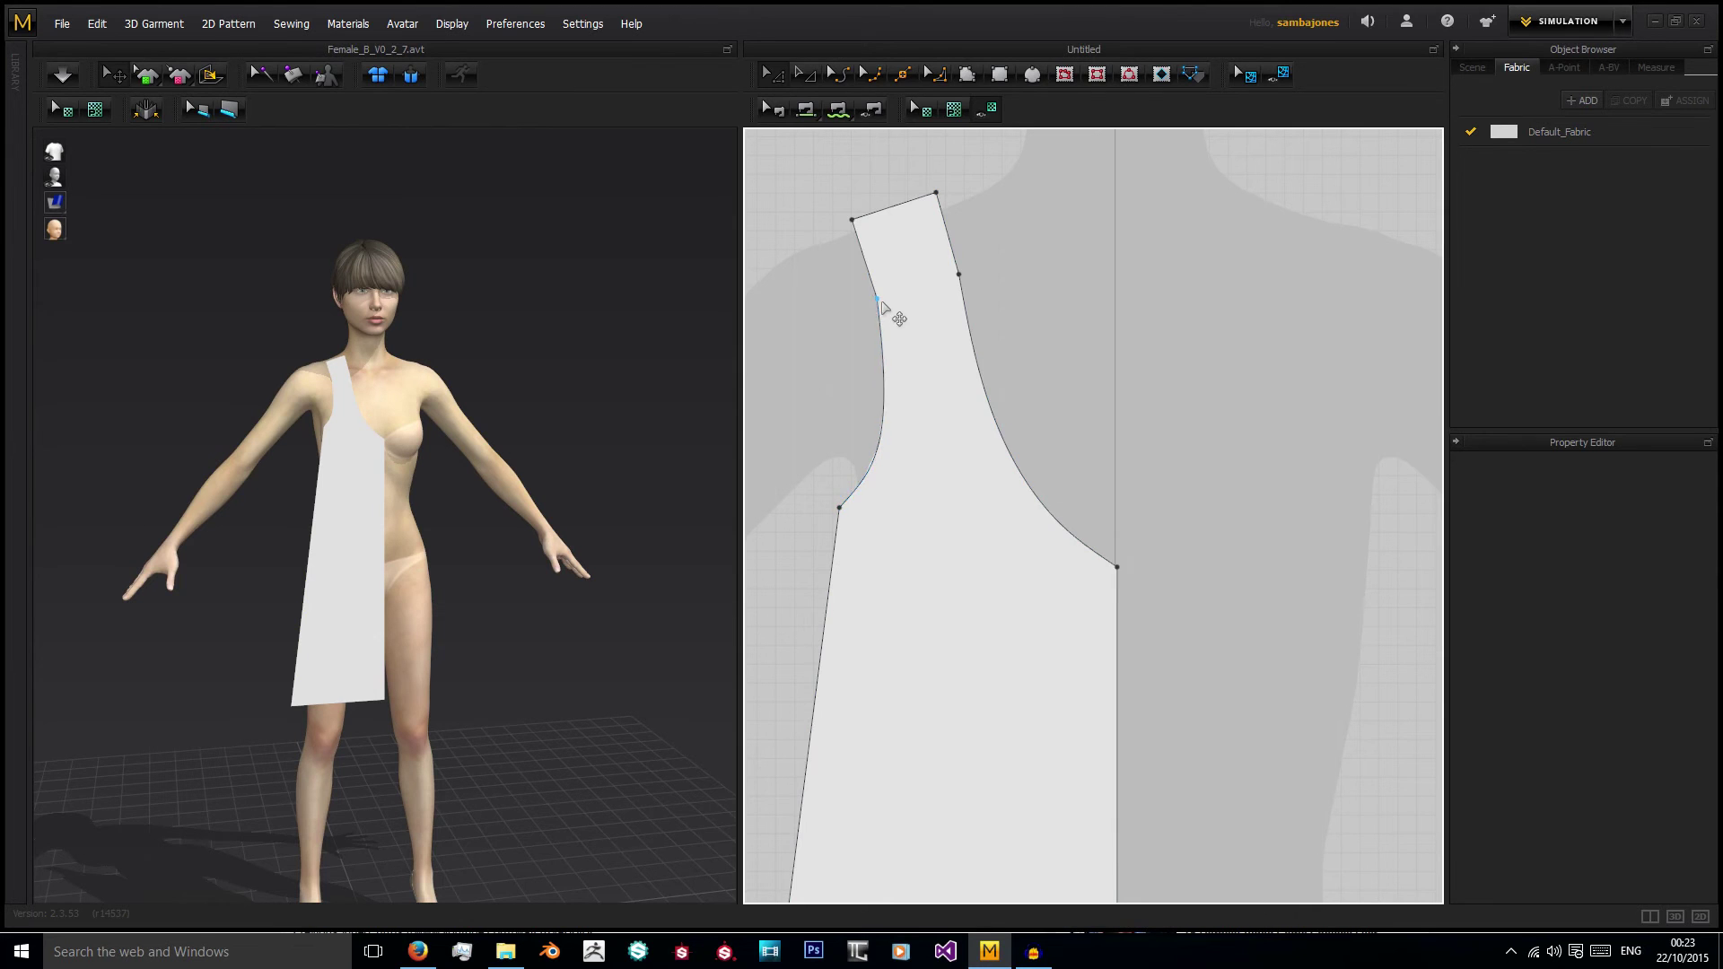
{"action": "right_click", "coordinate": [878, 299]}
{"action": "left_click", "coordinate": [953, 356]}
{"action": "right_click", "coordinate": [959, 274]}
{"action": "left_click", "coordinate": [991, 312]}
Unfold the half-front pattern across its centre edge into a full symmetrical dress front.
{"action": "scroll", "coordinate": [946, 608], "scroll_direction": "down", "scroll_amount": 5}
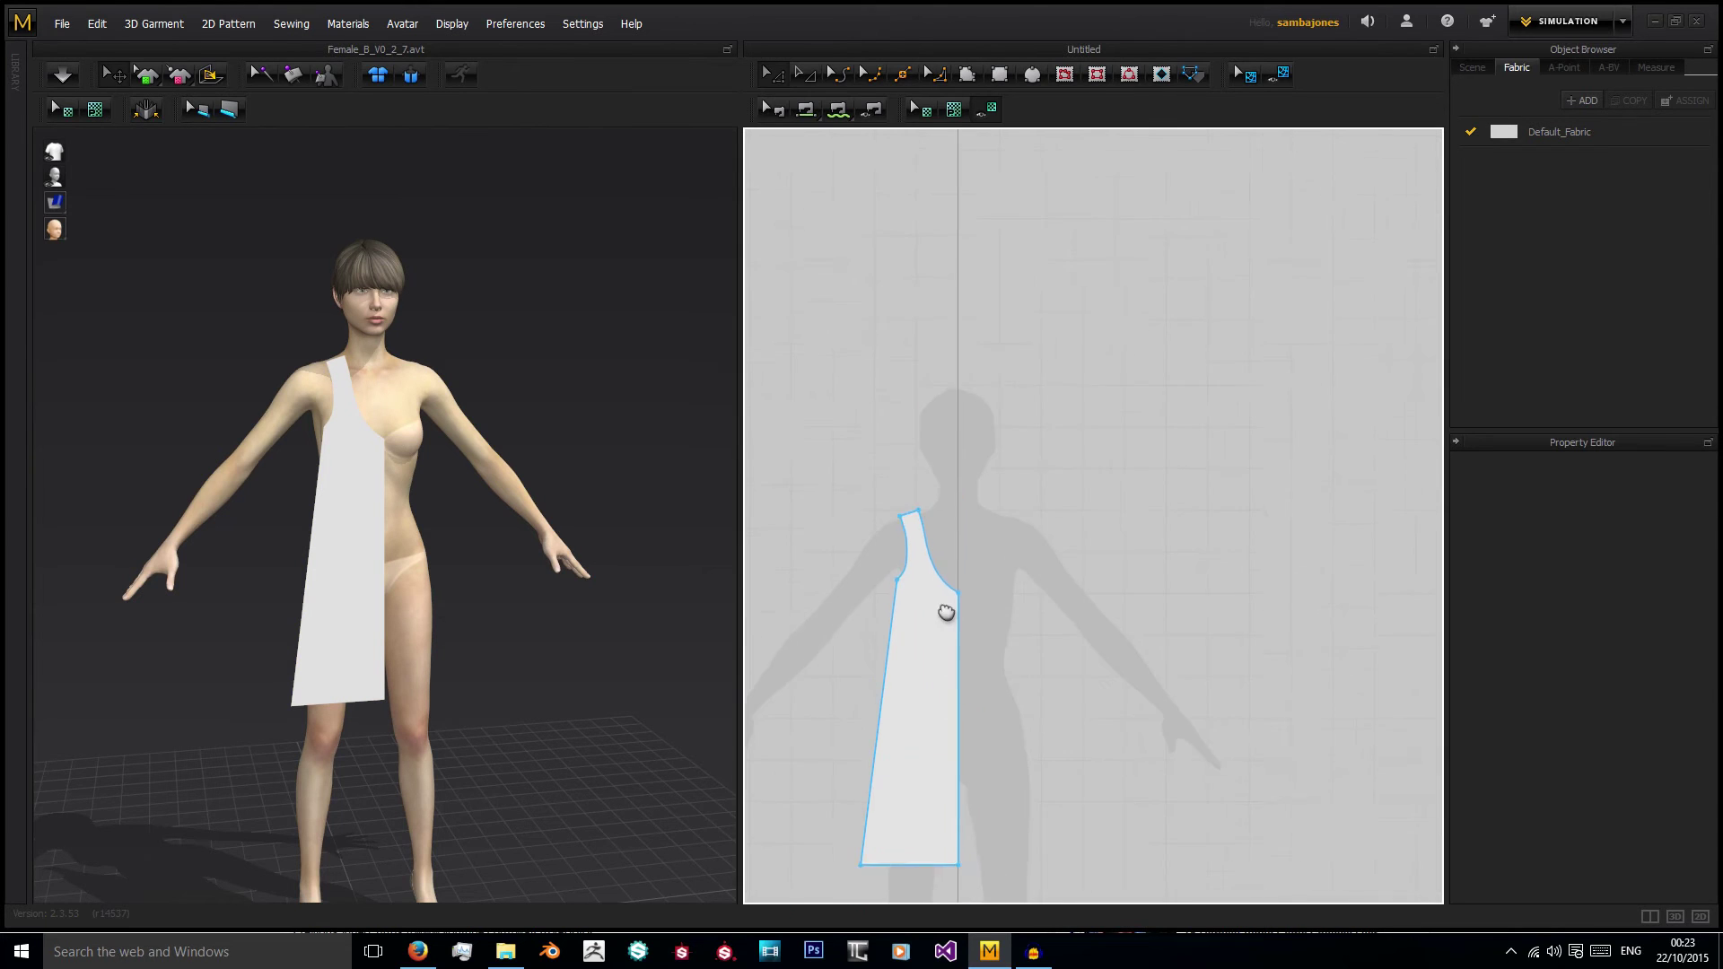
{"action": "scroll", "coordinate": [927, 439], "scroll_direction": "up", "scroll_amount": 3}
{"action": "right_click_drag", "start_coordinate": [924, 461], "coordinate": [921, 458]}
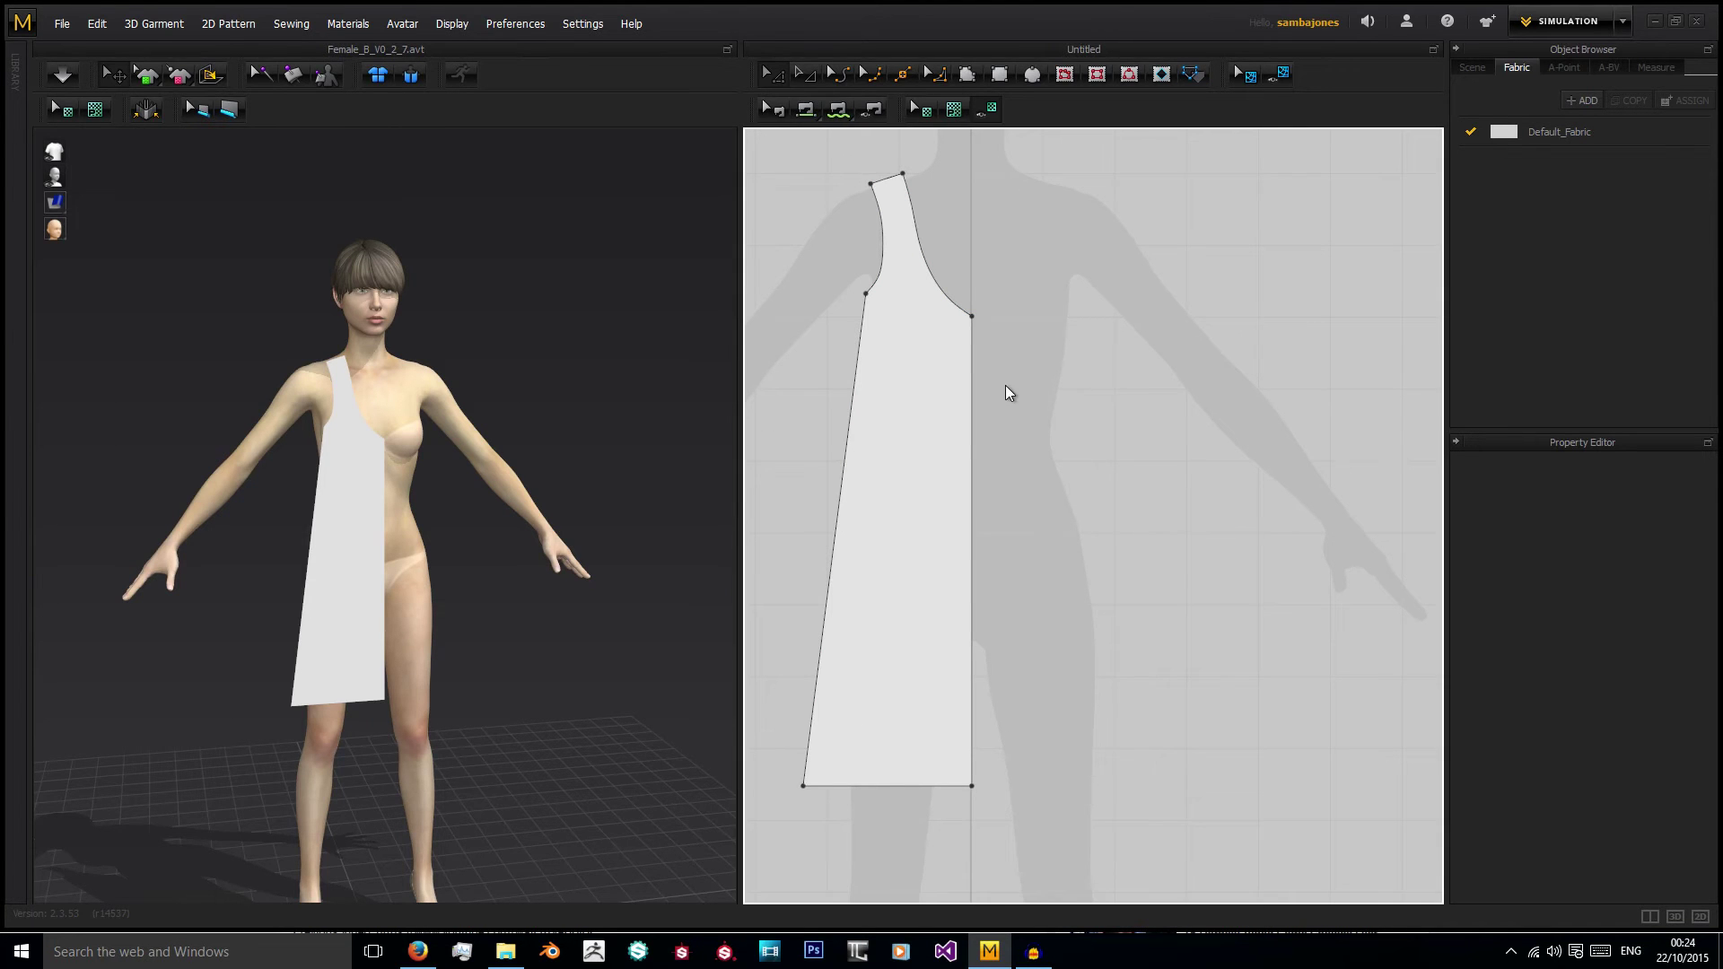
{"action": "right_click", "coordinate": [976, 447]}
{"action": "left_click", "coordinate": [1016, 483]}
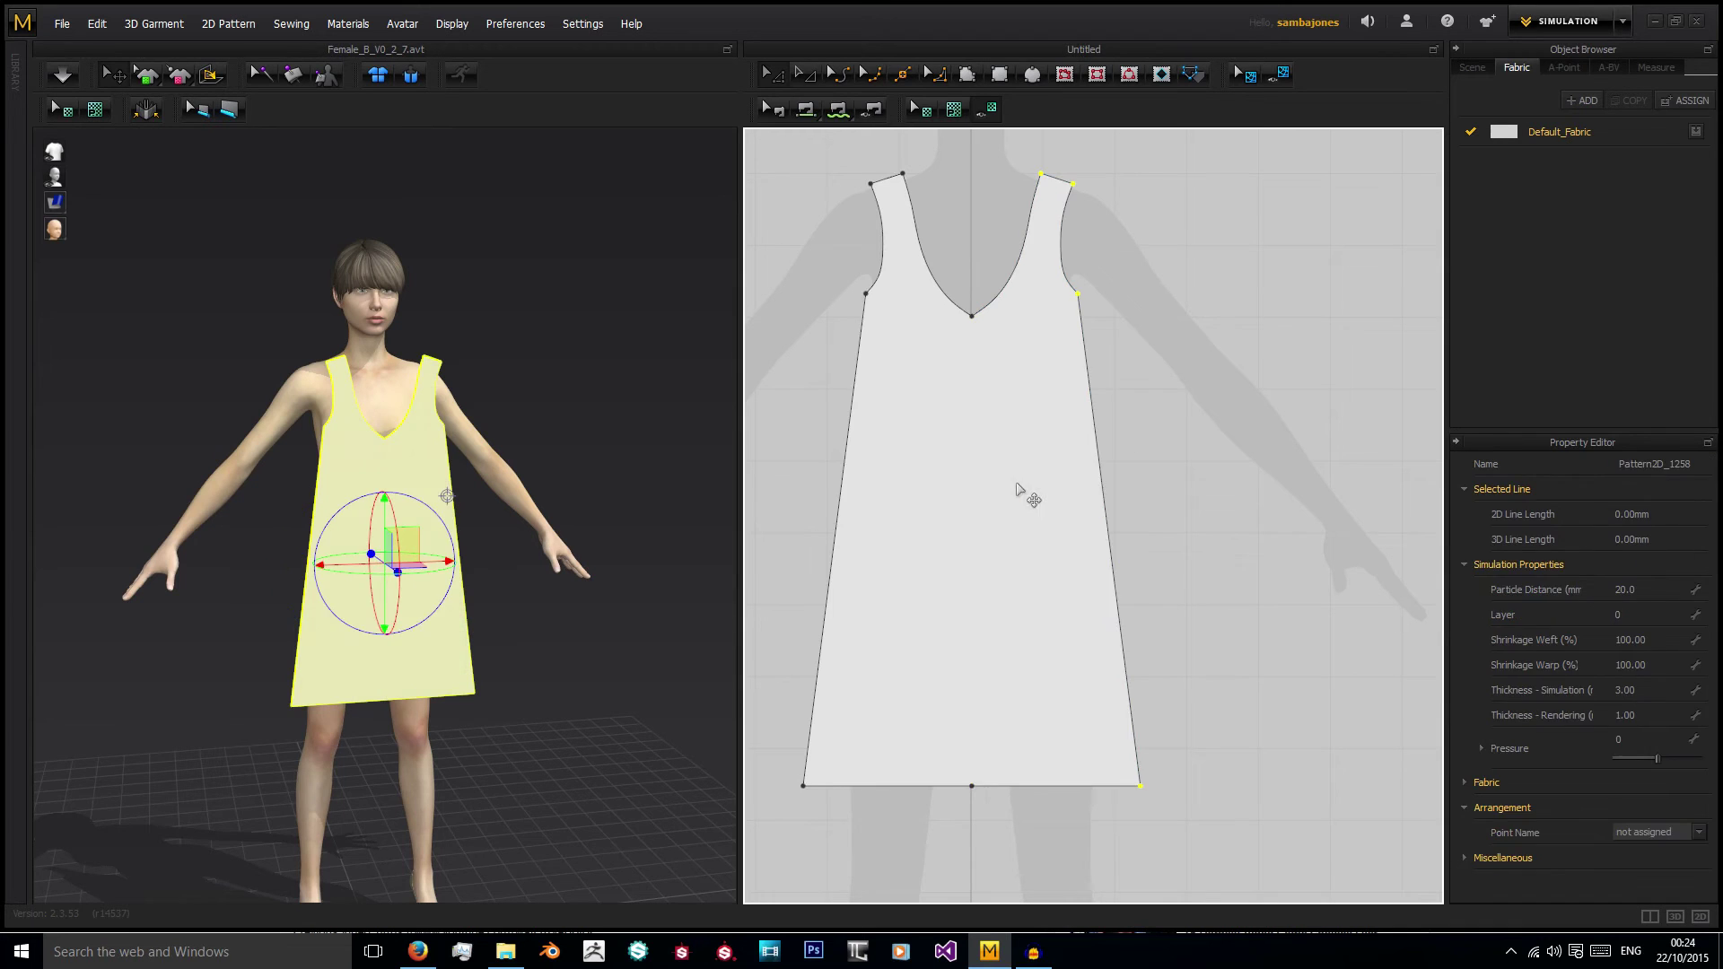
Try moving the underarm point on the mirrored half outward.
{"action": "left_click", "coordinate": [1122, 463]}
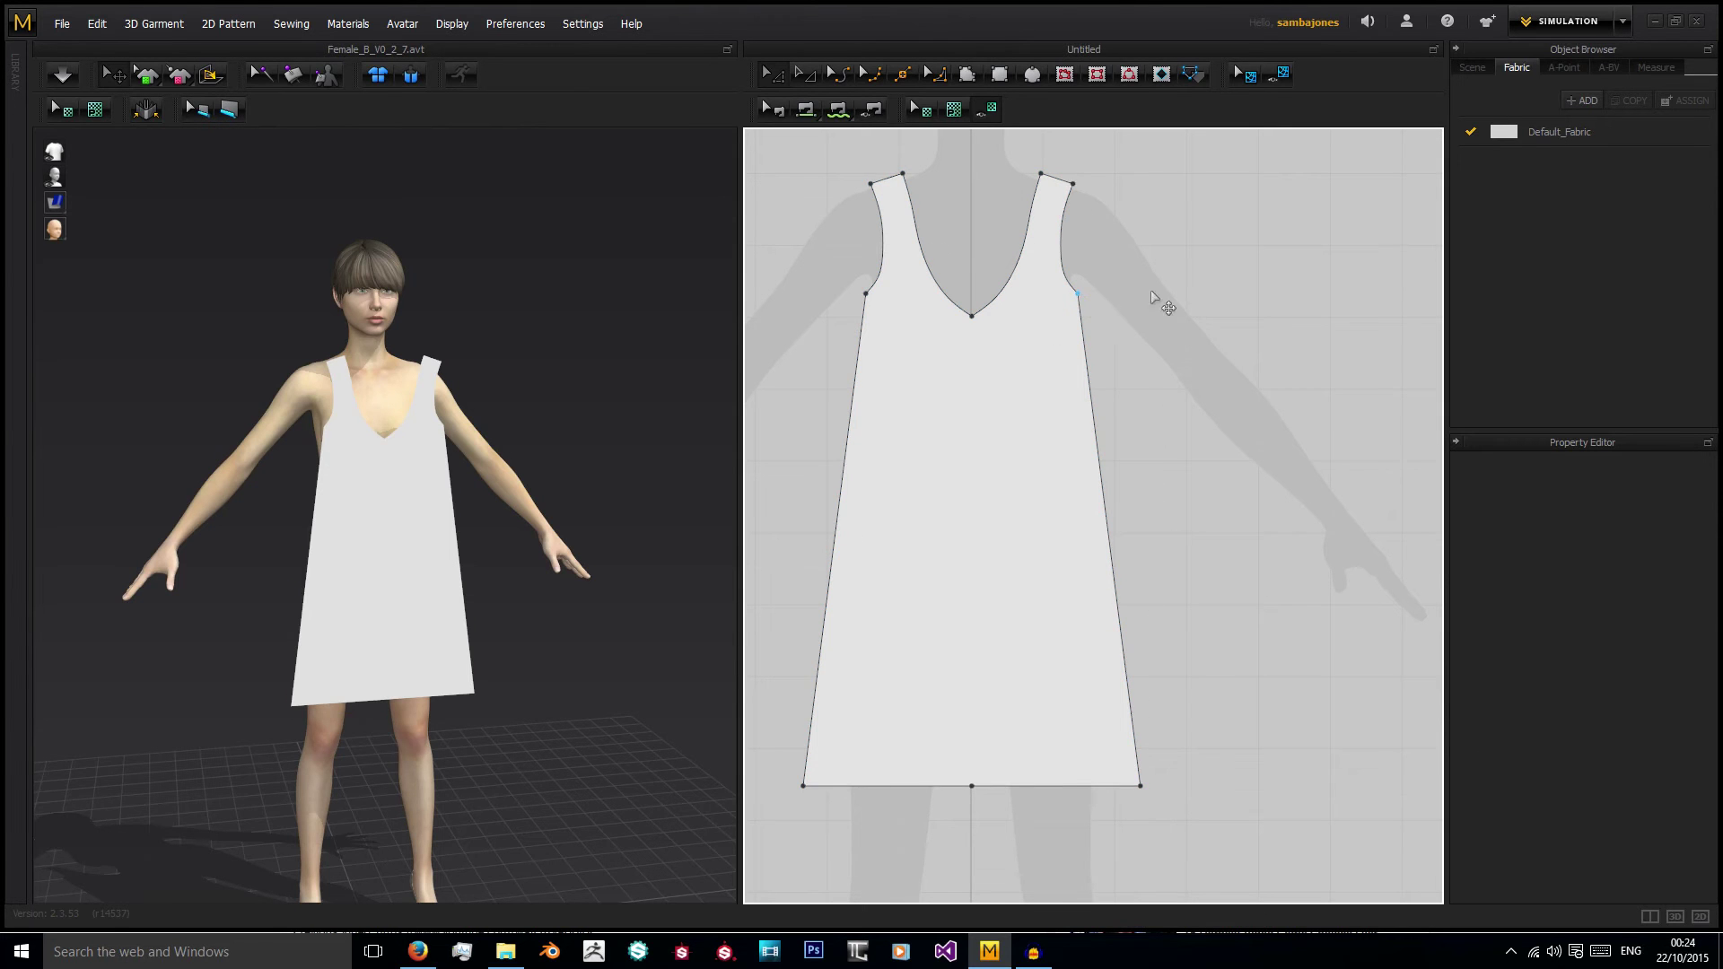
{"action": "left_click_drag", "start_coordinate": [1079, 293], "coordinate": [1173, 292]}
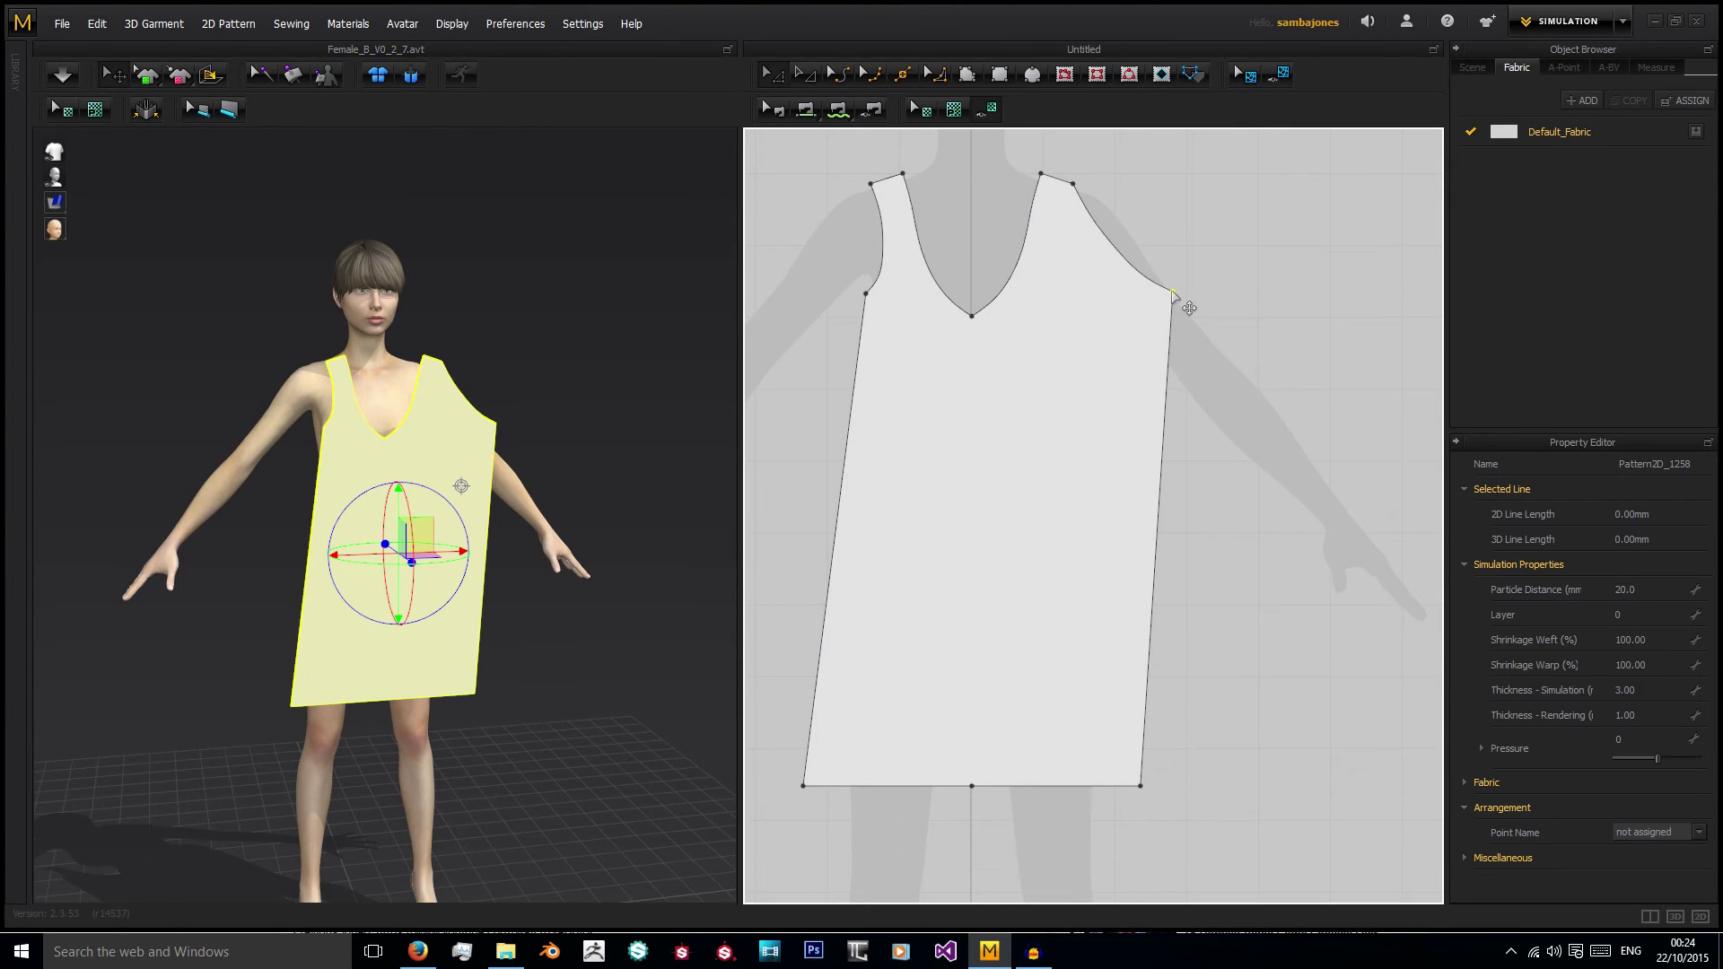
{"action": "key", "text": "ctrl+z"}
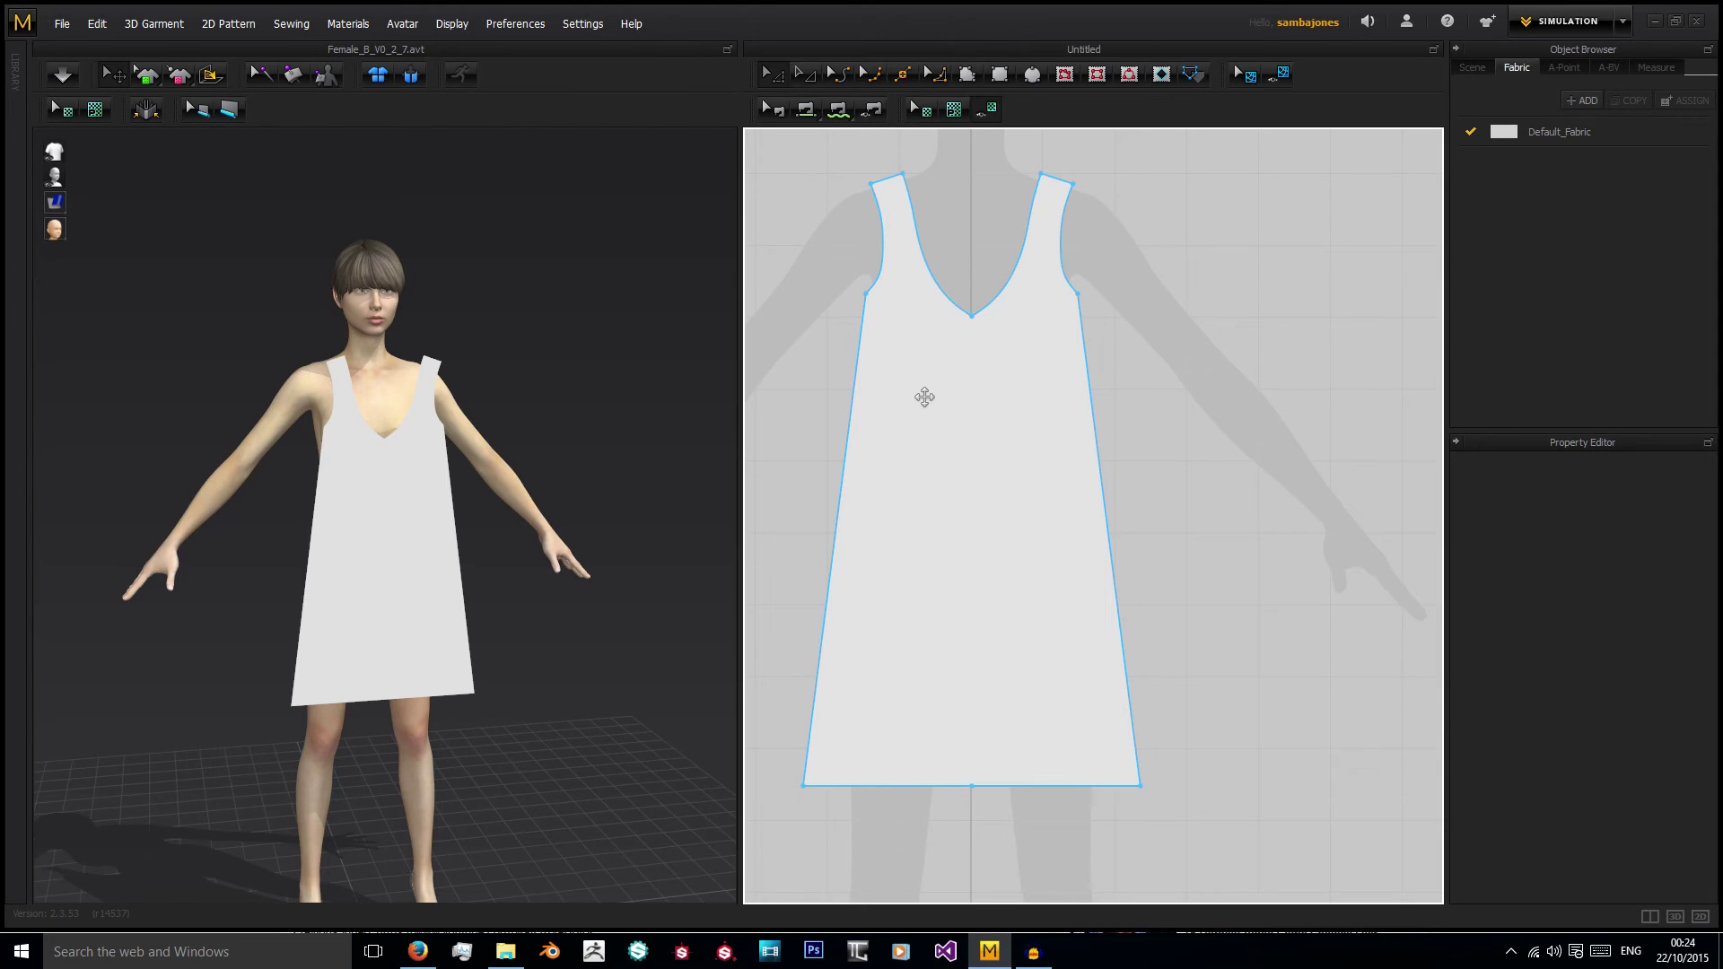
From a side view of the avatar, move the dress front closer to the body in the 3D view.
{"action": "right_click_drag", "start_coordinate": [645, 380], "coordinate": [307, 463]}
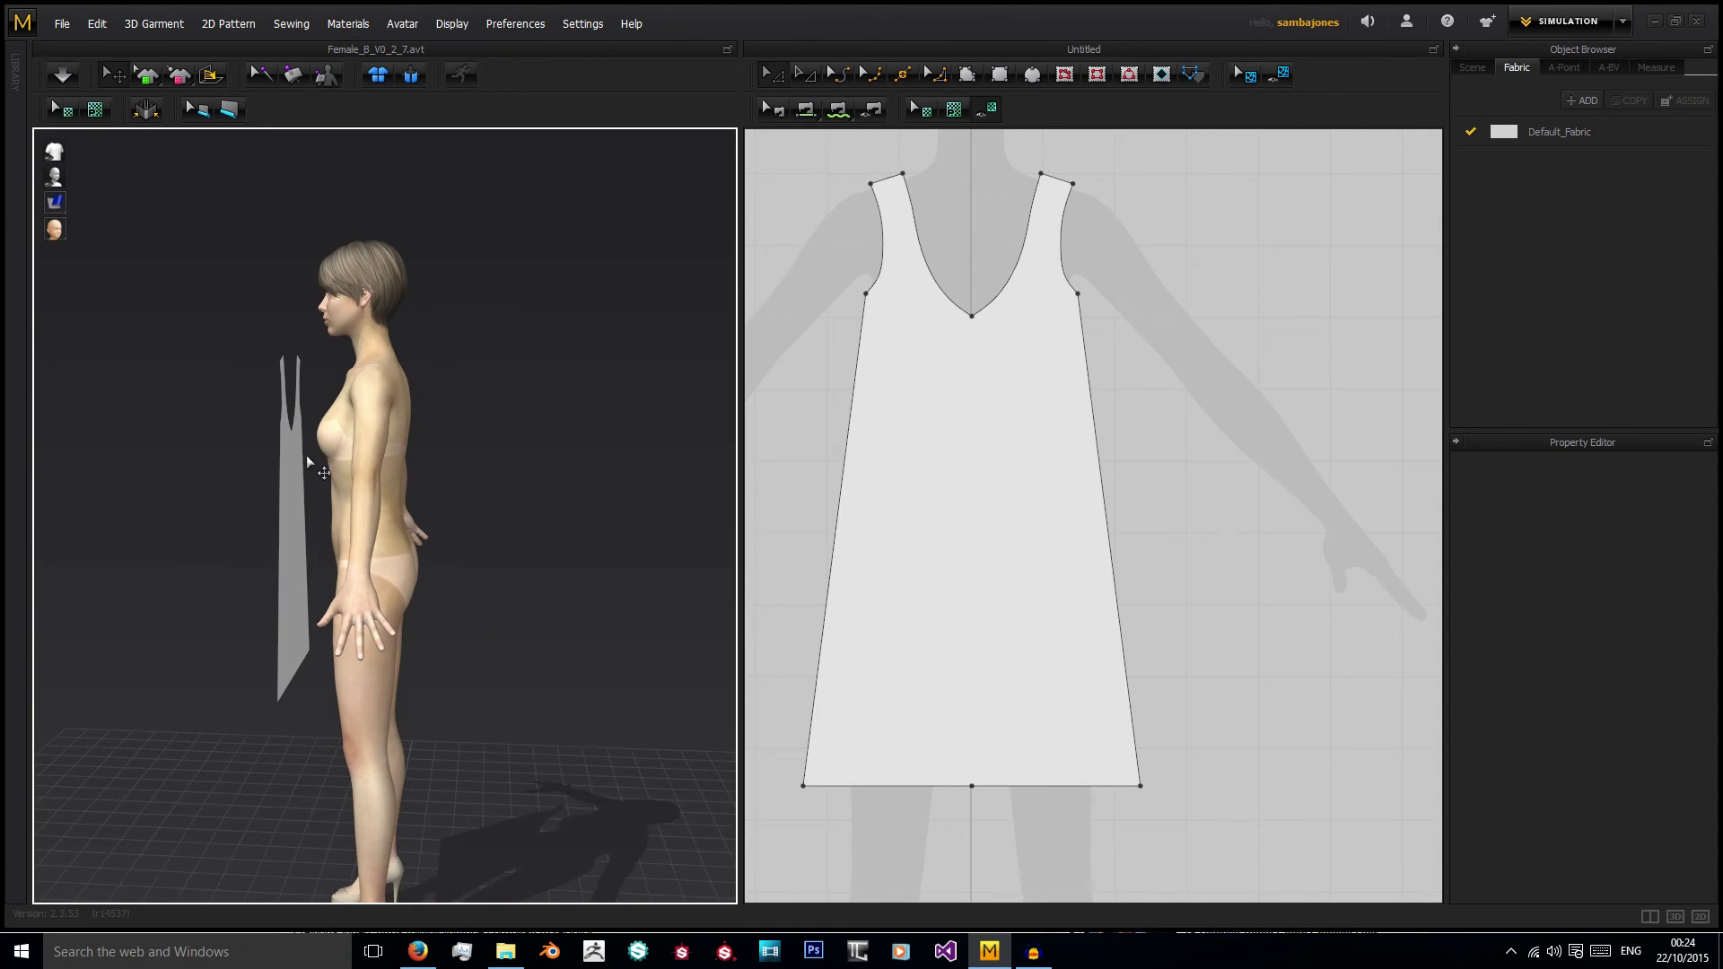
{"action": "left_click", "coordinate": [293, 467]}
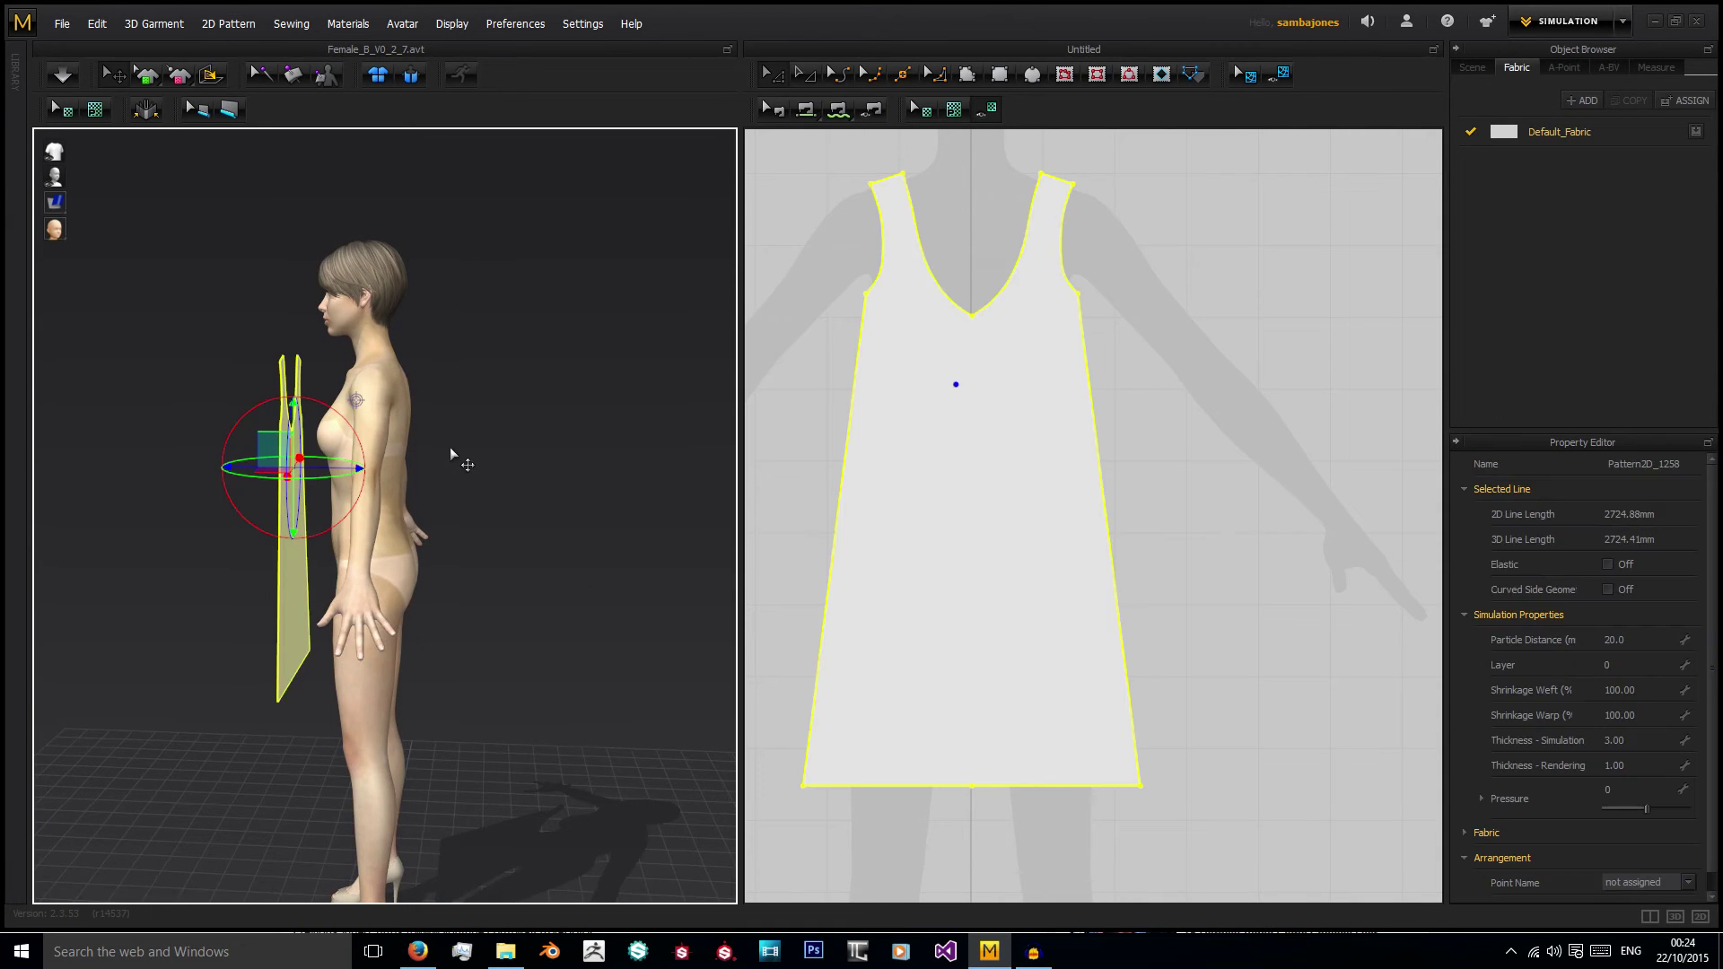
{"action": "right_click_drag", "start_coordinate": [451, 449], "coordinate": [469, 447]}
{"action": "left_click_drag", "start_coordinate": [323, 467], "coordinate": [350, 466]}
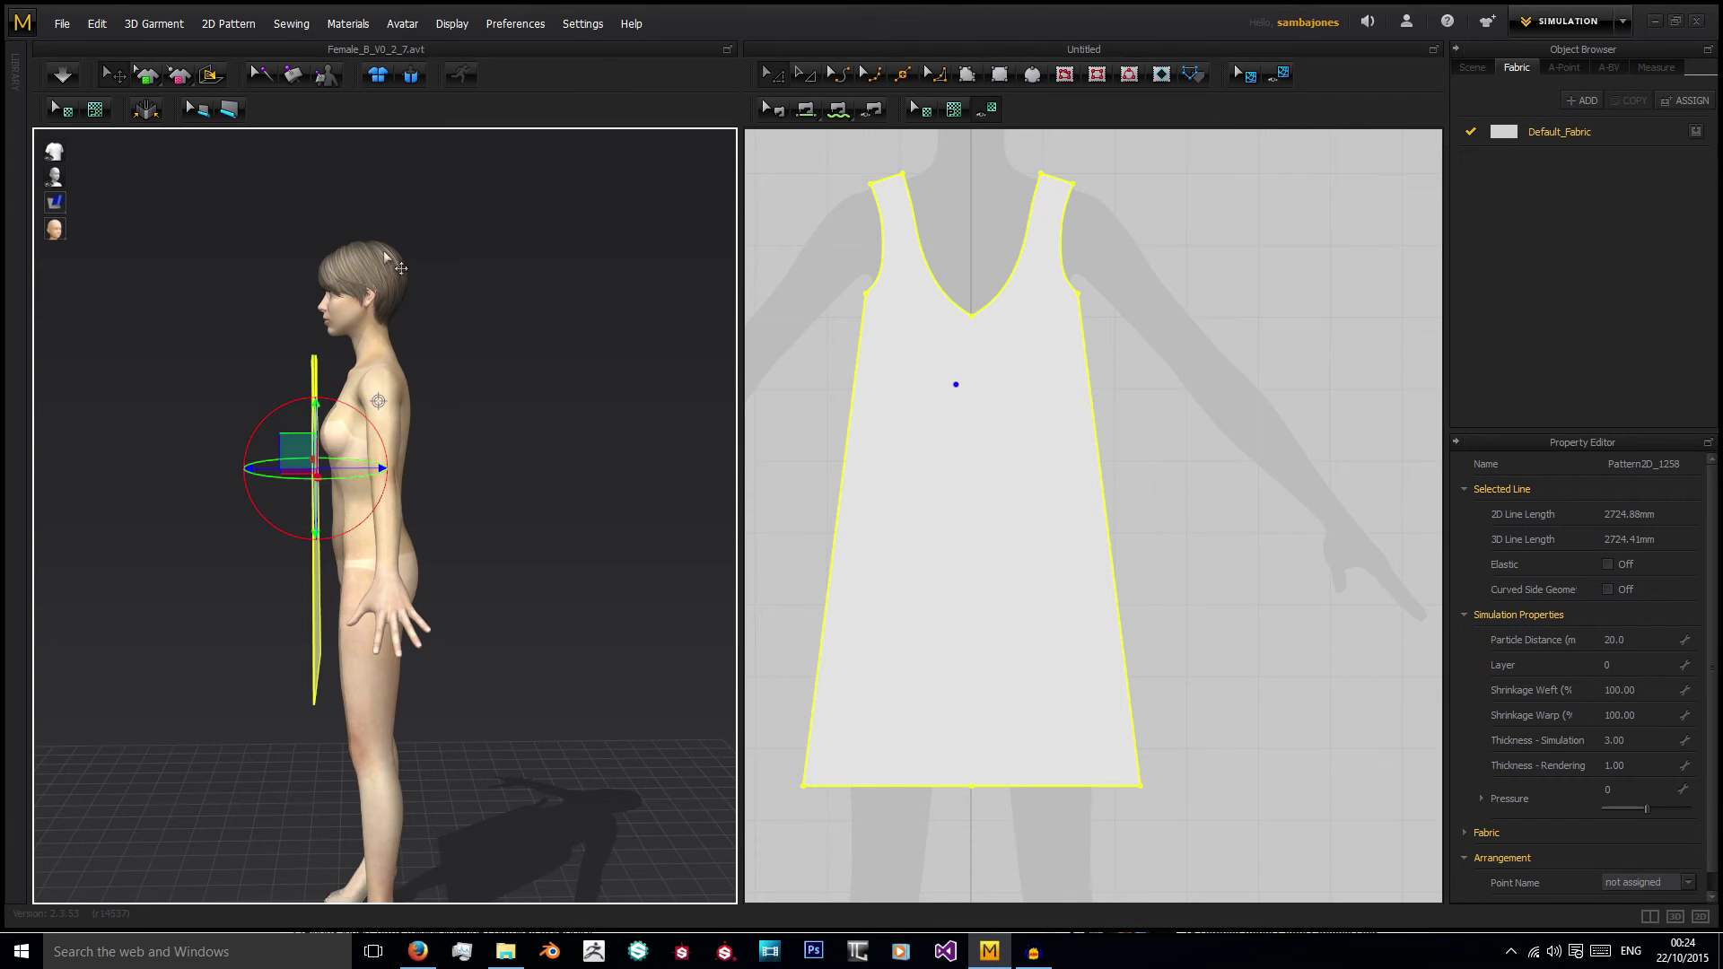
Set the 3D gizmo to world coordinates and inspect the dress front's placement around the avatar.
{"action": "left_click", "coordinate": [514, 25]}
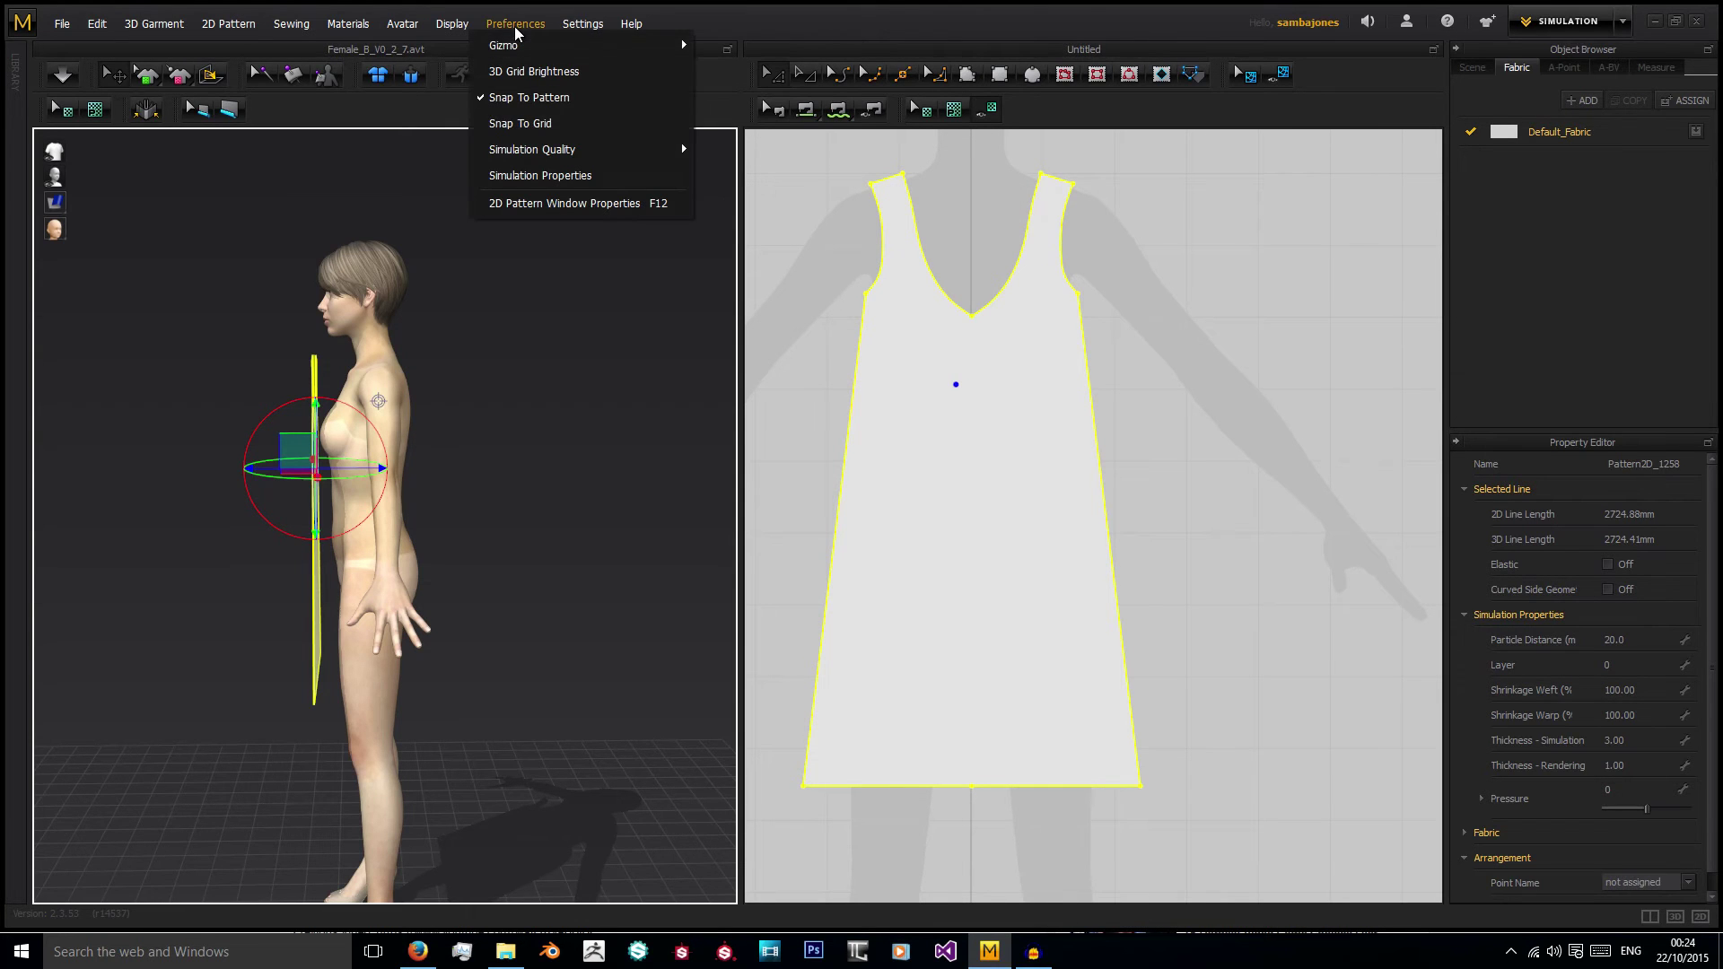
{"action": "mouse_move", "coordinate": [659, 50]}
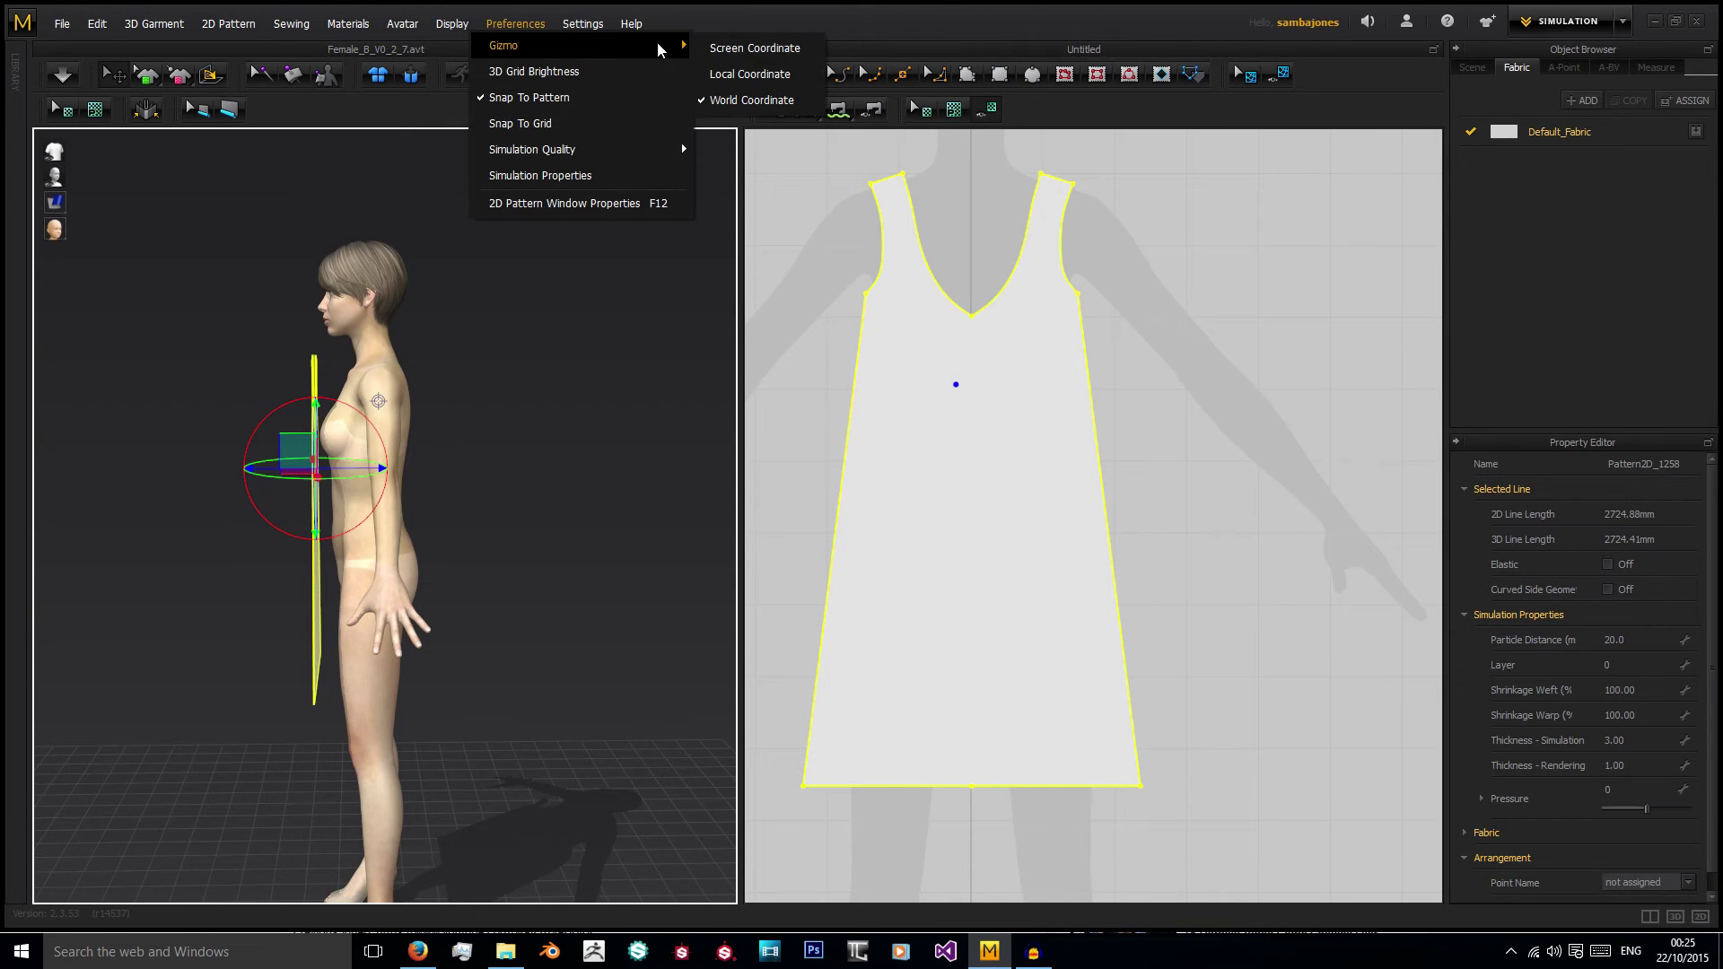
{"action": "left_click", "coordinate": [751, 99]}
{"action": "right_click_drag", "start_coordinate": [458, 413], "coordinate": [654, 408]}
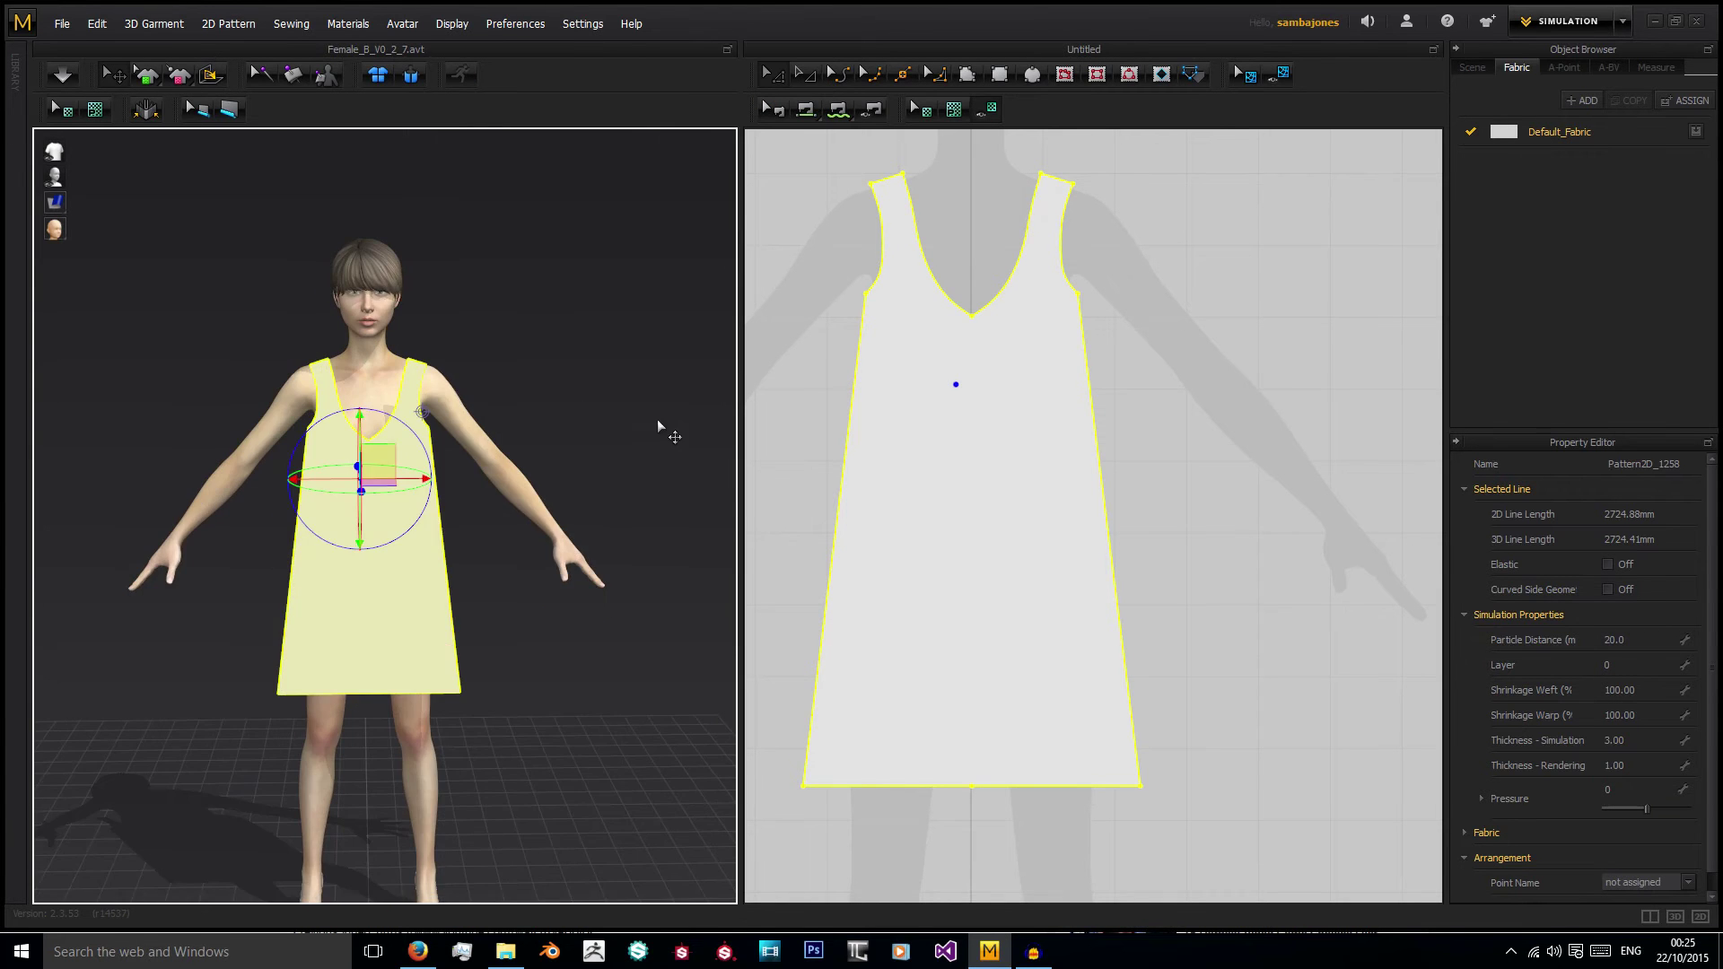
{"action": "right_click_drag", "start_coordinate": [453, 492], "coordinate": [564, 519]}
{"action": "right_click_drag", "start_coordinate": [471, 442], "coordinate": [549, 438]}
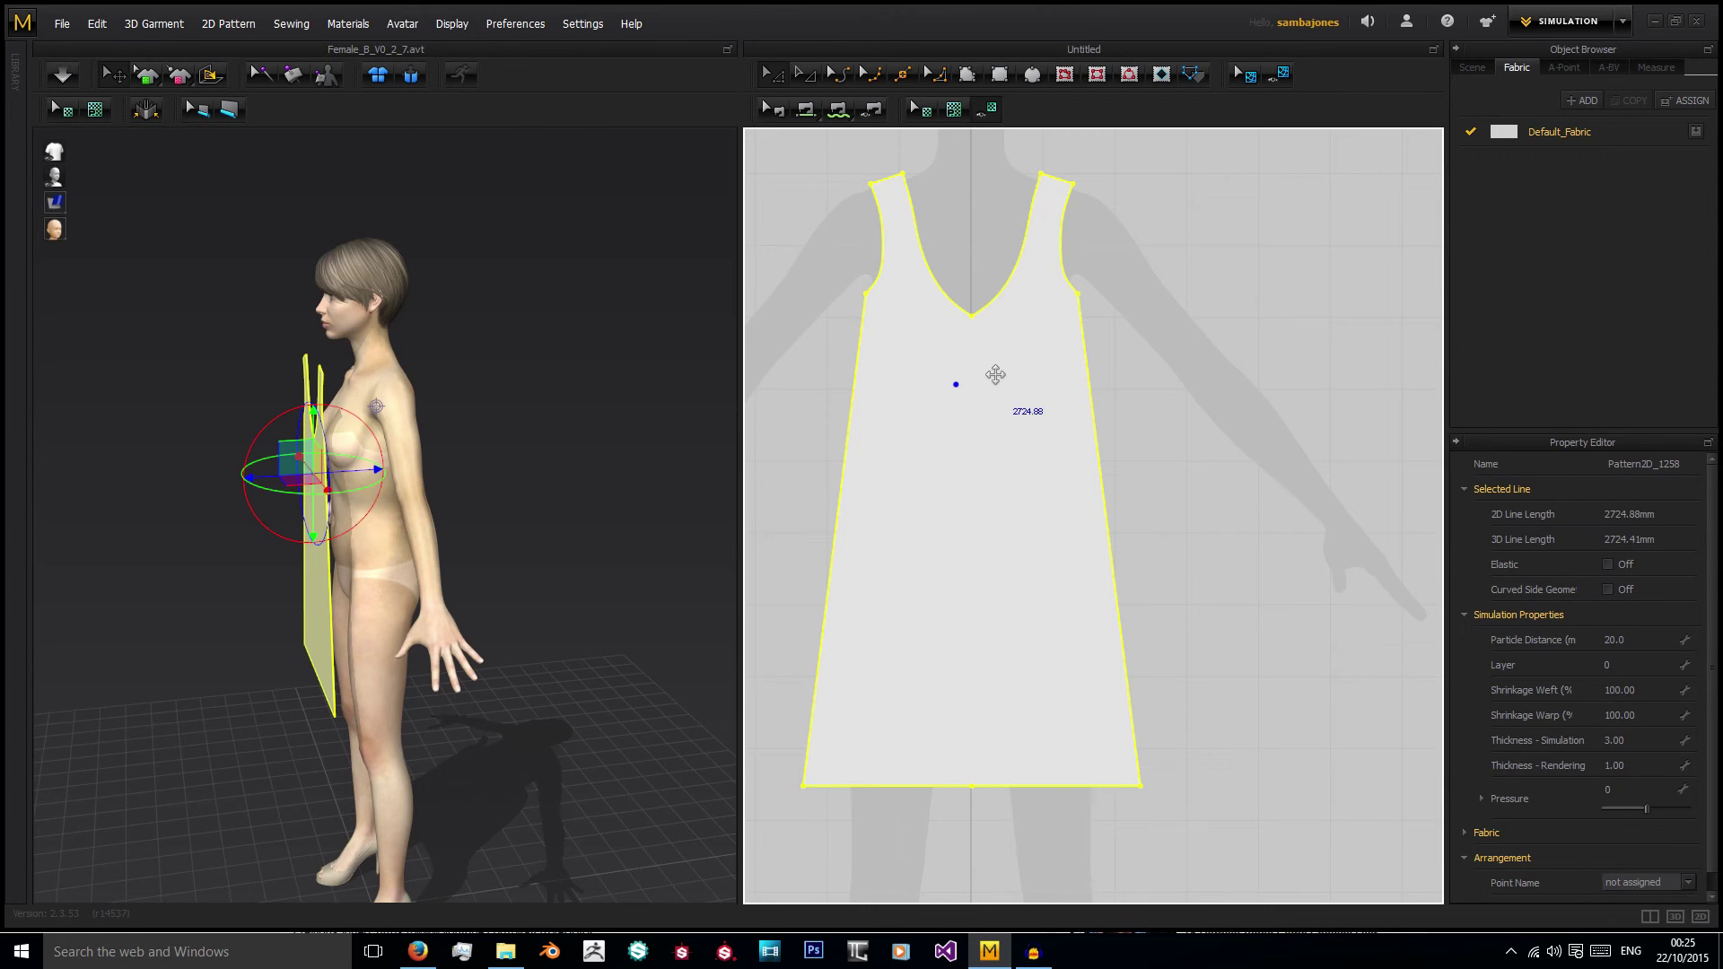
Duplicate the dress front in place and move the copy behind the avatar's back in the 3D view.
{"action": "key", "text": "a"}
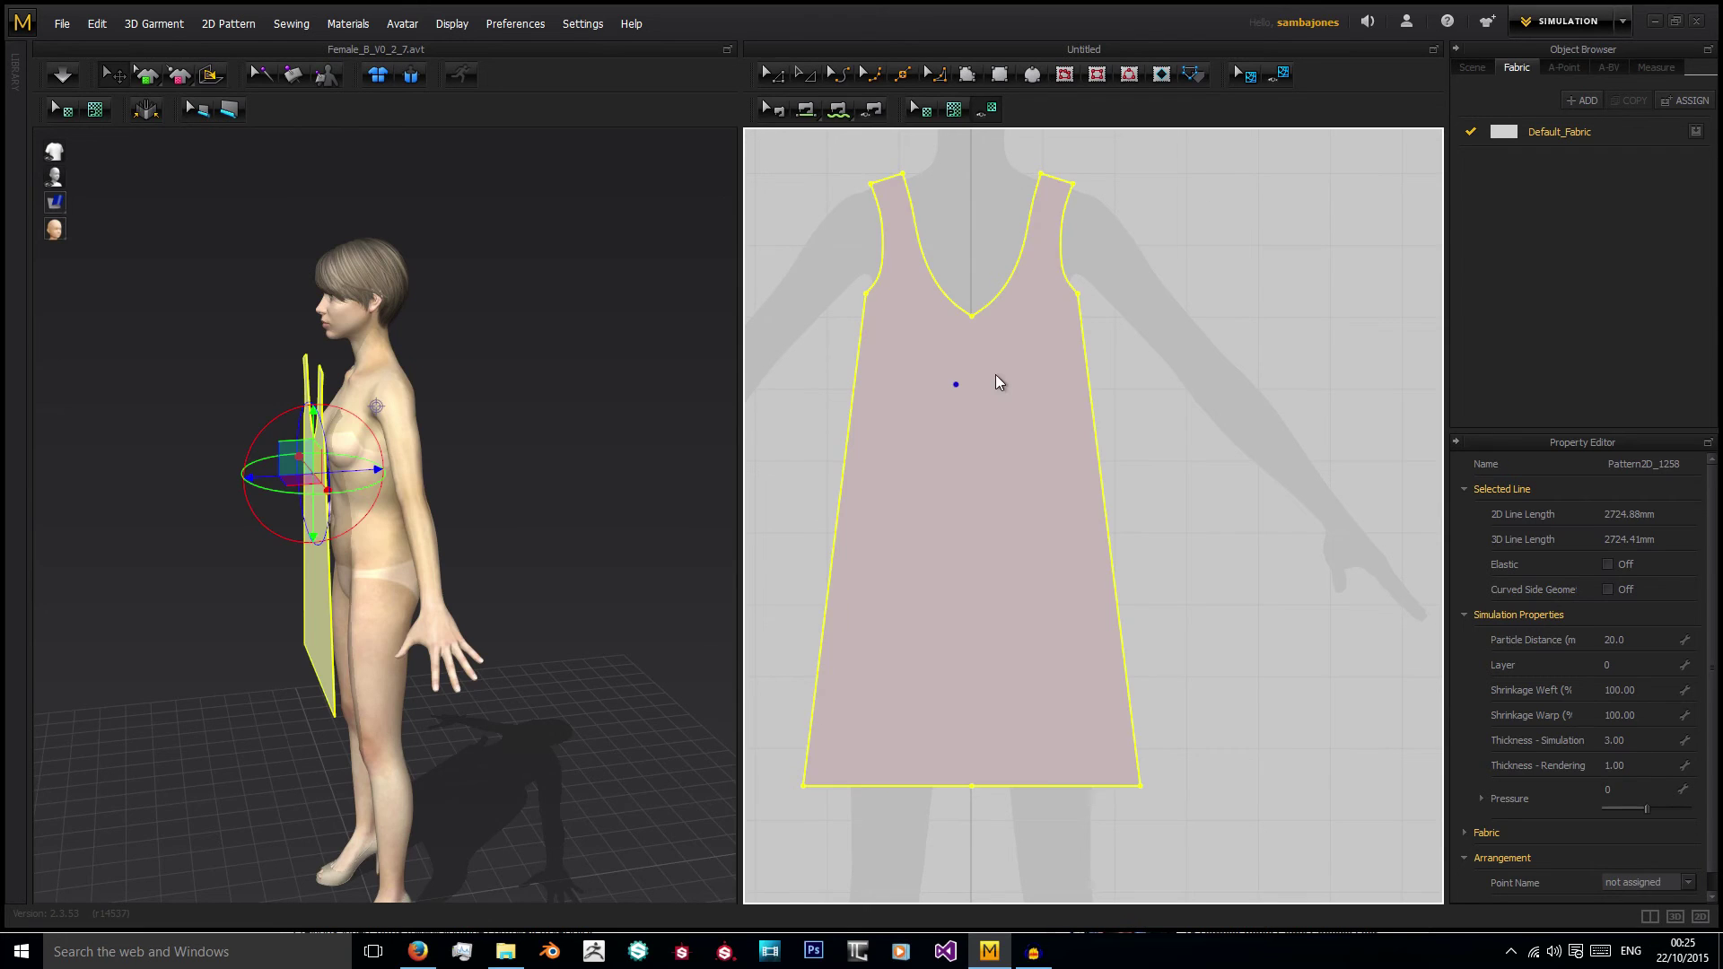
{"action": "key", "text": "z"}
{"action": "right_click_drag", "start_coordinate": [499, 499], "coordinate": [466, 533]}
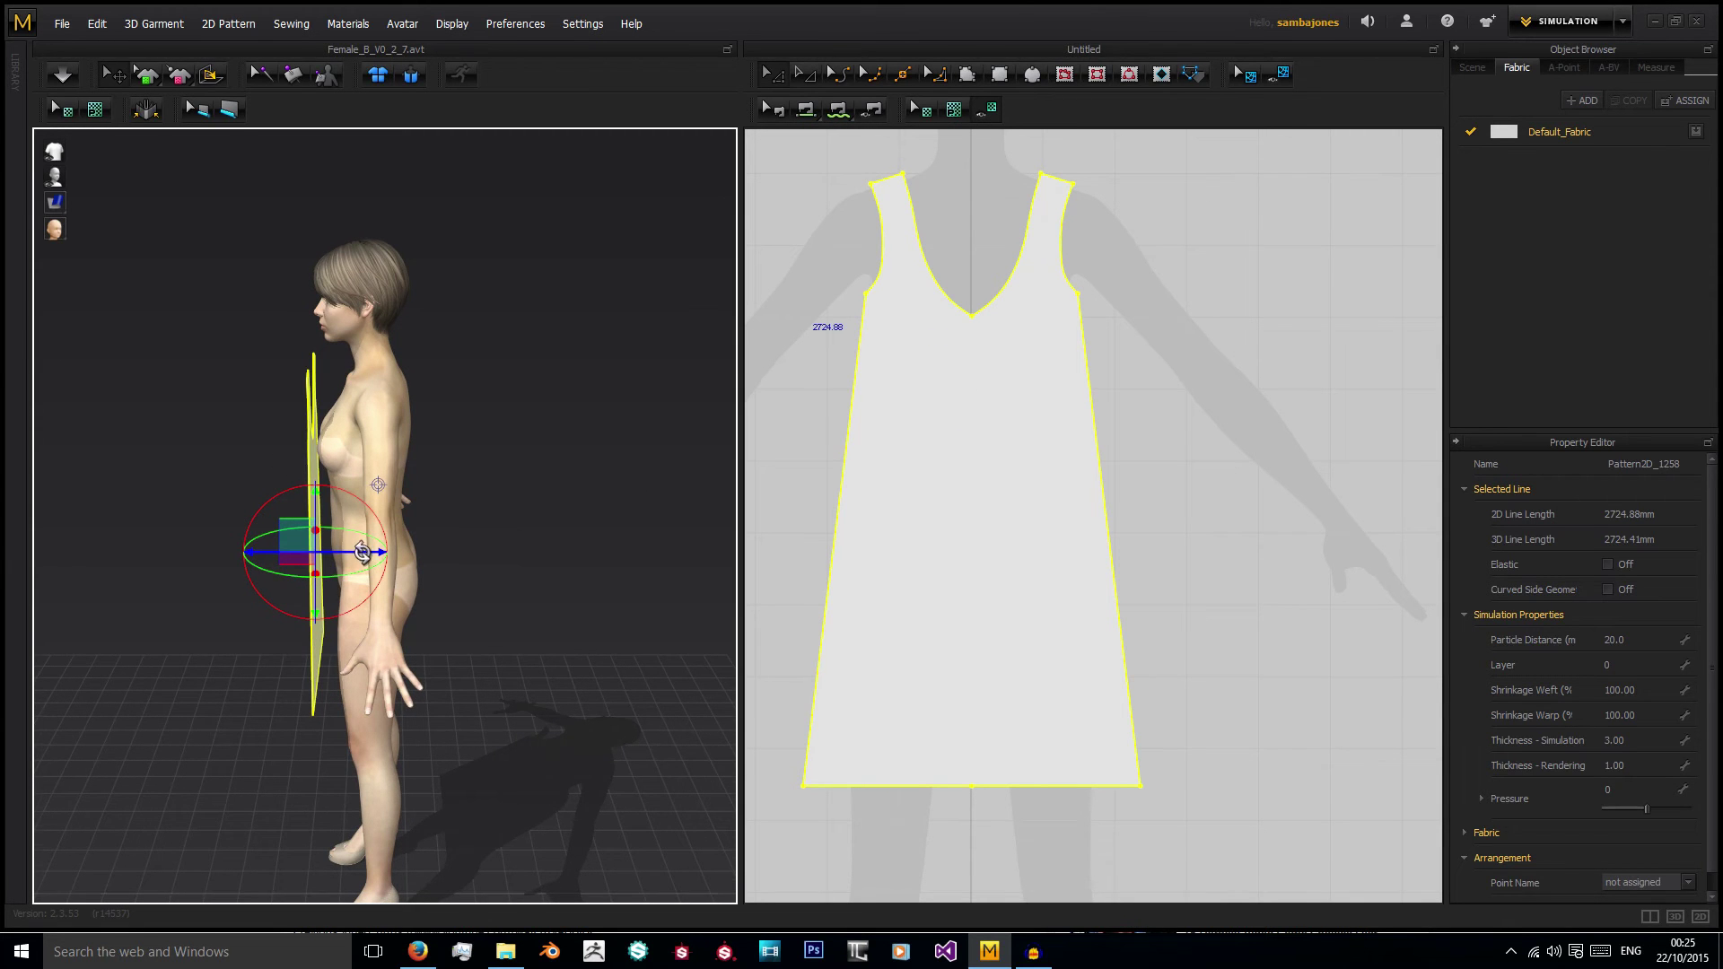
{"action": "left_click_drag", "start_coordinate": [353, 552], "coordinate": [467, 549]}
{"action": "right_click_drag", "start_coordinate": [467, 550], "coordinate": [447, 521]}
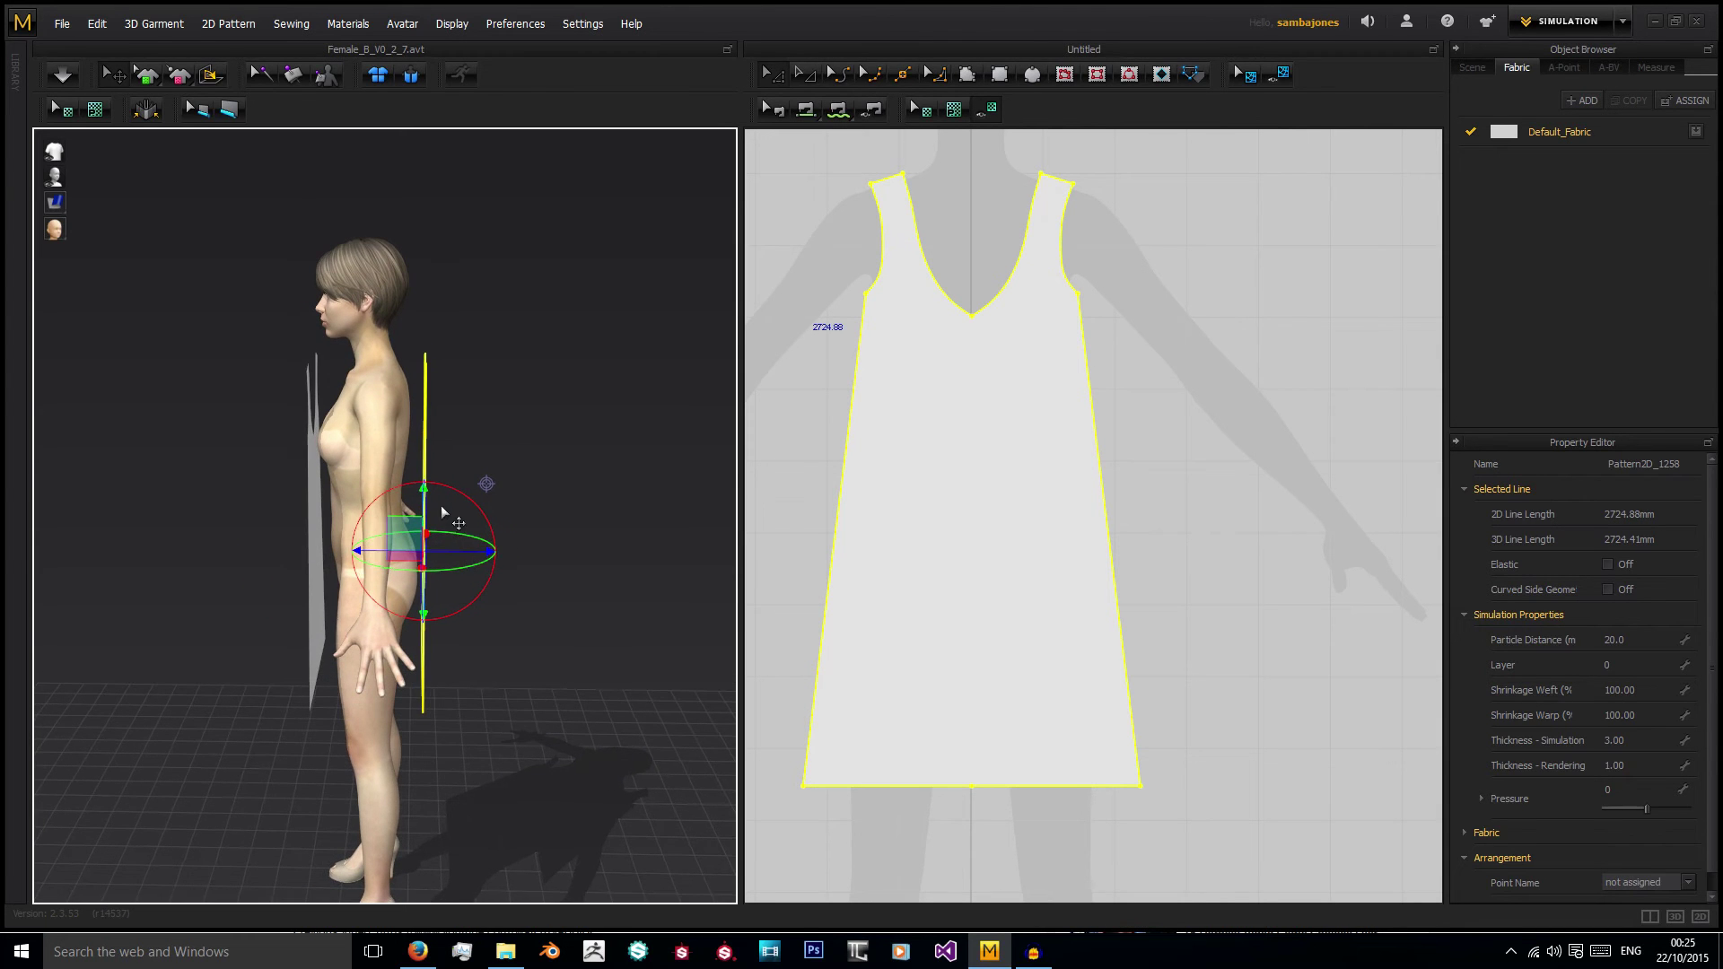
Apply Reverse Arrange to the copied piece behind the avatar.
{"action": "right_click", "coordinate": [424, 473]}
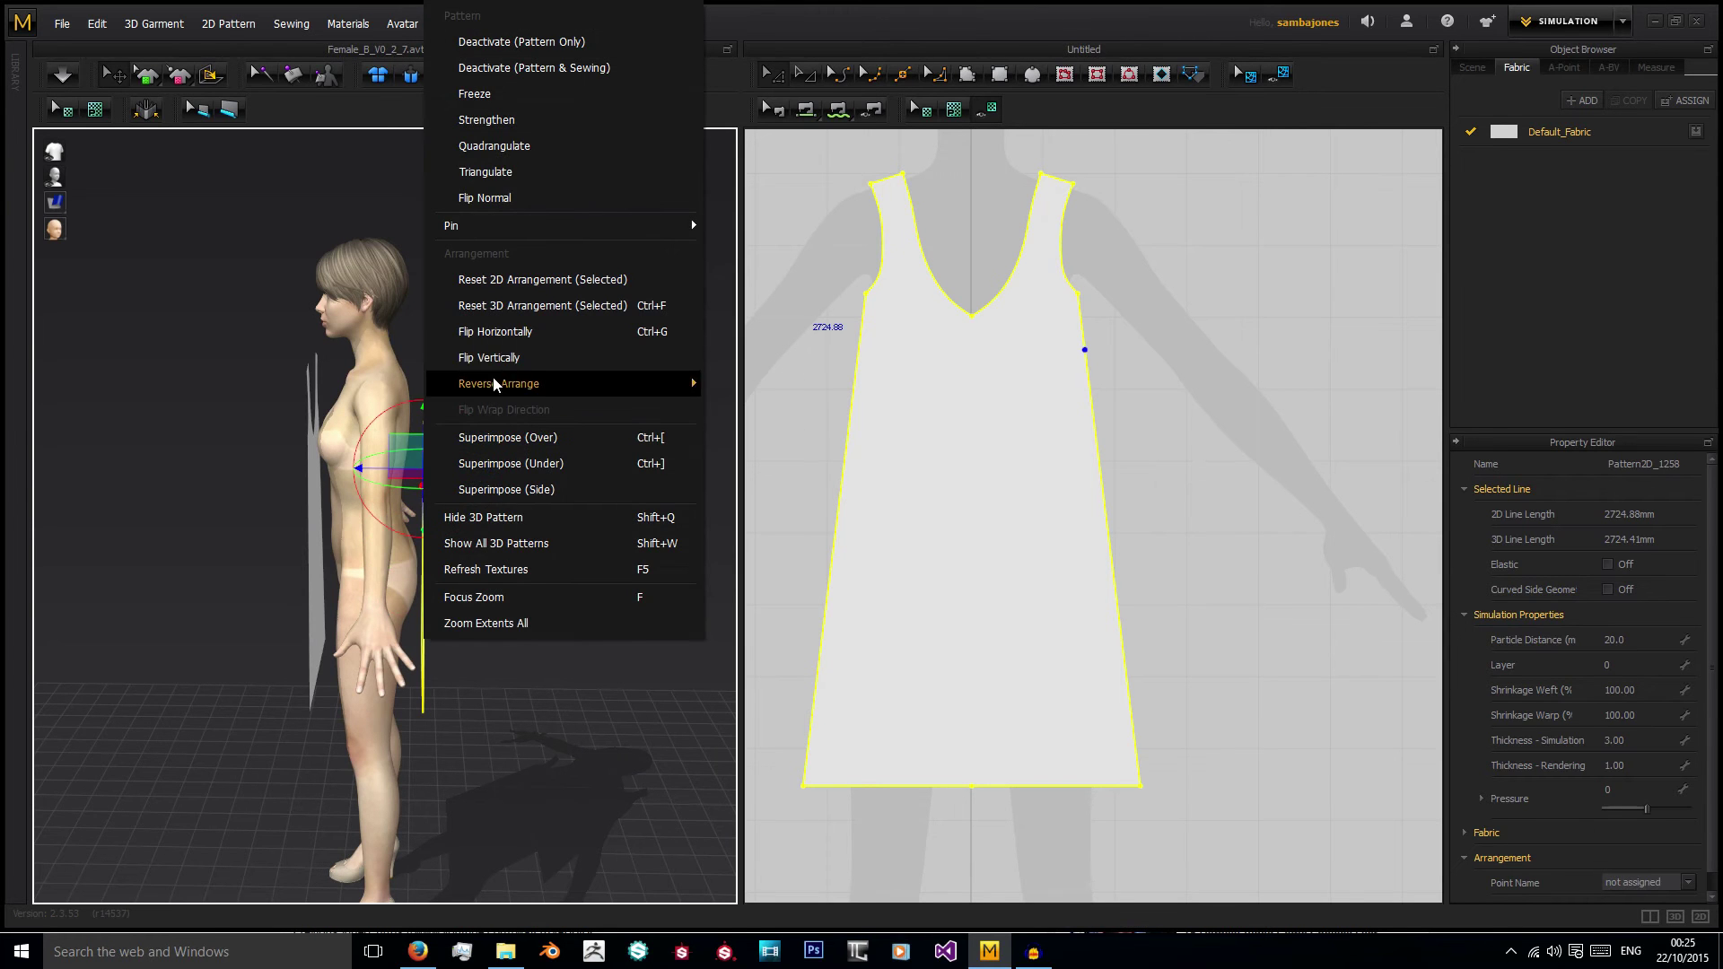
{"action": "left_click", "coordinate": [691, 375]}
{"action": "right_click_drag", "start_coordinate": [663, 527], "coordinate": [878, 529]}
Move the back piece beside the front piece in the 2D pattern view, clear of the avatar silhouette.
{"action": "scroll", "coordinate": [1041, 552], "scroll_direction": "down", "scroll_amount": 3}
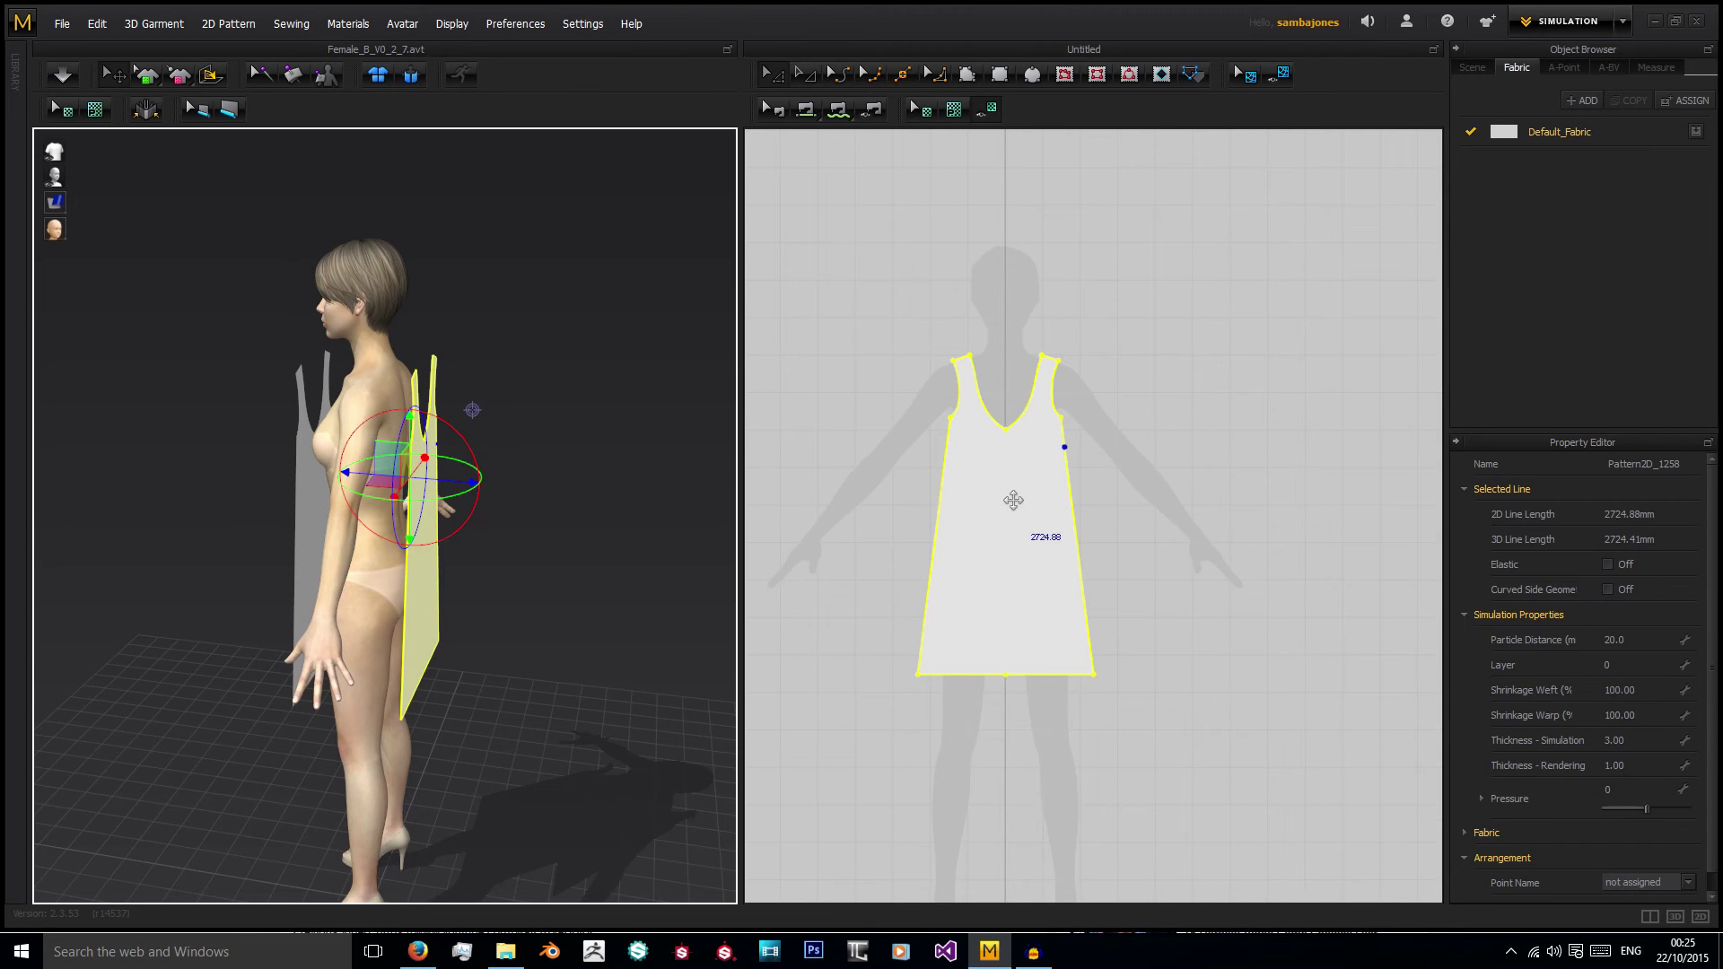
{"action": "left_click", "coordinate": [1013, 500]}
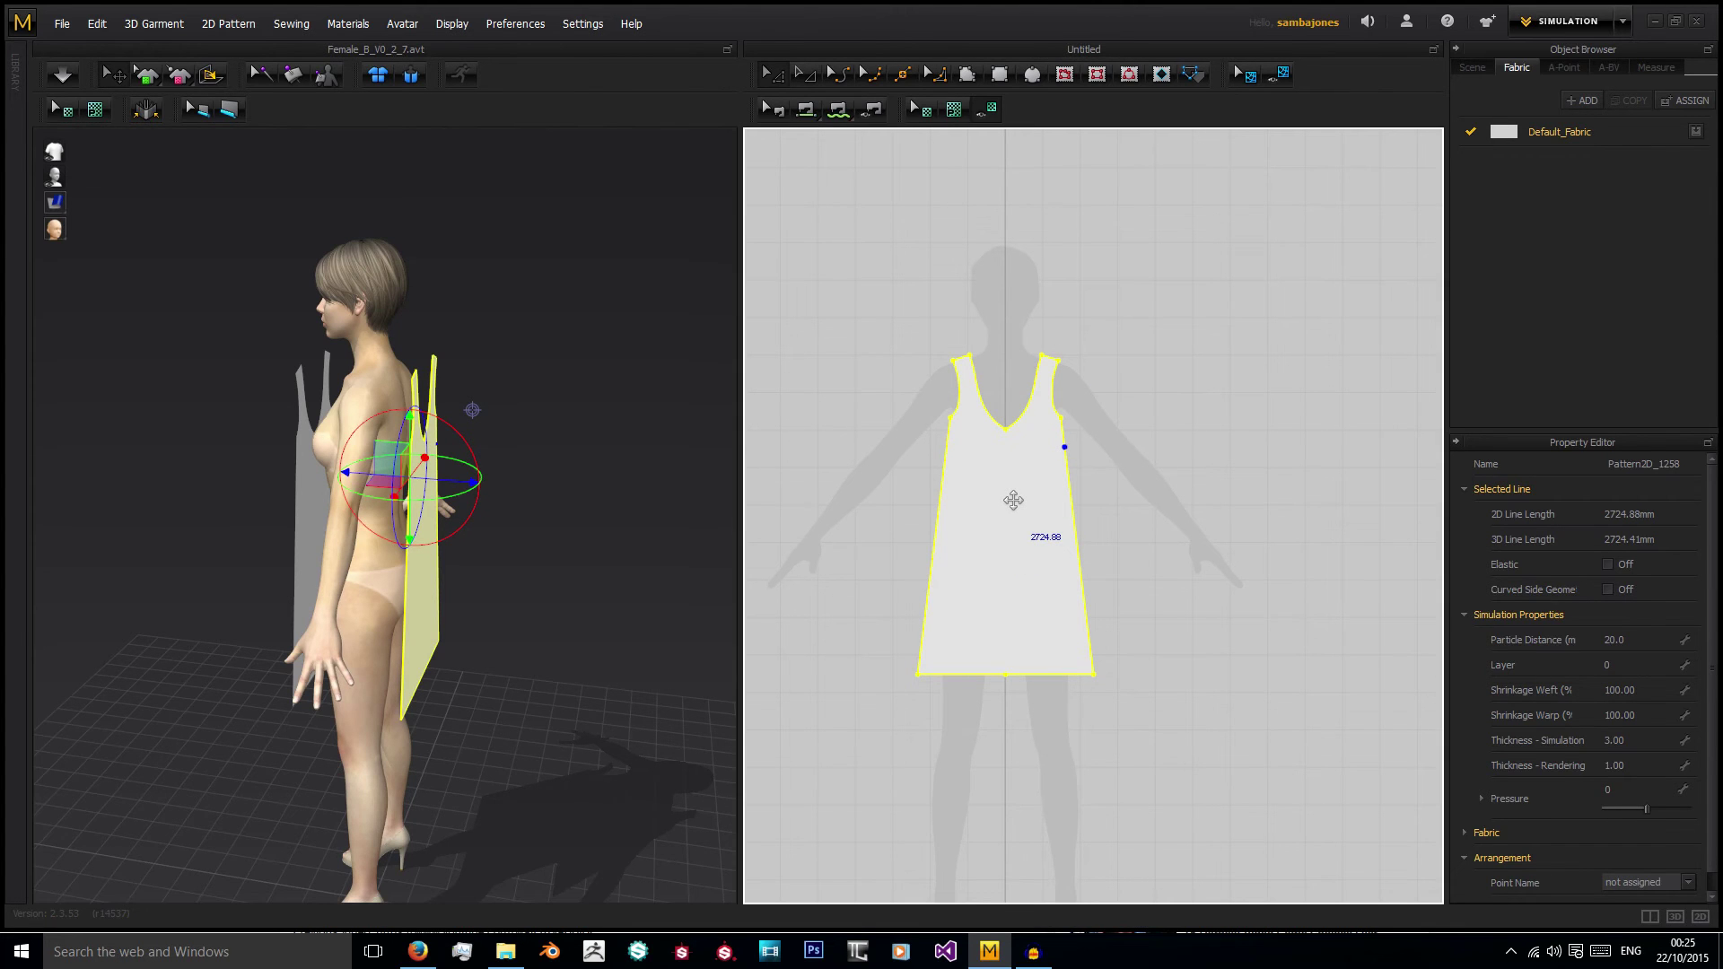
{"action": "key", "text": "ctrl+v"}
{"action": "left_click", "coordinate": [1158, 475]}
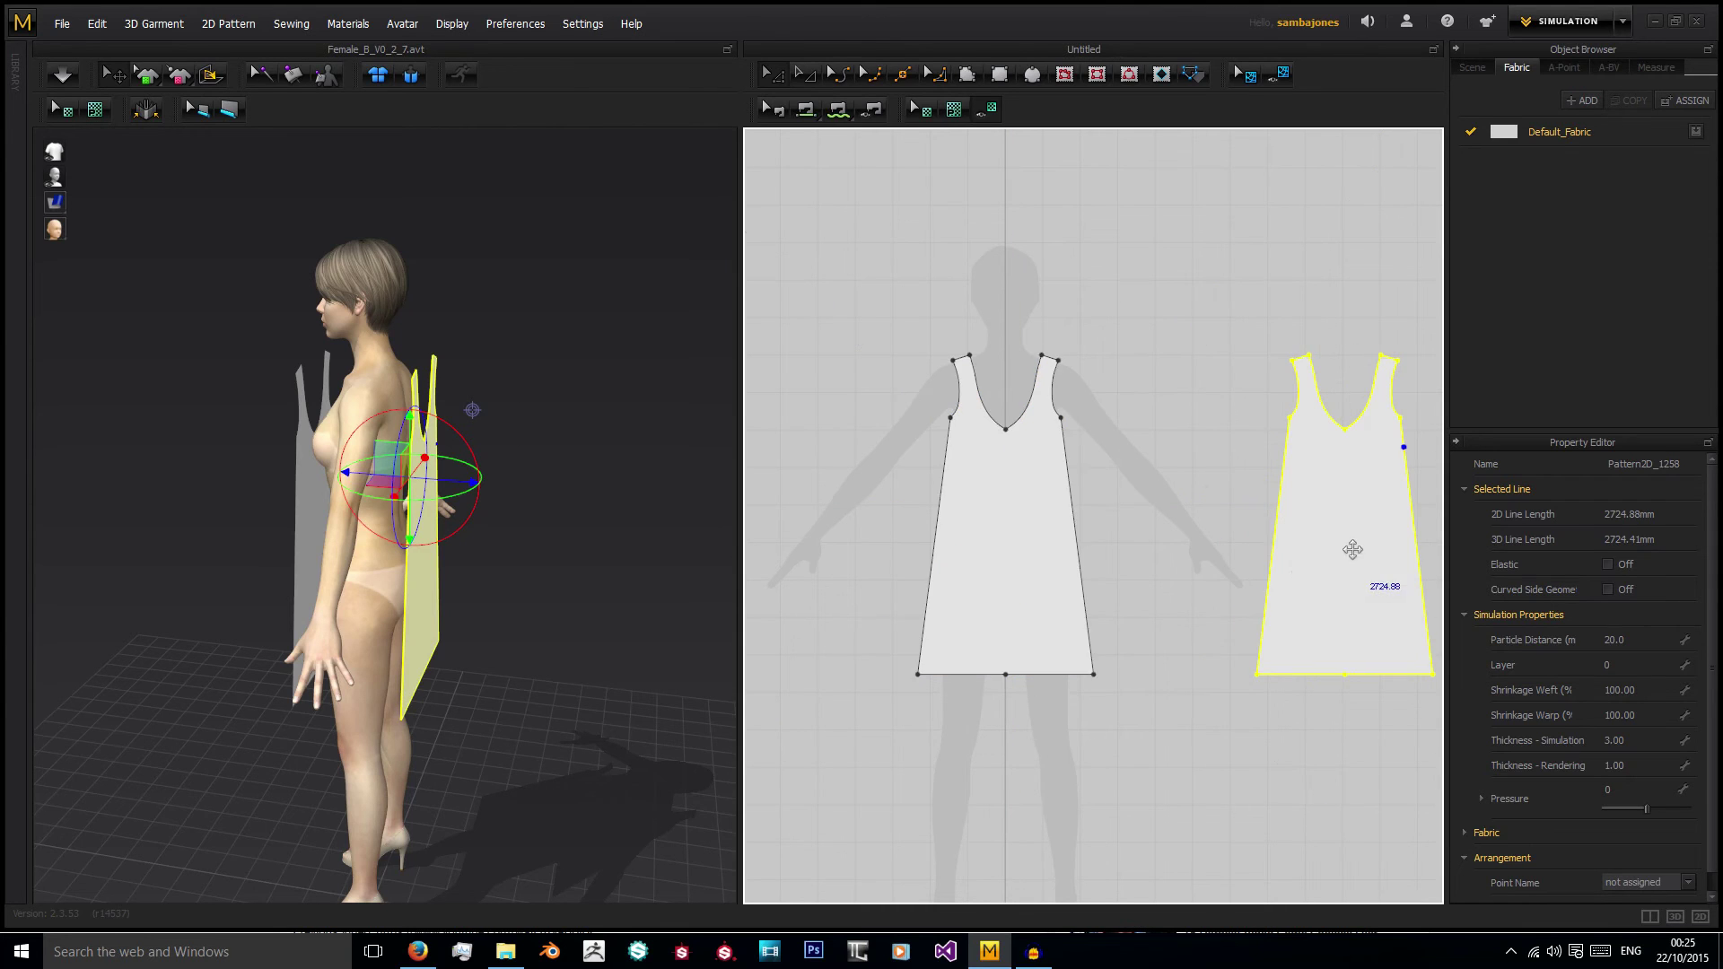
Select the two pattern pieces in turn to identify which is the front and which the back in 3D.
{"action": "left_click", "coordinate": [988, 466]}
{"action": "left_click", "coordinate": [1301, 485]}
{"action": "left_click", "coordinate": [992, 466]}
{"action": "left_click", "coordinate": [1294, 481]}
{"action": "left_click", "coordinate": [1023, 476]}
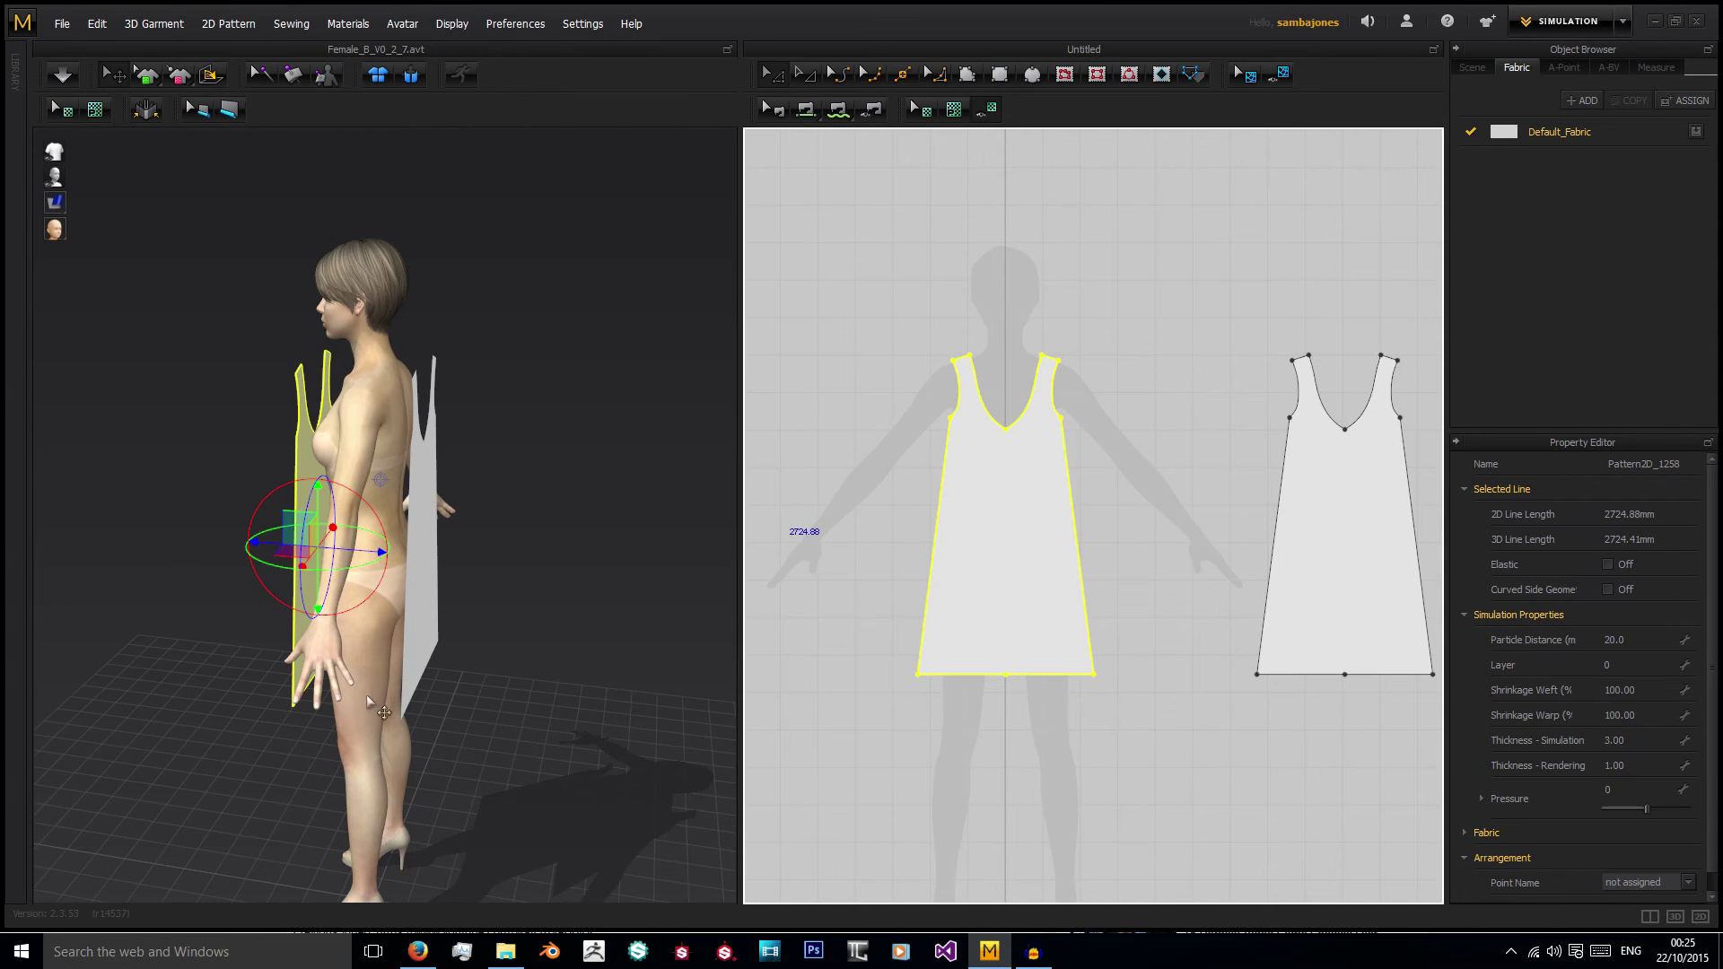
{"action": "left_click", "coordinate": [1302, 485]}
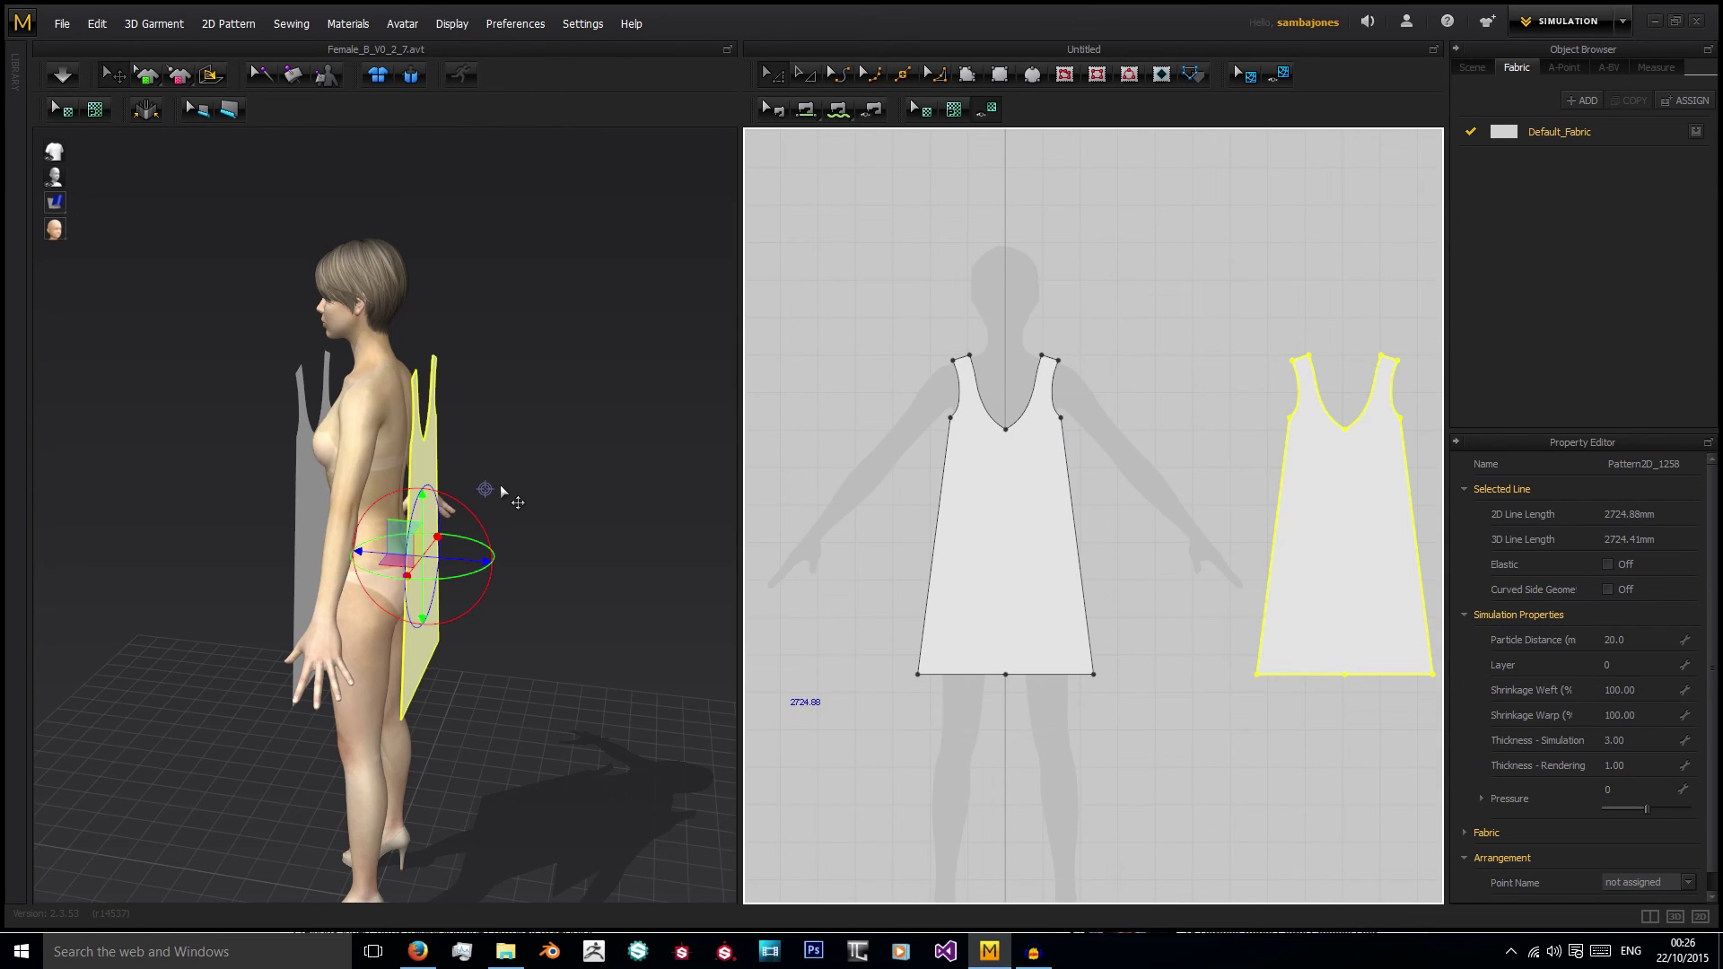
{"action": "right_click_drag", "start_coordinate": [503, 471], "coordinate": [477, 469]}
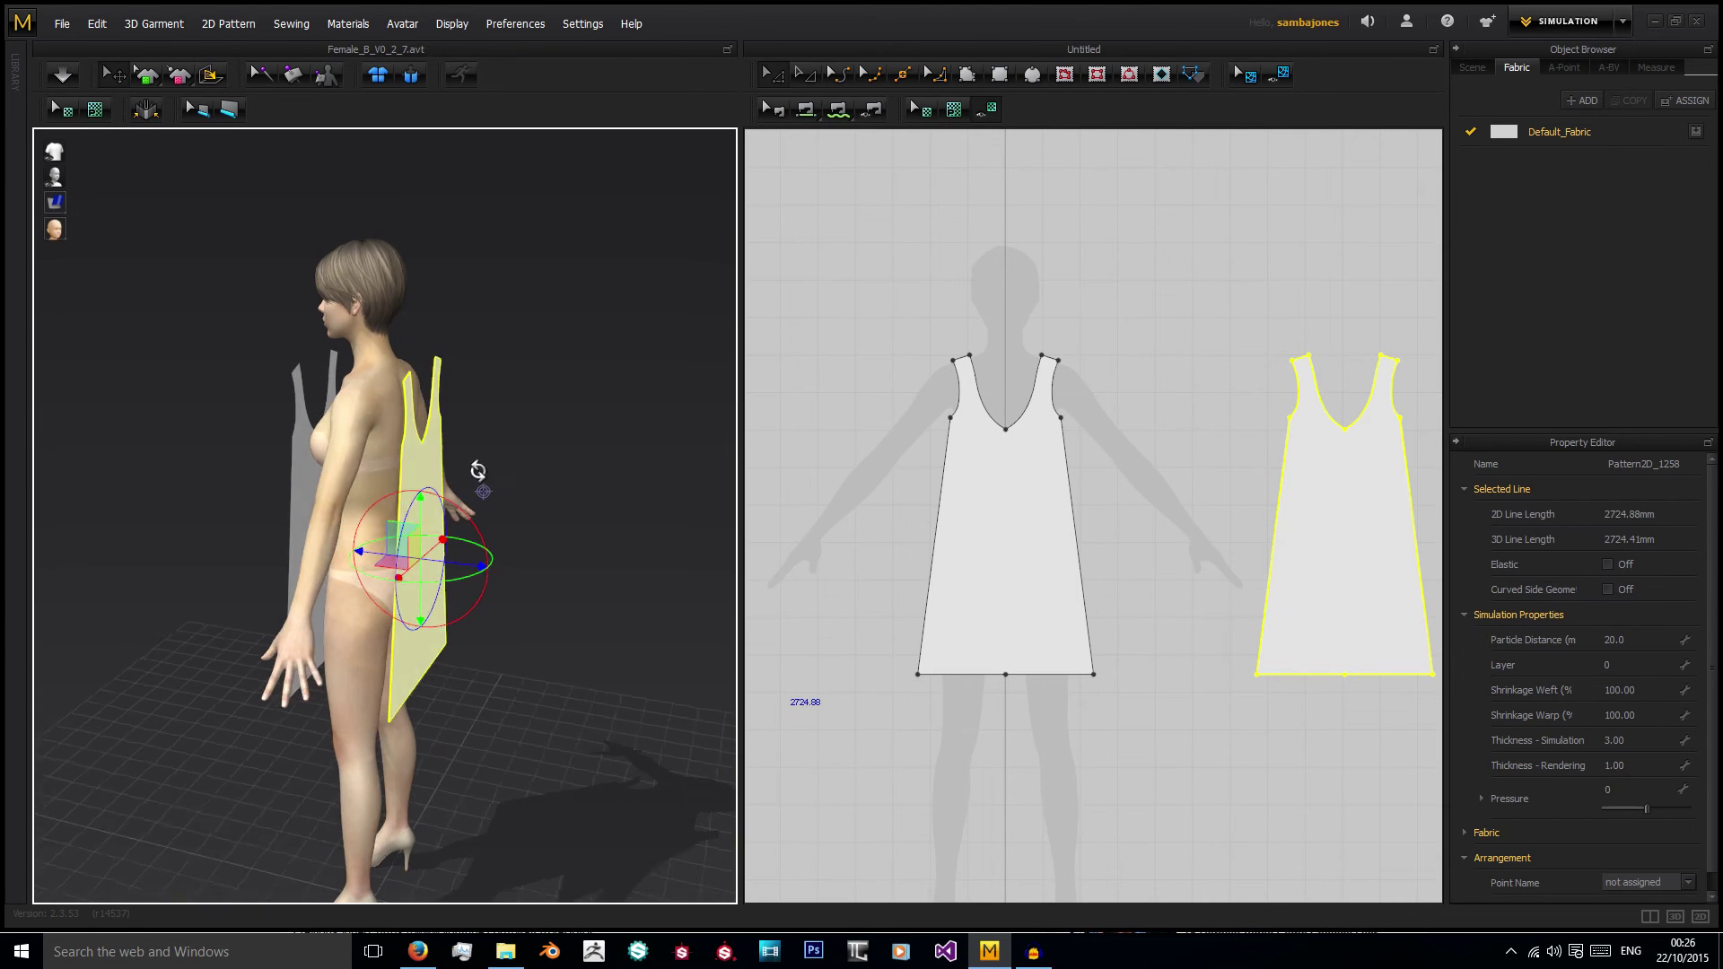
{"action": "right_click_drag", "start_coordinate": [1192, 455], "coordinate": [1150, 478]}
{"action": "left_click", "coordinate": [1183, 442]}
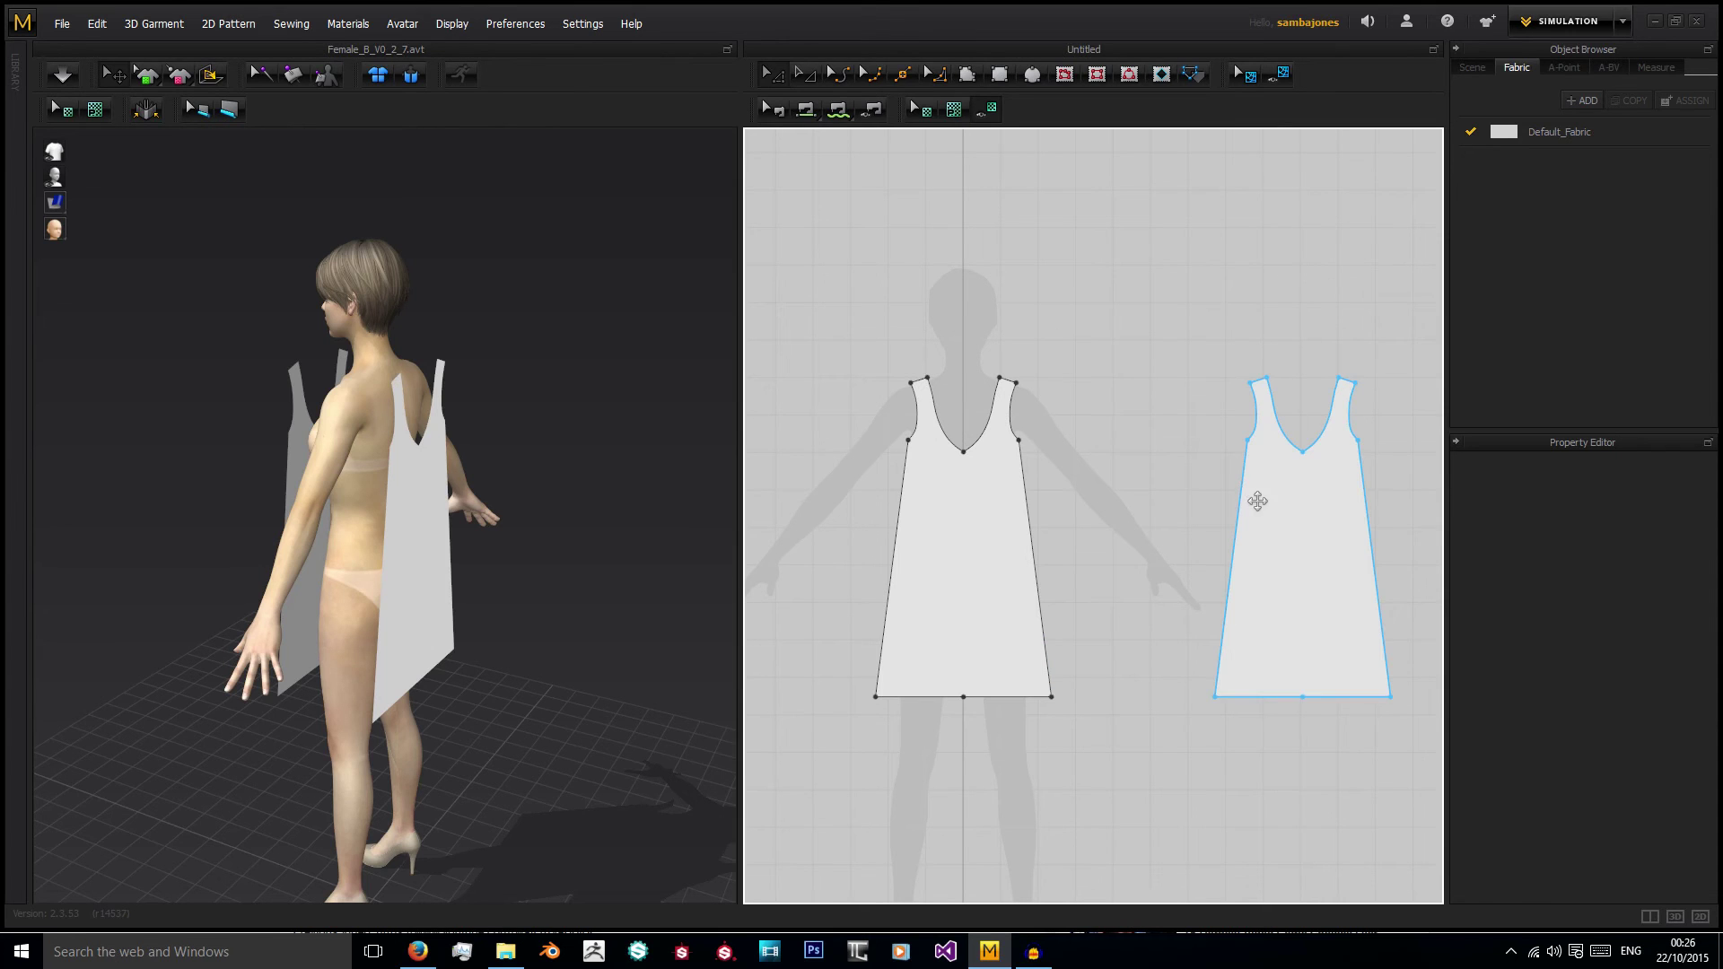
Check the side edges of the front and back pieces to see which ones belong together.
{"action": "left_click", "coordinate": [900, 537]}
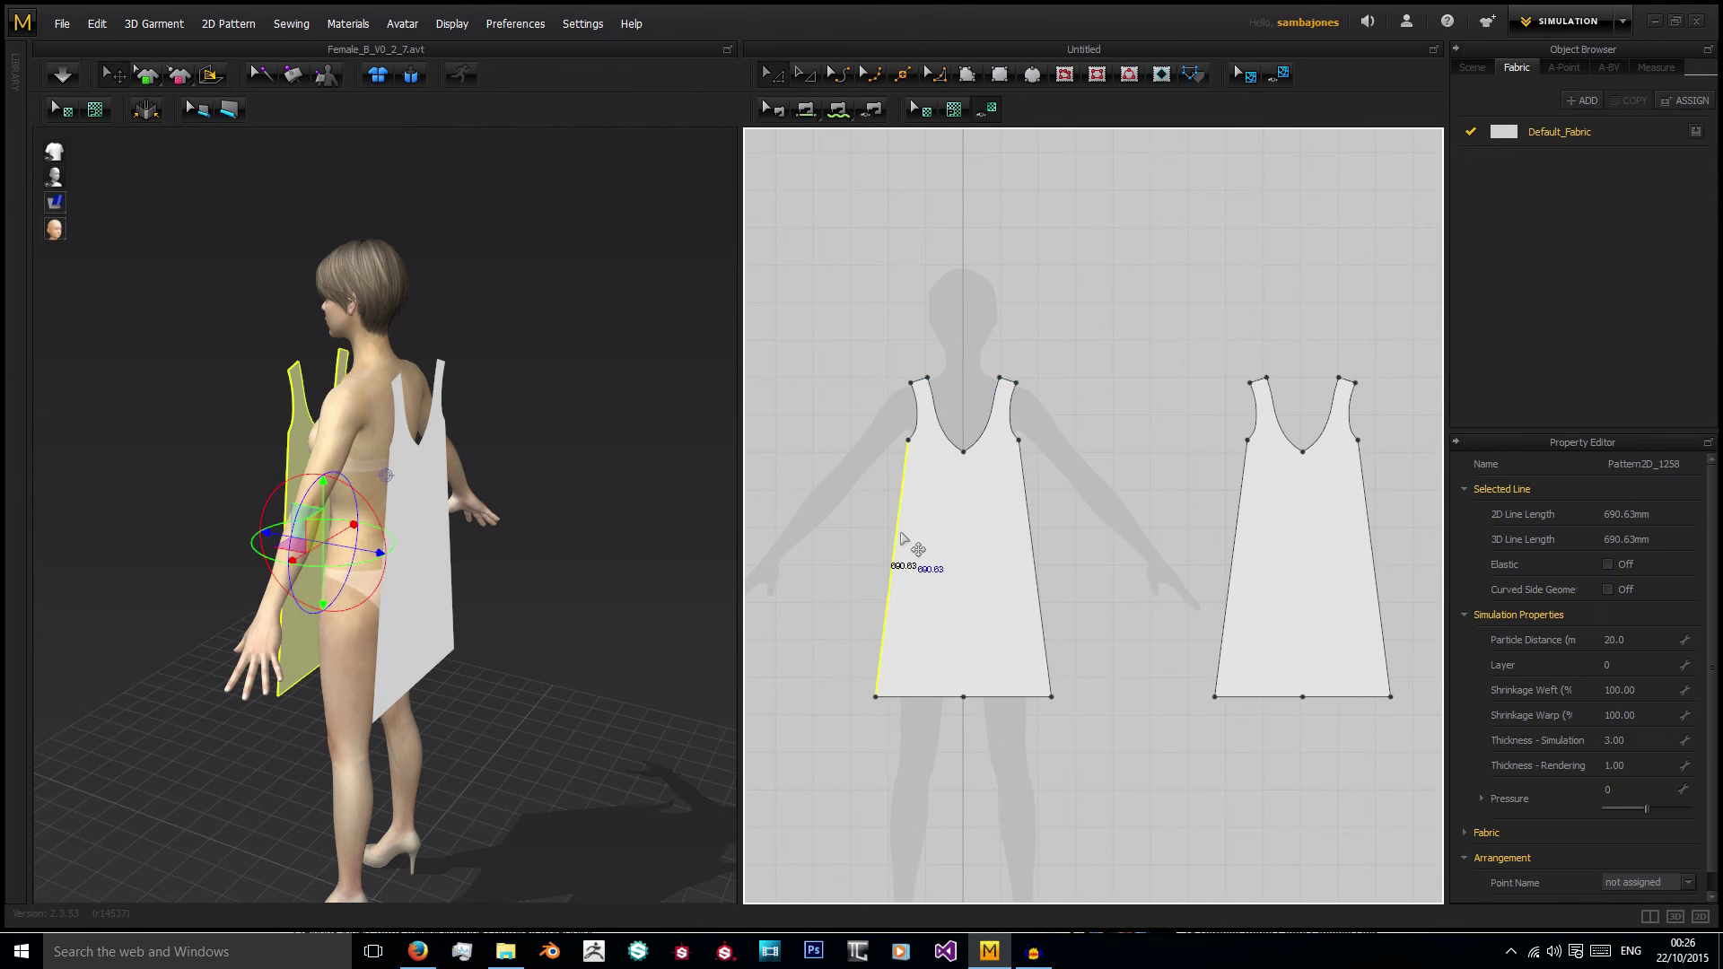
{"action": "left_click", "coordinate": [1244, 498]}
{"action": "left_click", "coordinate": [1360, 461]}
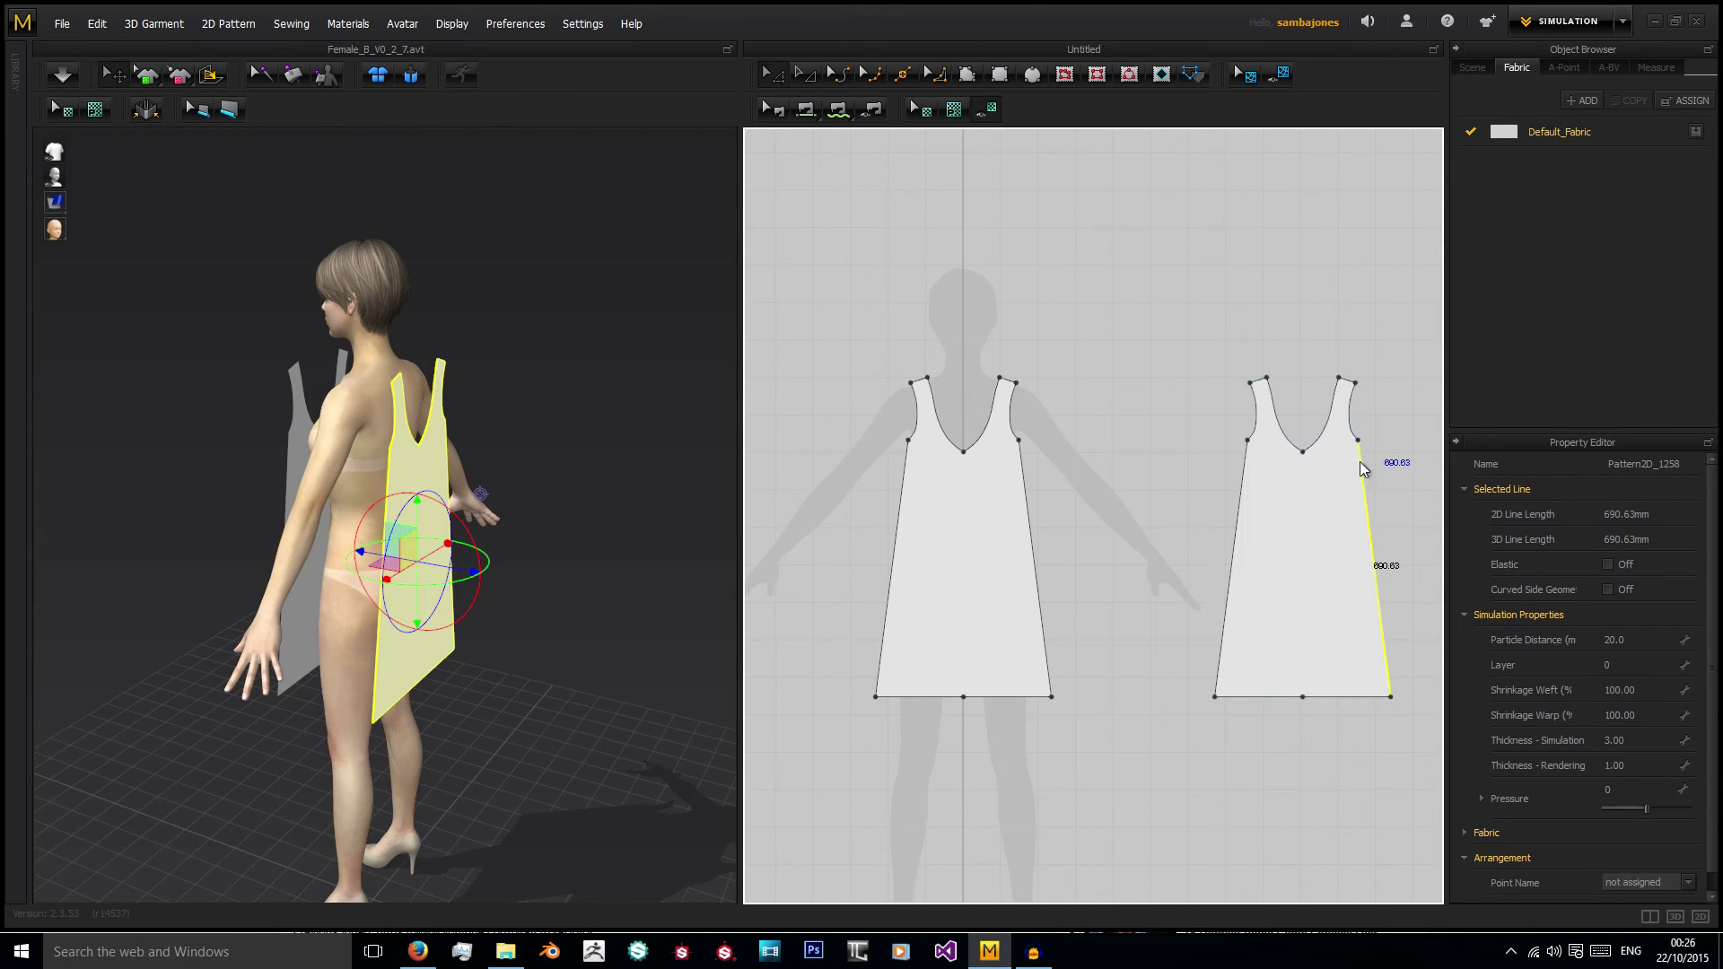
{"action": "left_click", "coordinate": [1133, 428]}
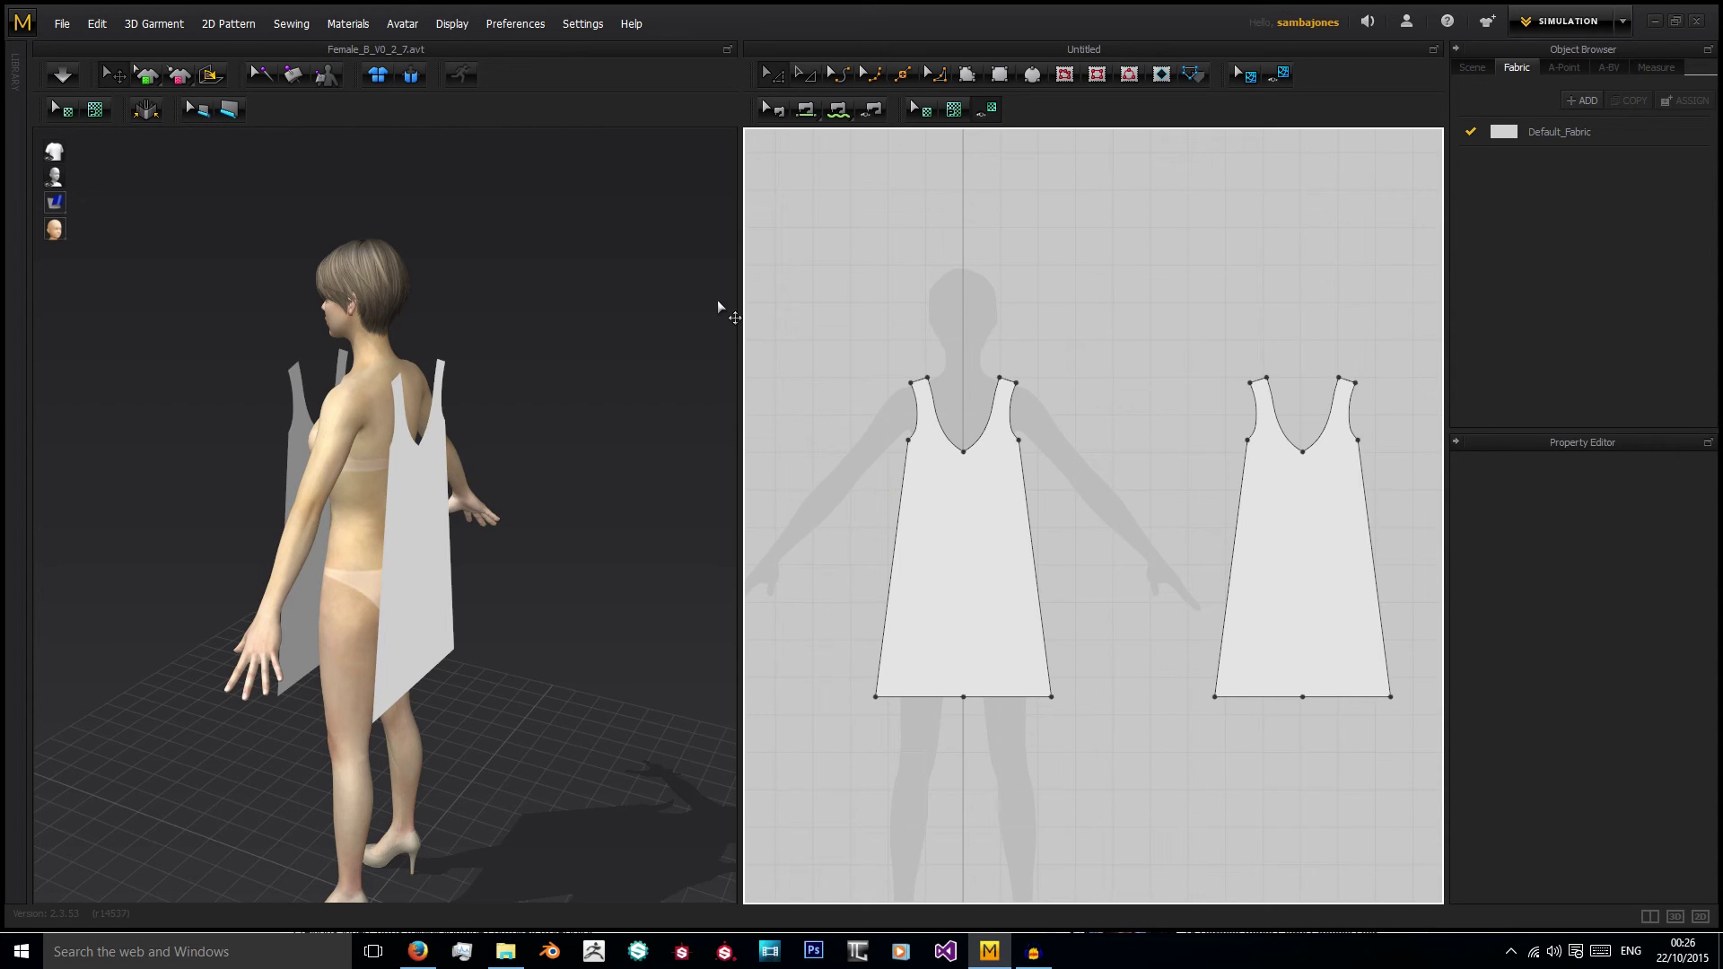
{"action": "right_click_drag", "start_coordinate": [299, 269], "coordinate": [569, 469]}
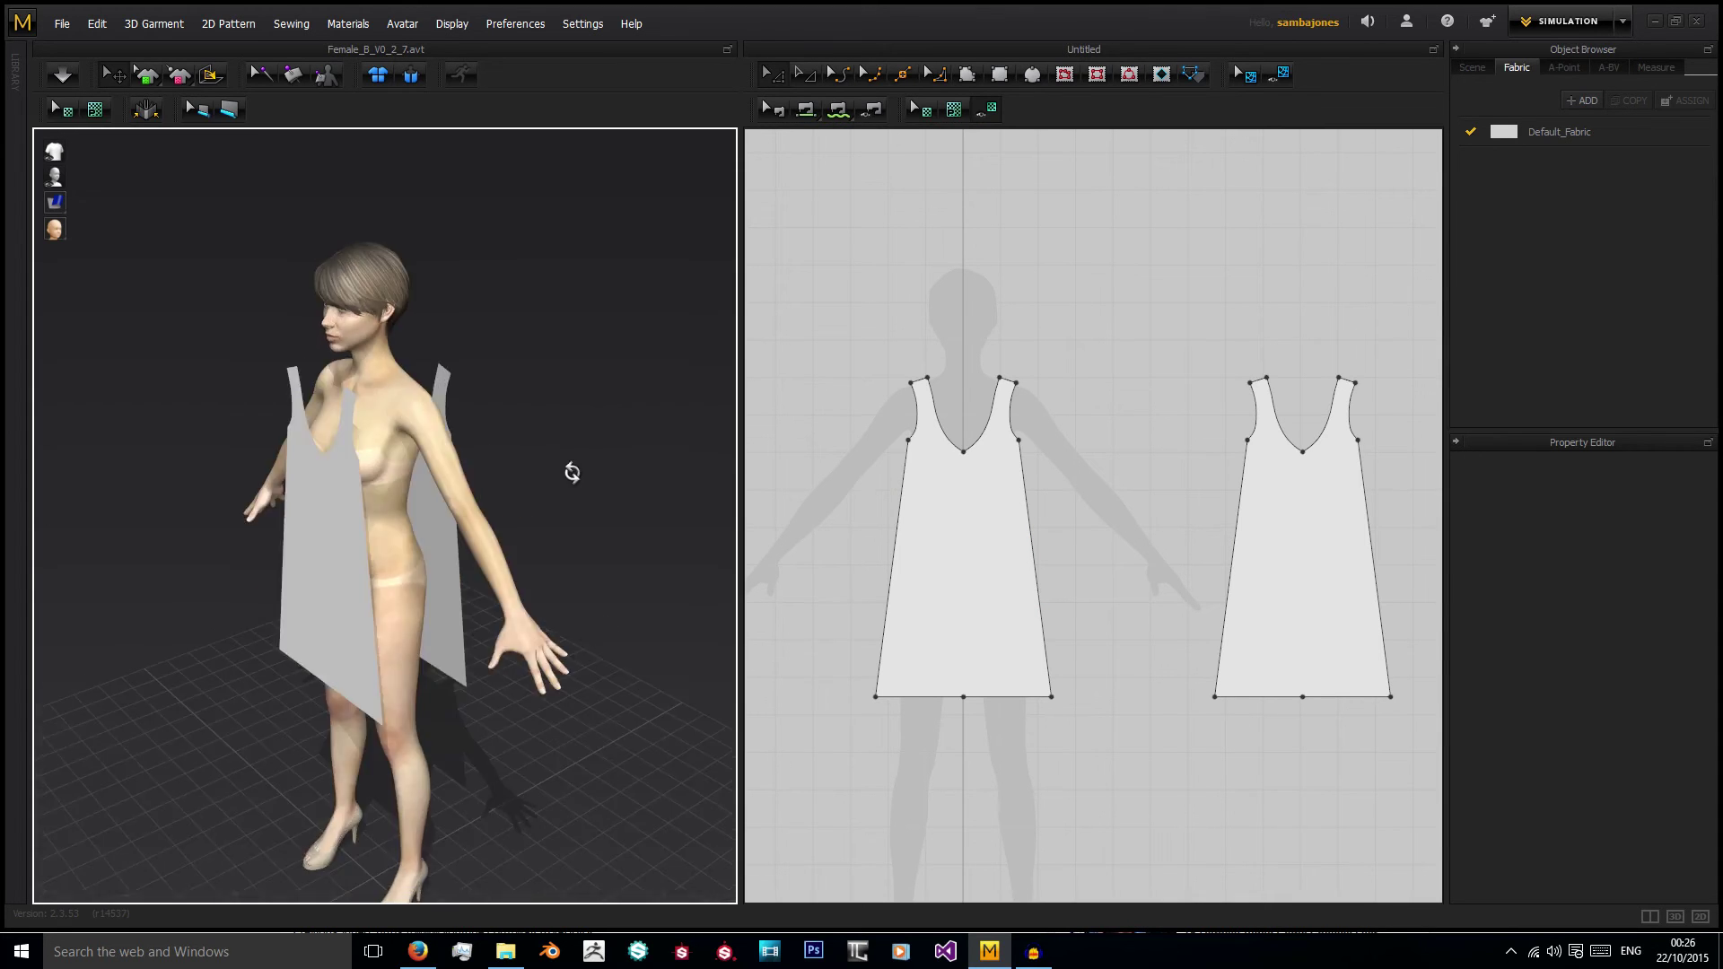
Sew both side edges of the front piece to the matching side edges of the back piece with segment sewing.
{"action": "left_click", "coordinate": [817, 112]}
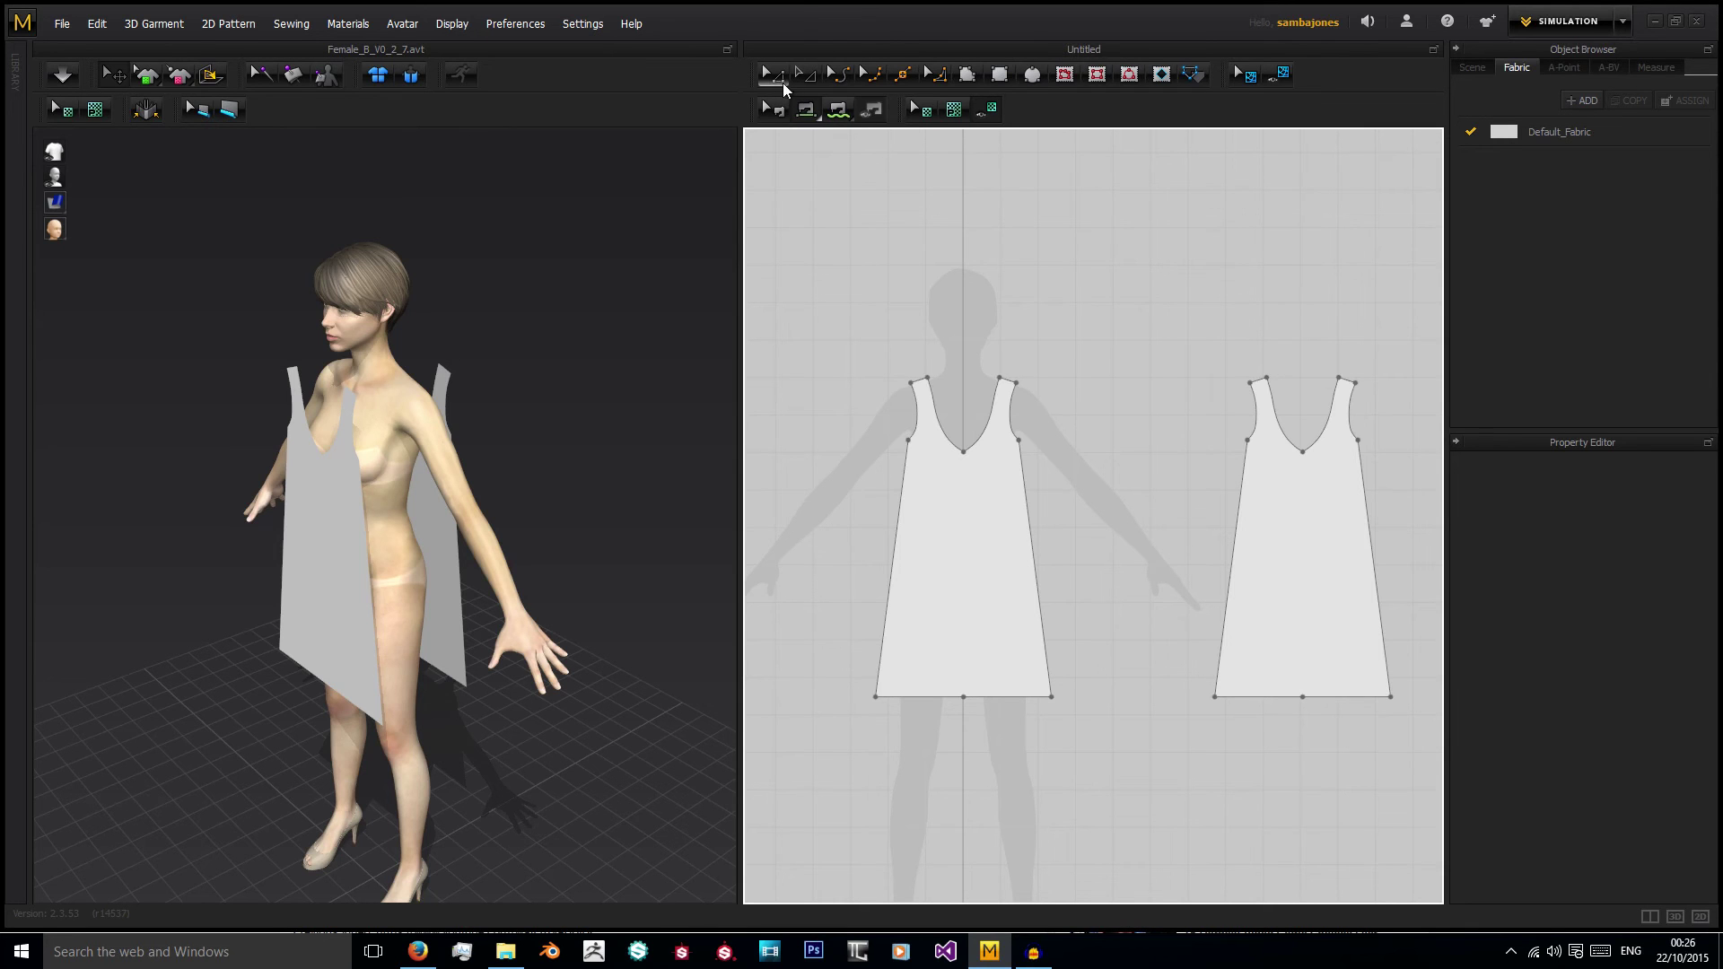
{"action": "left_click", "coordinate": [819, 113]}
{"action": "left_click", "coordinate": [1024, 491]}
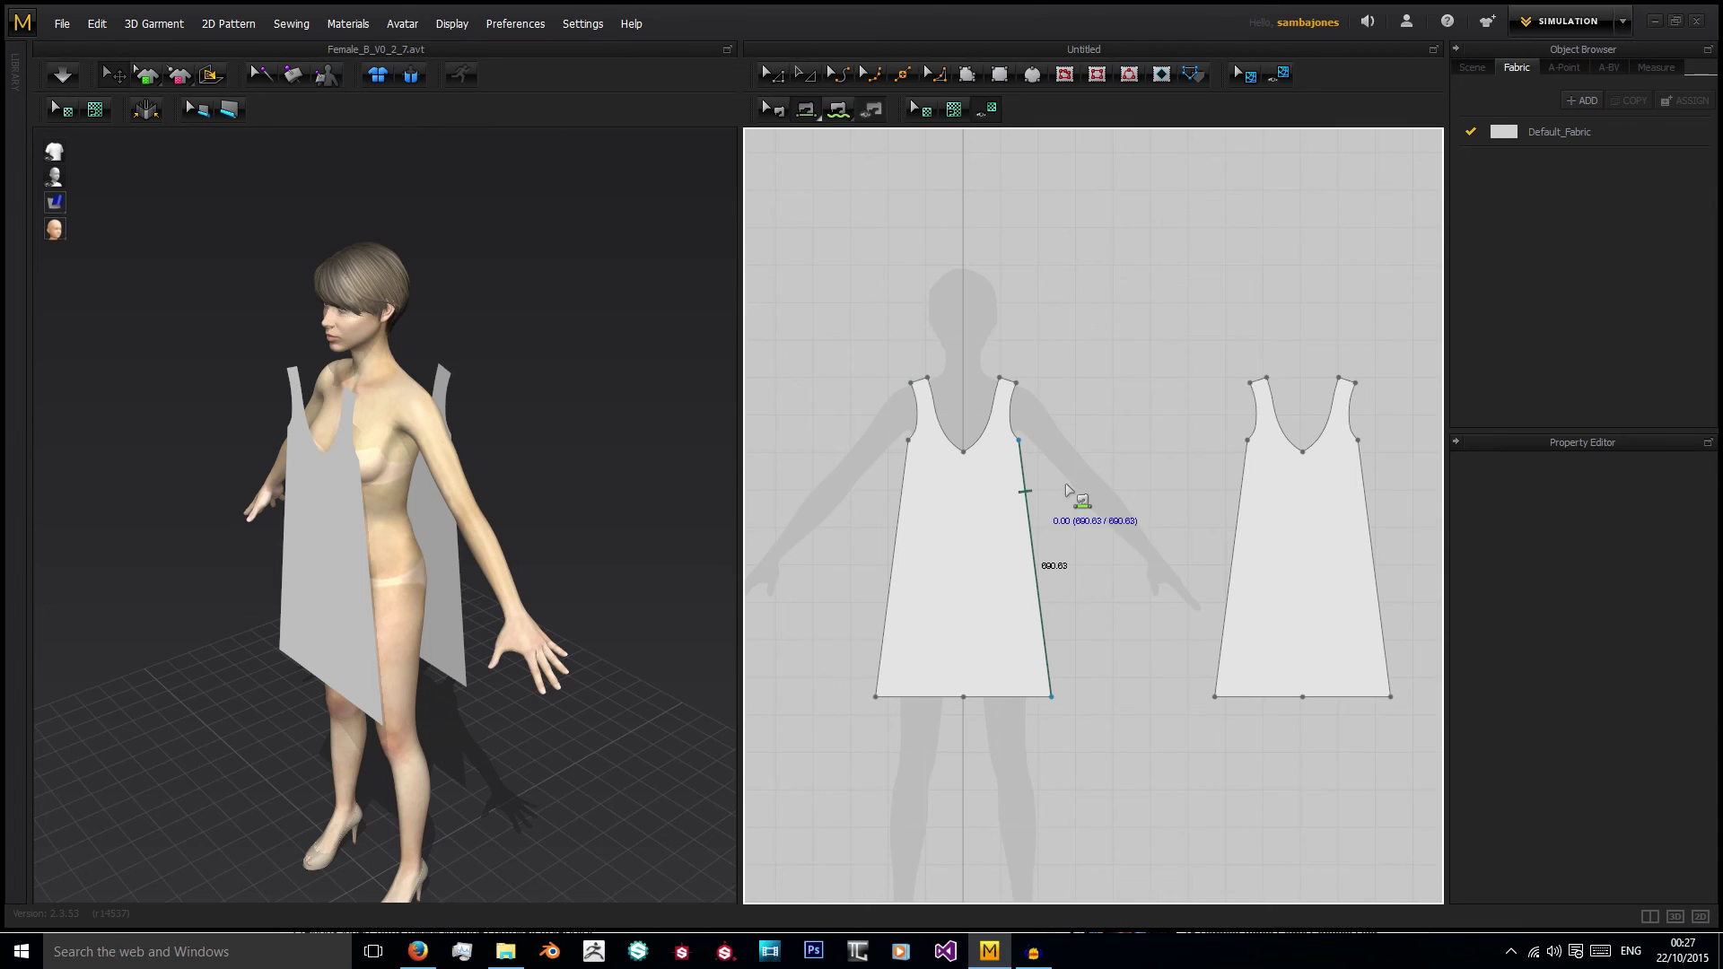
{"action": "left_click", "coordinate": [1240, 492]}
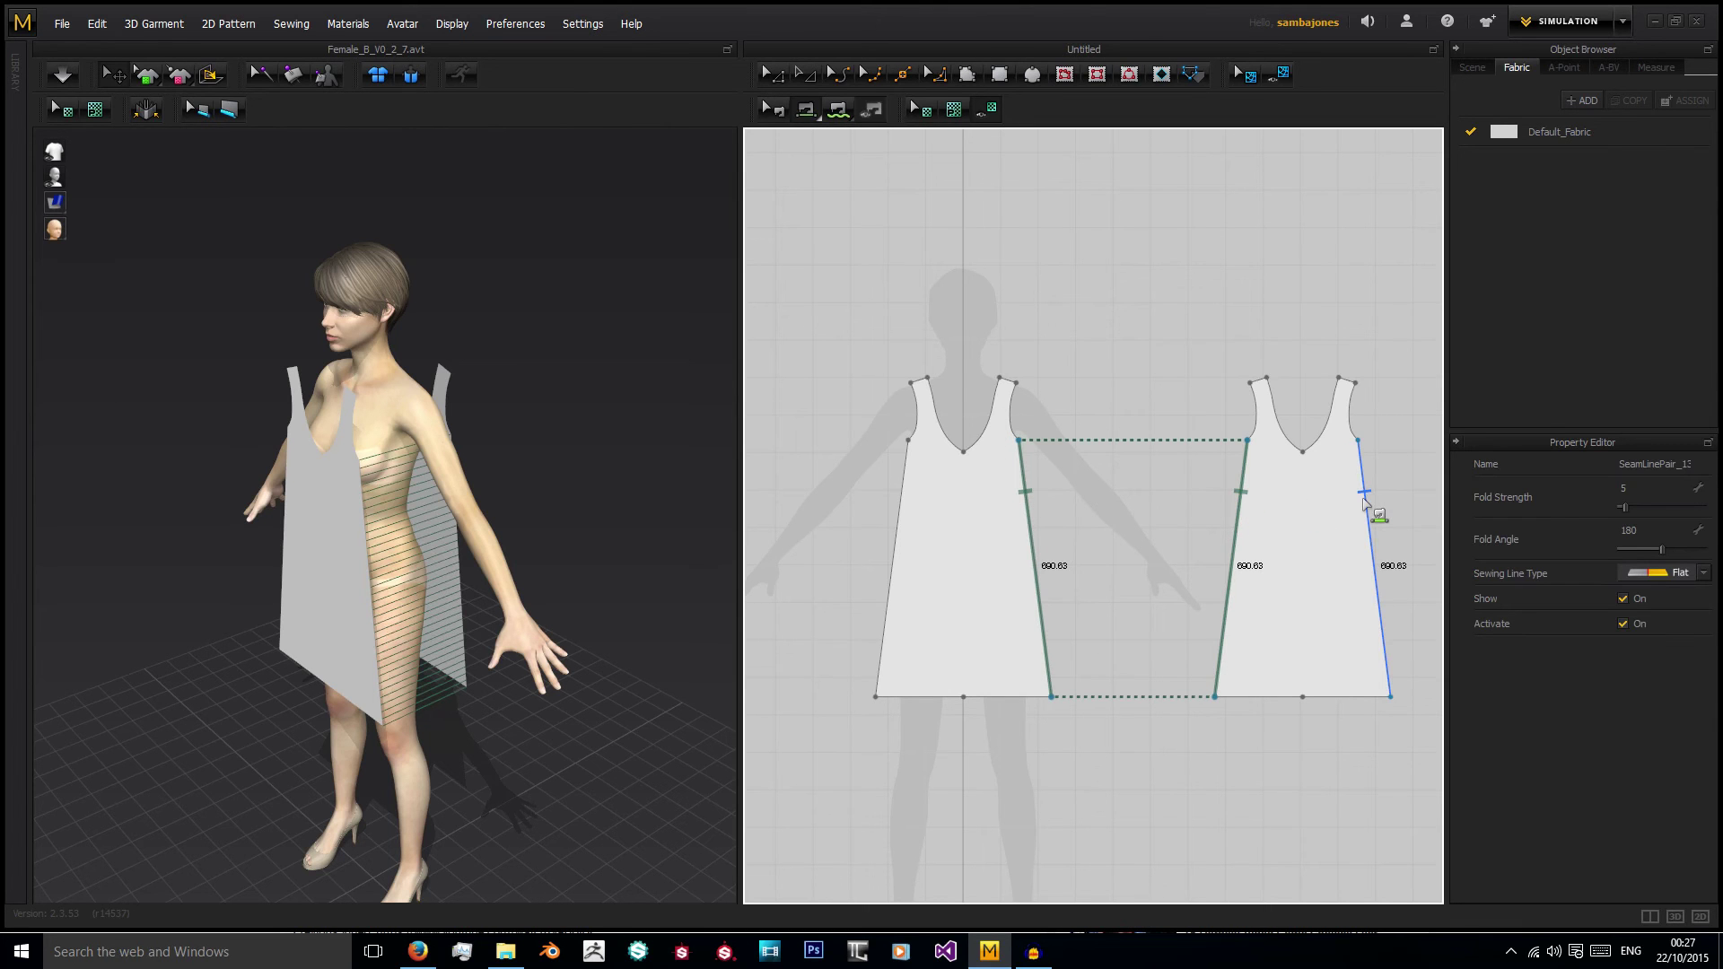
{"action": "left_click", "coordinate": [902, 491]}
{"action": "right_click_drag", "start_coordinate": [649, 418], "coordinate": [577, 385]}
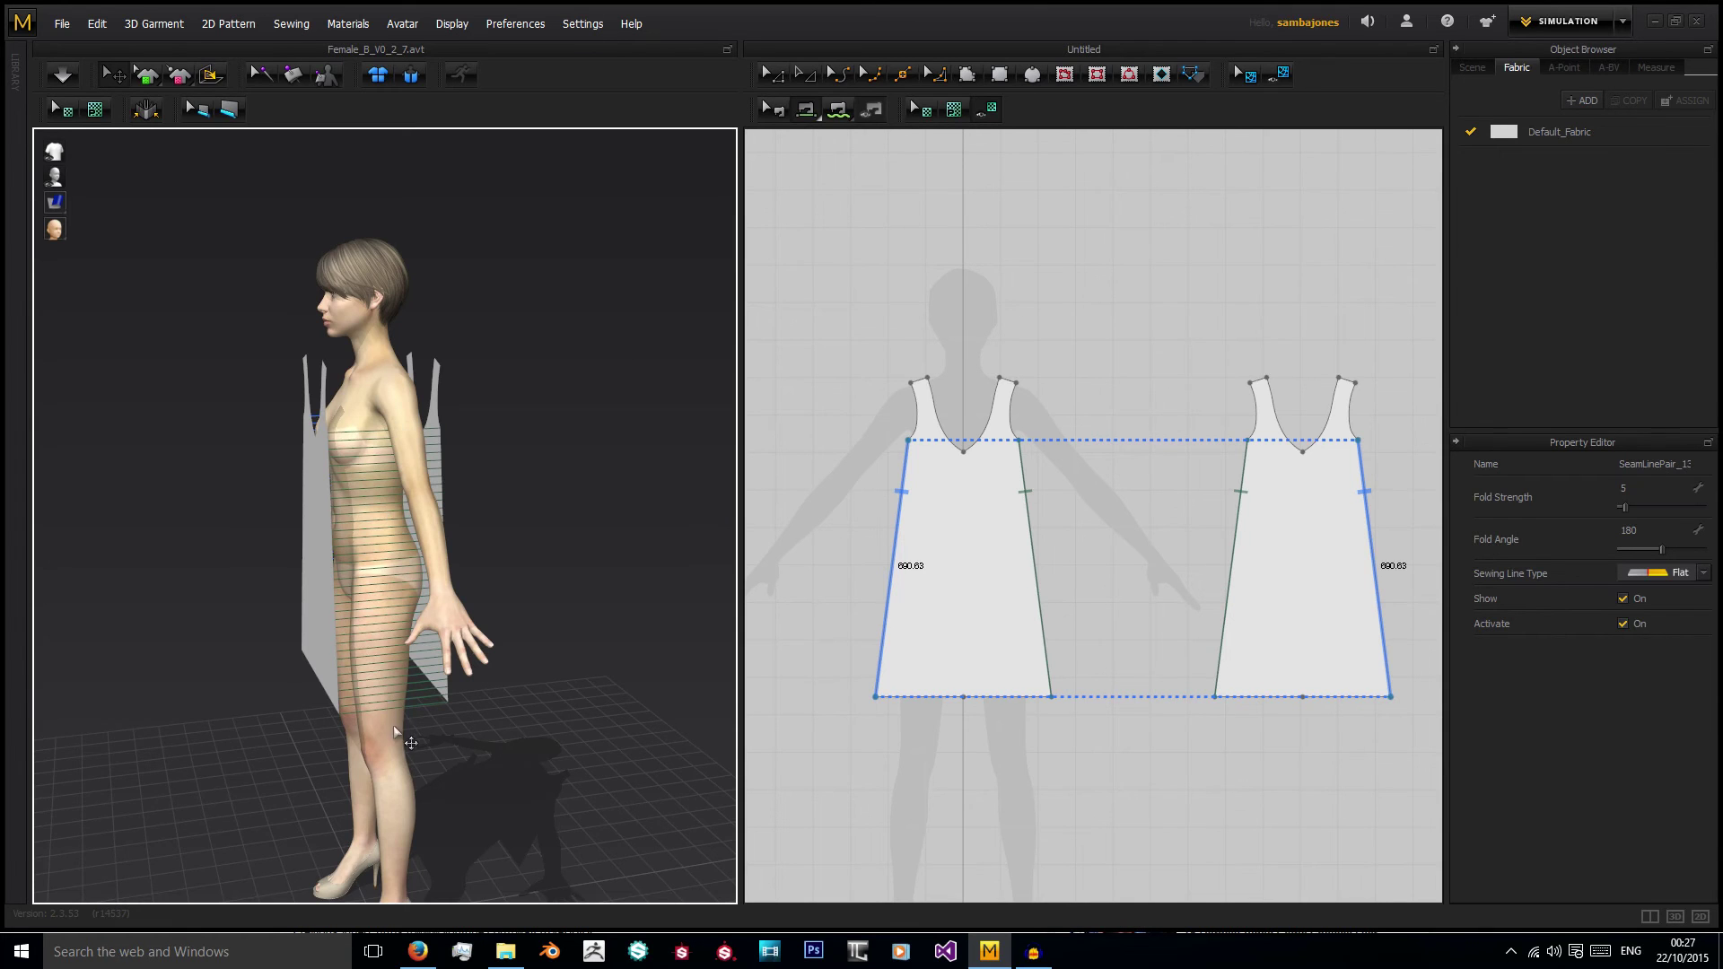
{"action": "right_click_drag", "start_coordinate": [407, 455], "coordinate": [675, 461]}
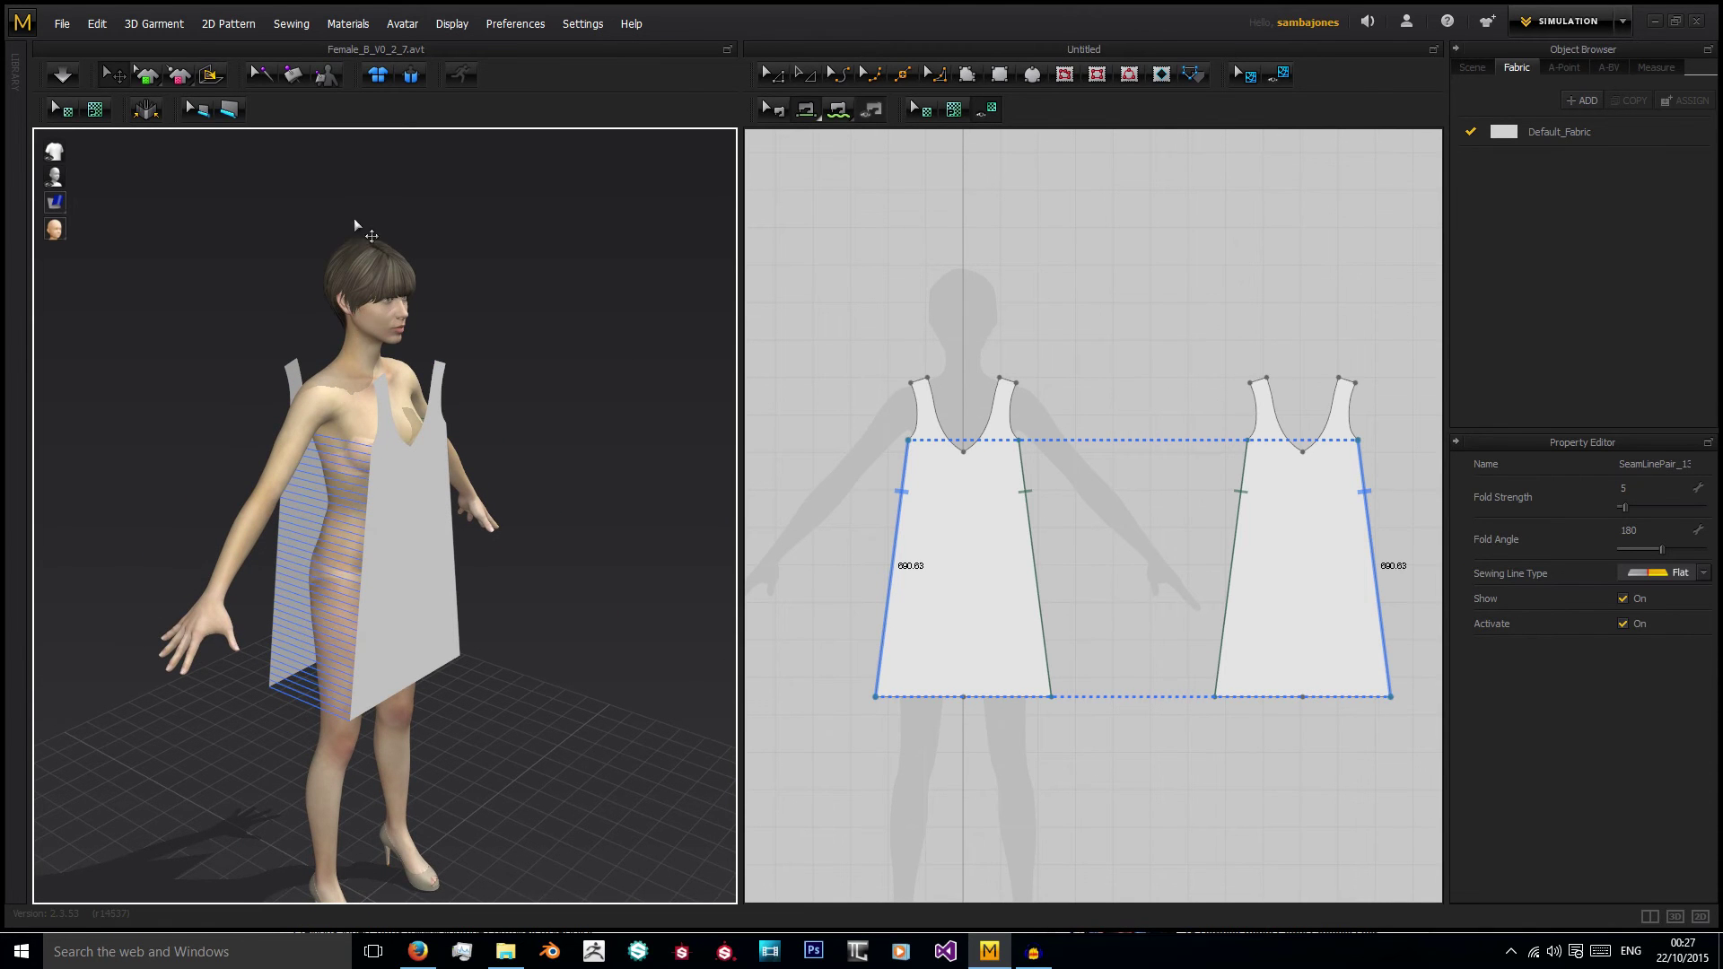
Sew the two front shoulder edges to the corresponding shoulder edges of the back piece.
{"action": "left_click", "coordinate": [925, 378]}
{"action": "left_click", "coordinate": [1340, 377]}
{"action": "left_click", "coordinate": [1261, 377]}
{"action": "left_click", "coordinate": [1003, 382]}
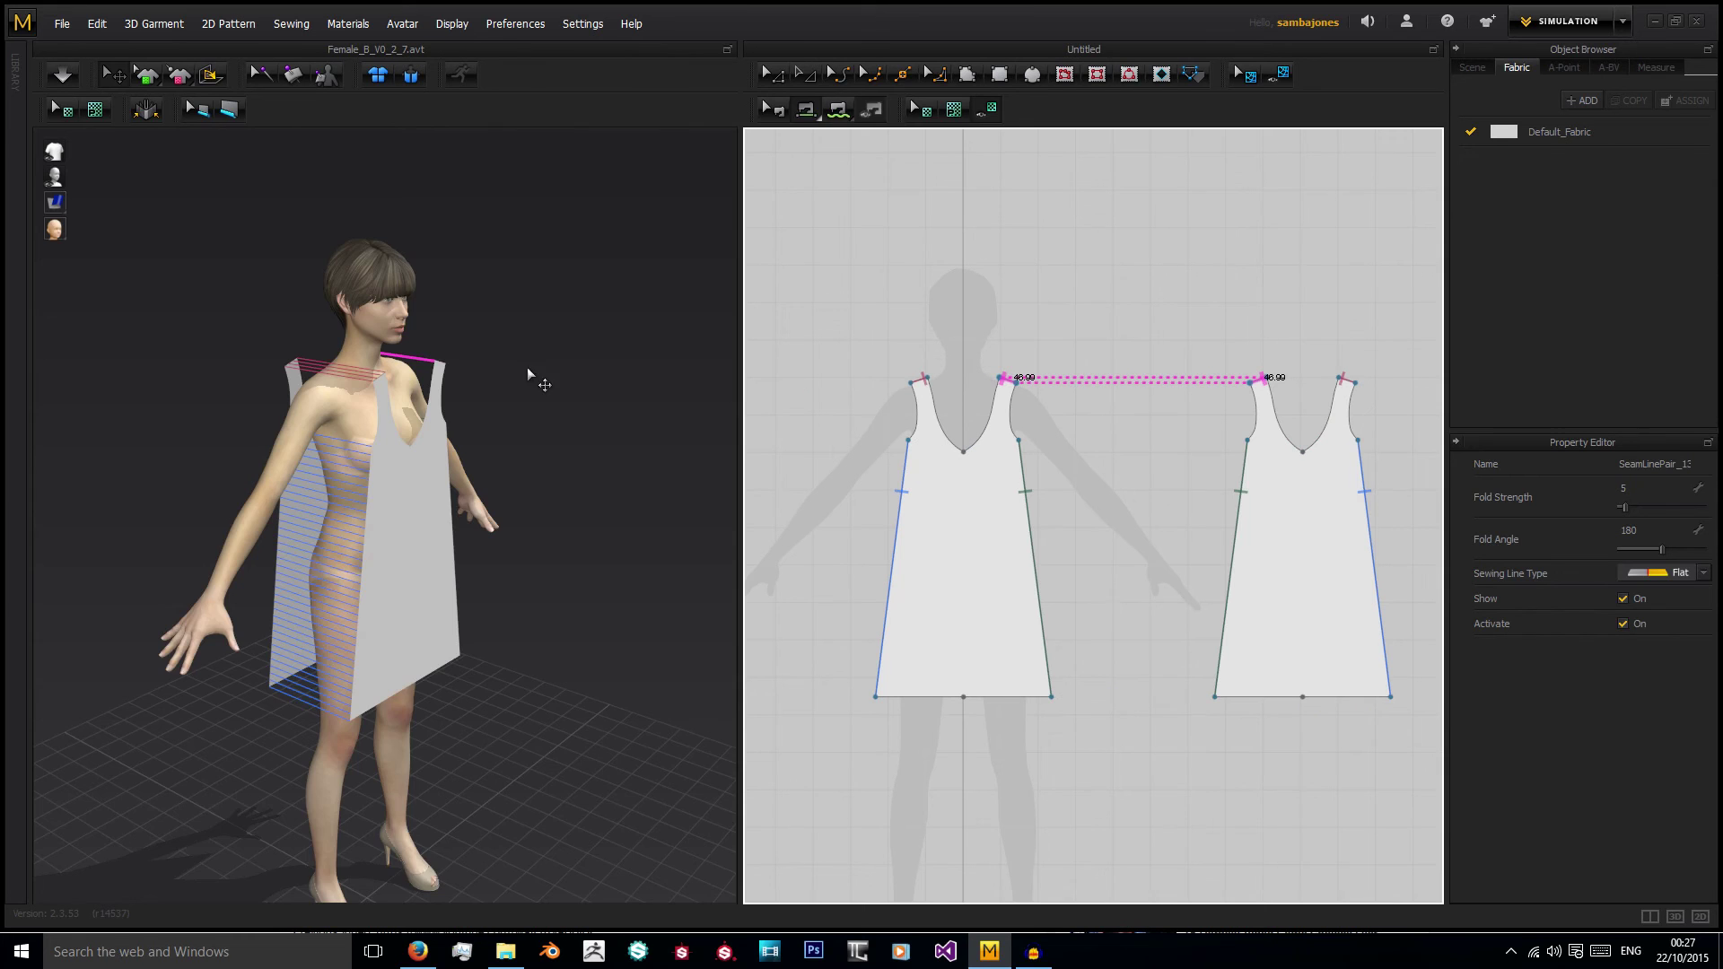
{"action": "left_click", "coordinate": [466, 357]}
{"action": "key", "text": "2"}
{"action": "right_click_drag", "start_coordinate": [281, 206], "coordinate": [416, 201]}
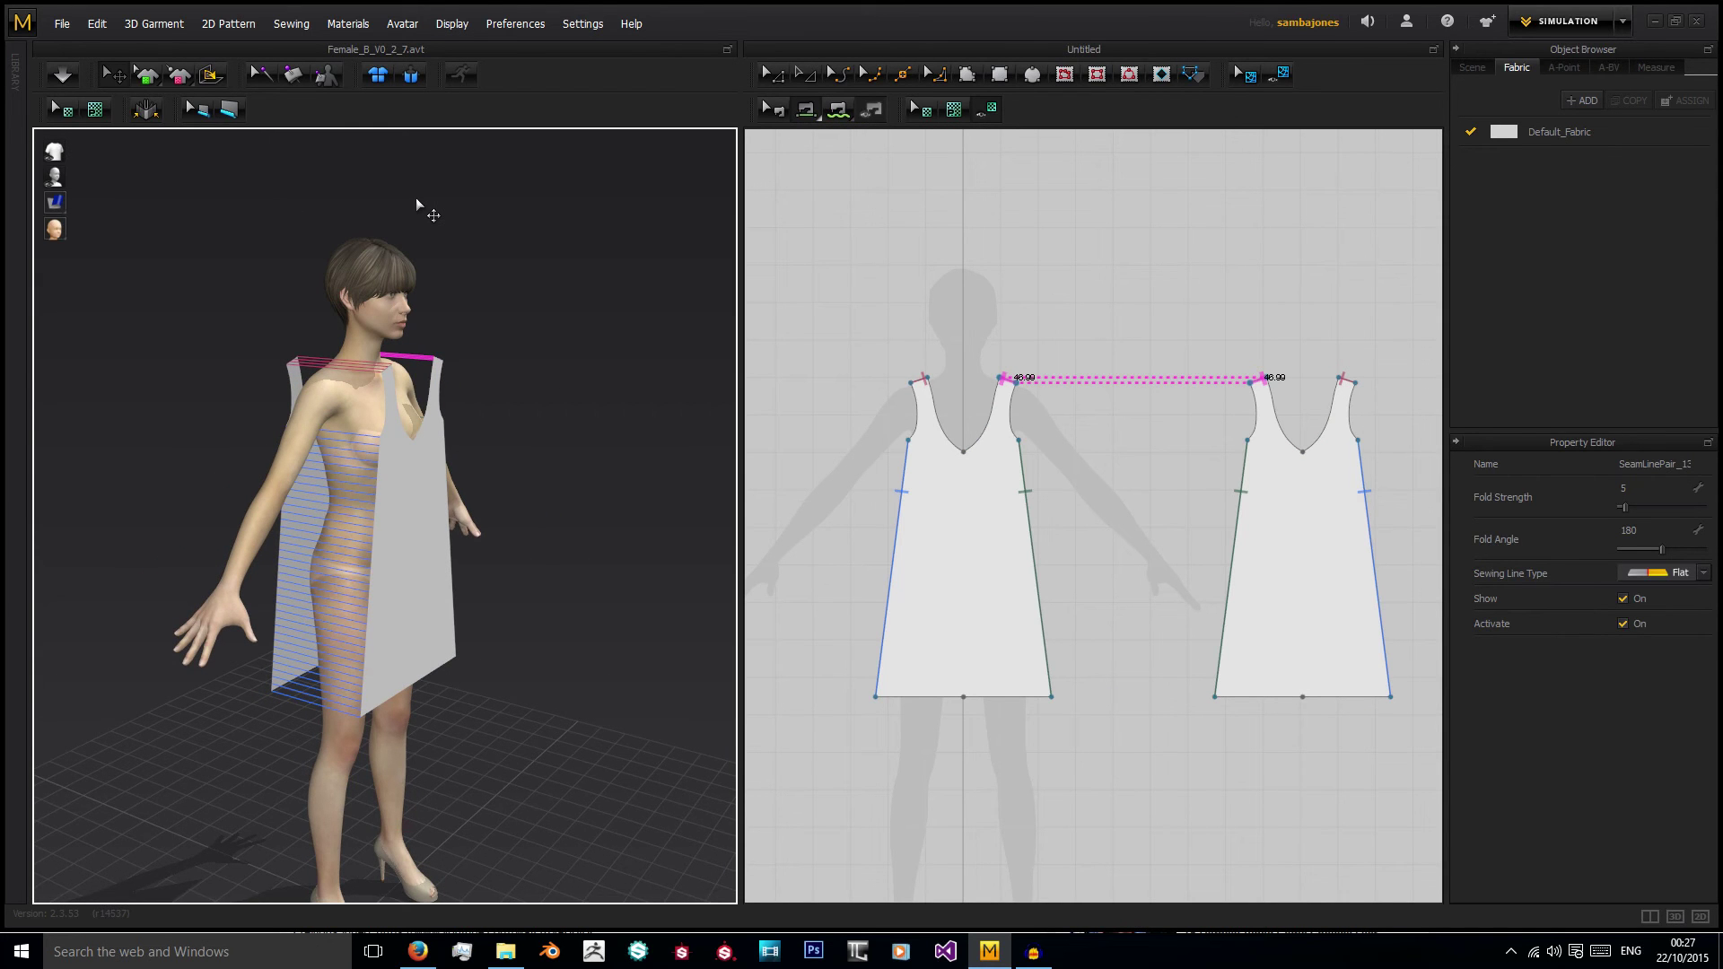
Raise the centre point of the back piece's neckline slightly and convert it to a curve point.
{"action": "left_click", "coordinate": [1202, 387]}
{"action": "right_click_drag", "start_coordinate": [1202, 388], "coordinate": [1001, 391]}
{"action": "left_click", "coordinate": [550, 434]}
{"action": "key", "text": "8"}
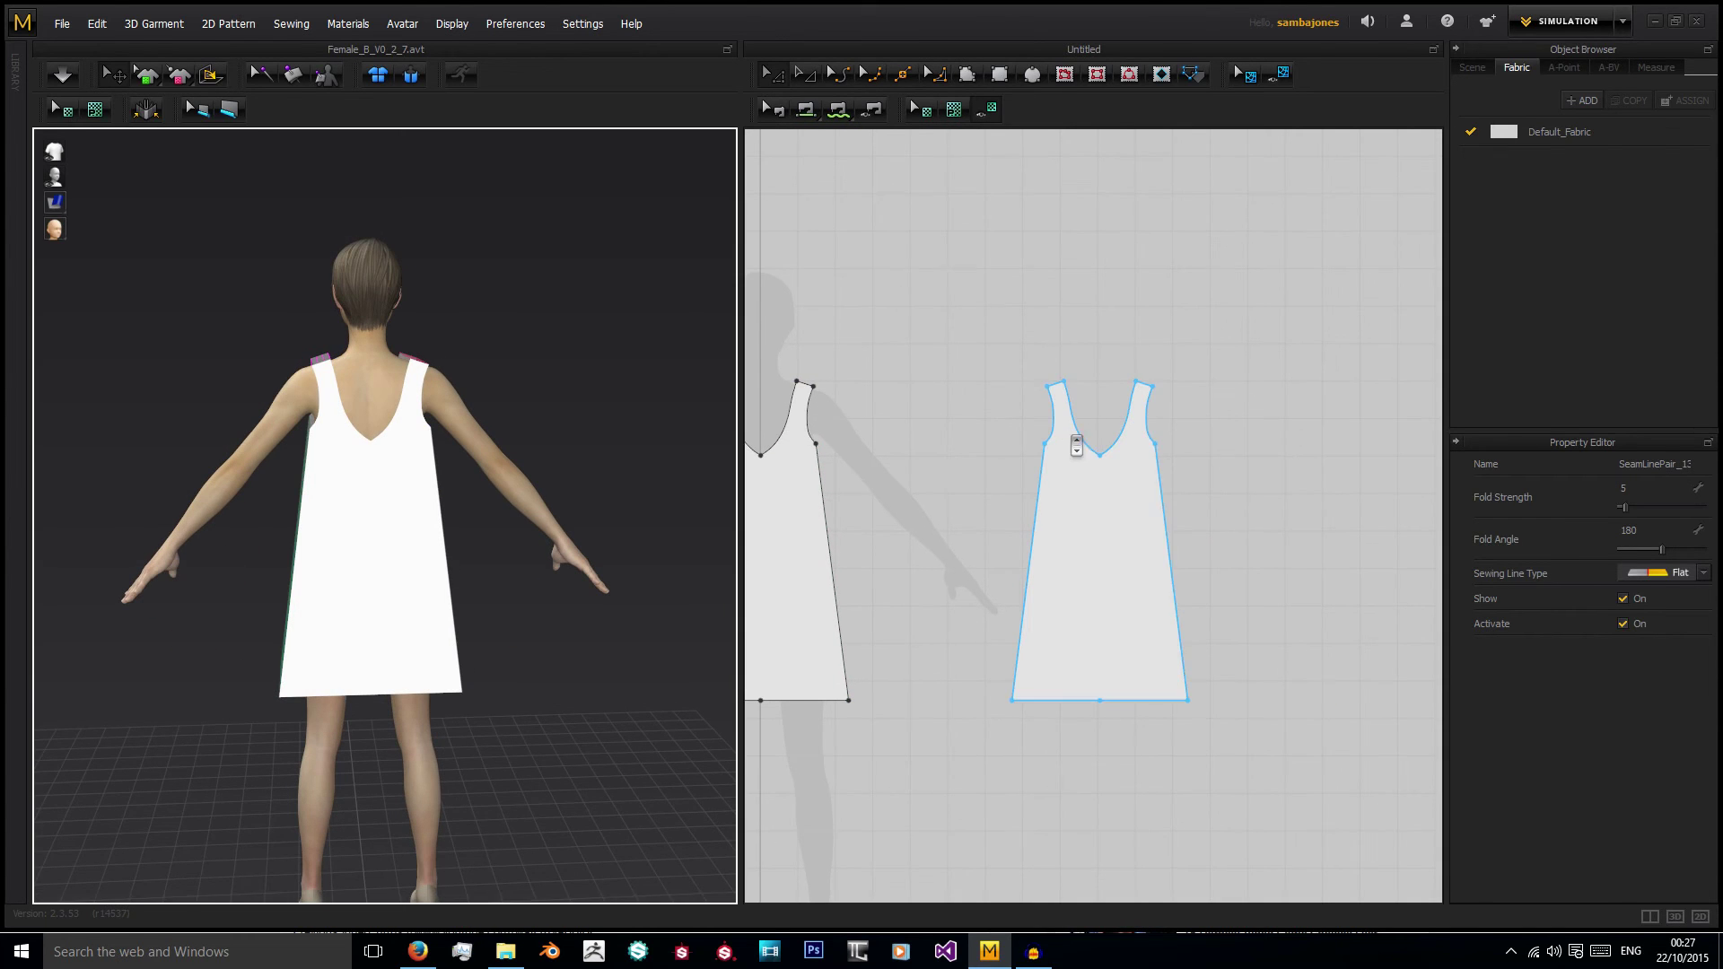
{"action": "scroll", "coordinate": [1077, 442], "scroll_direction": "up", "scroll_amount": 4}
{"action": "left_click_drag", "start_coordinate": [1144, 487], "coordinate": [1140, 444]}
{"action": "right_click", "coordinate": [1140, 442]}
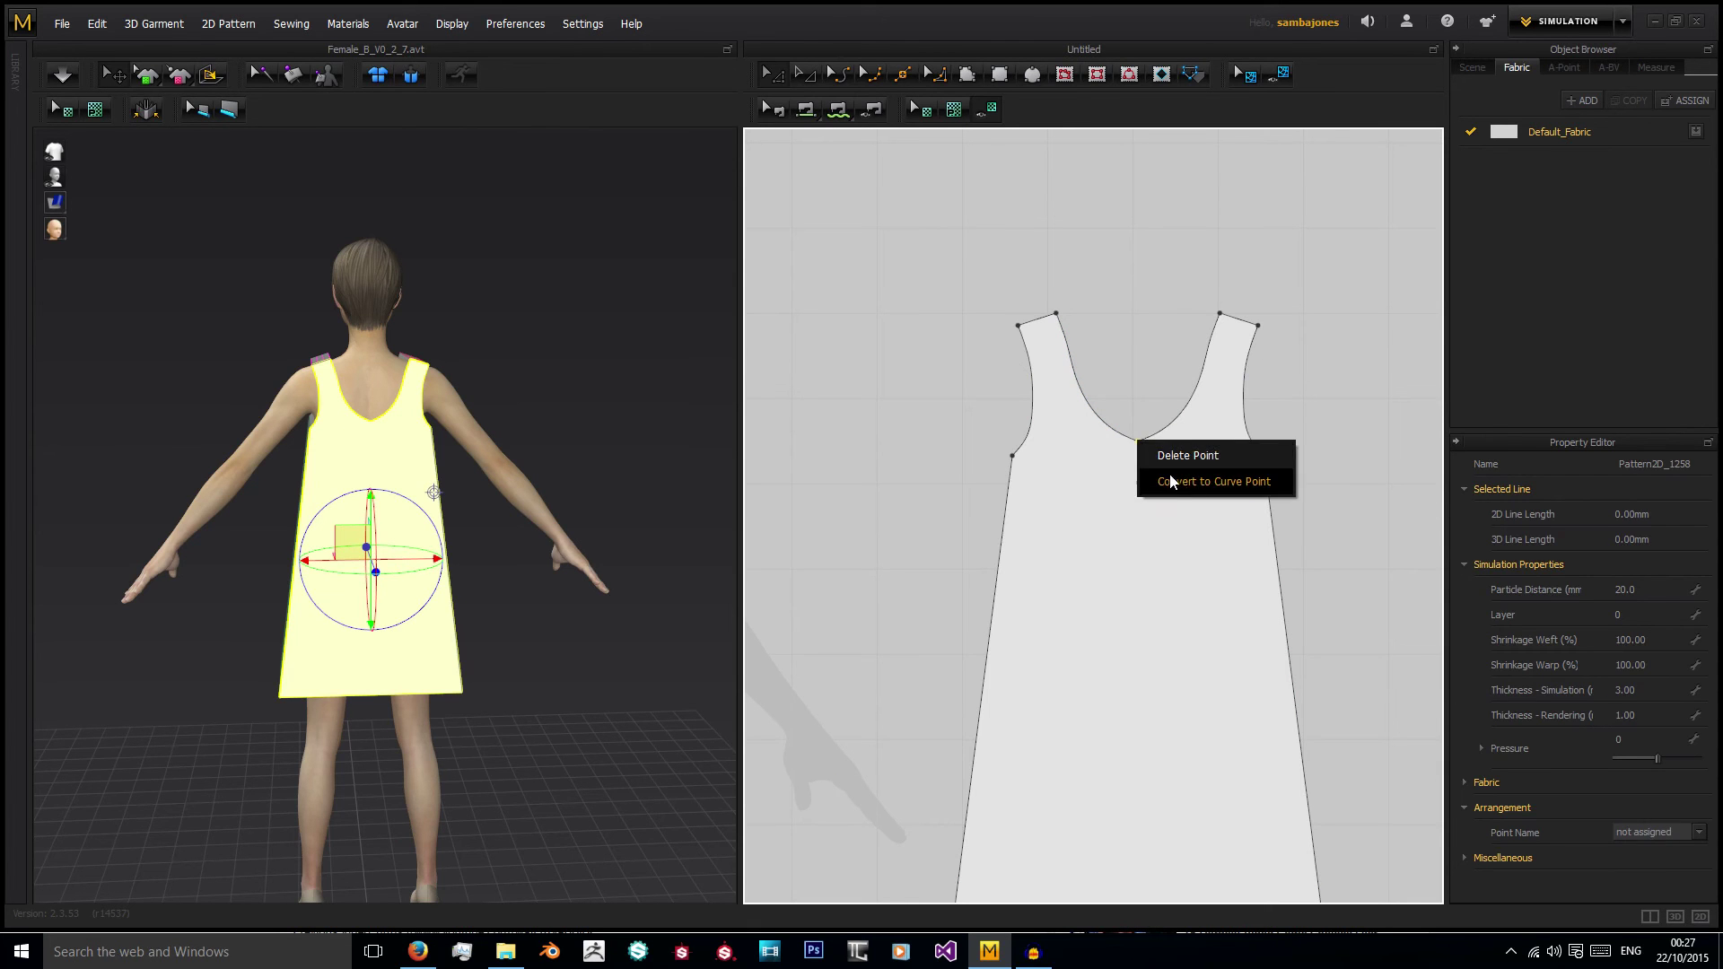
{"action": "left_click", "coordinate": [1160, 481]}
{"action": "left_click", "coordinate": [511, 395]}
{"action": "right_click_drag", "start_coordinate": [508, 373], "coordinate": [185, 404]}
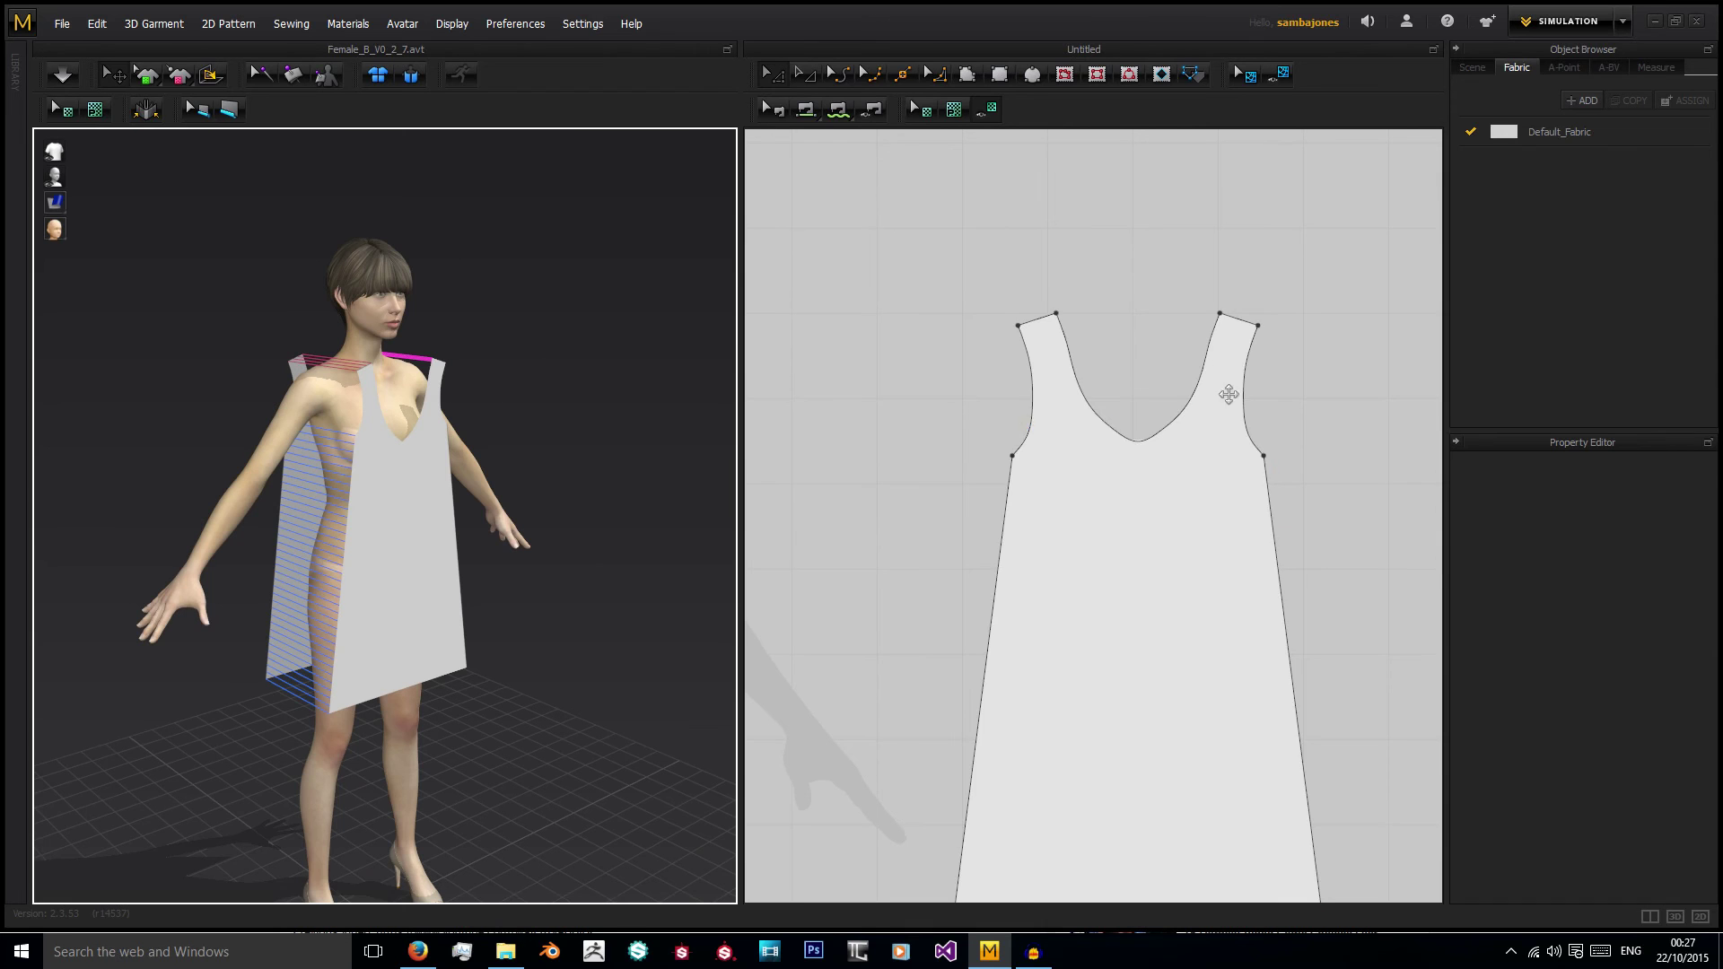
Bend both halves of the back neckline outward into a fuller, rounder curve with the Edit Curvature tool.
{"action": "left_click", "coordinate": [837, 73]}
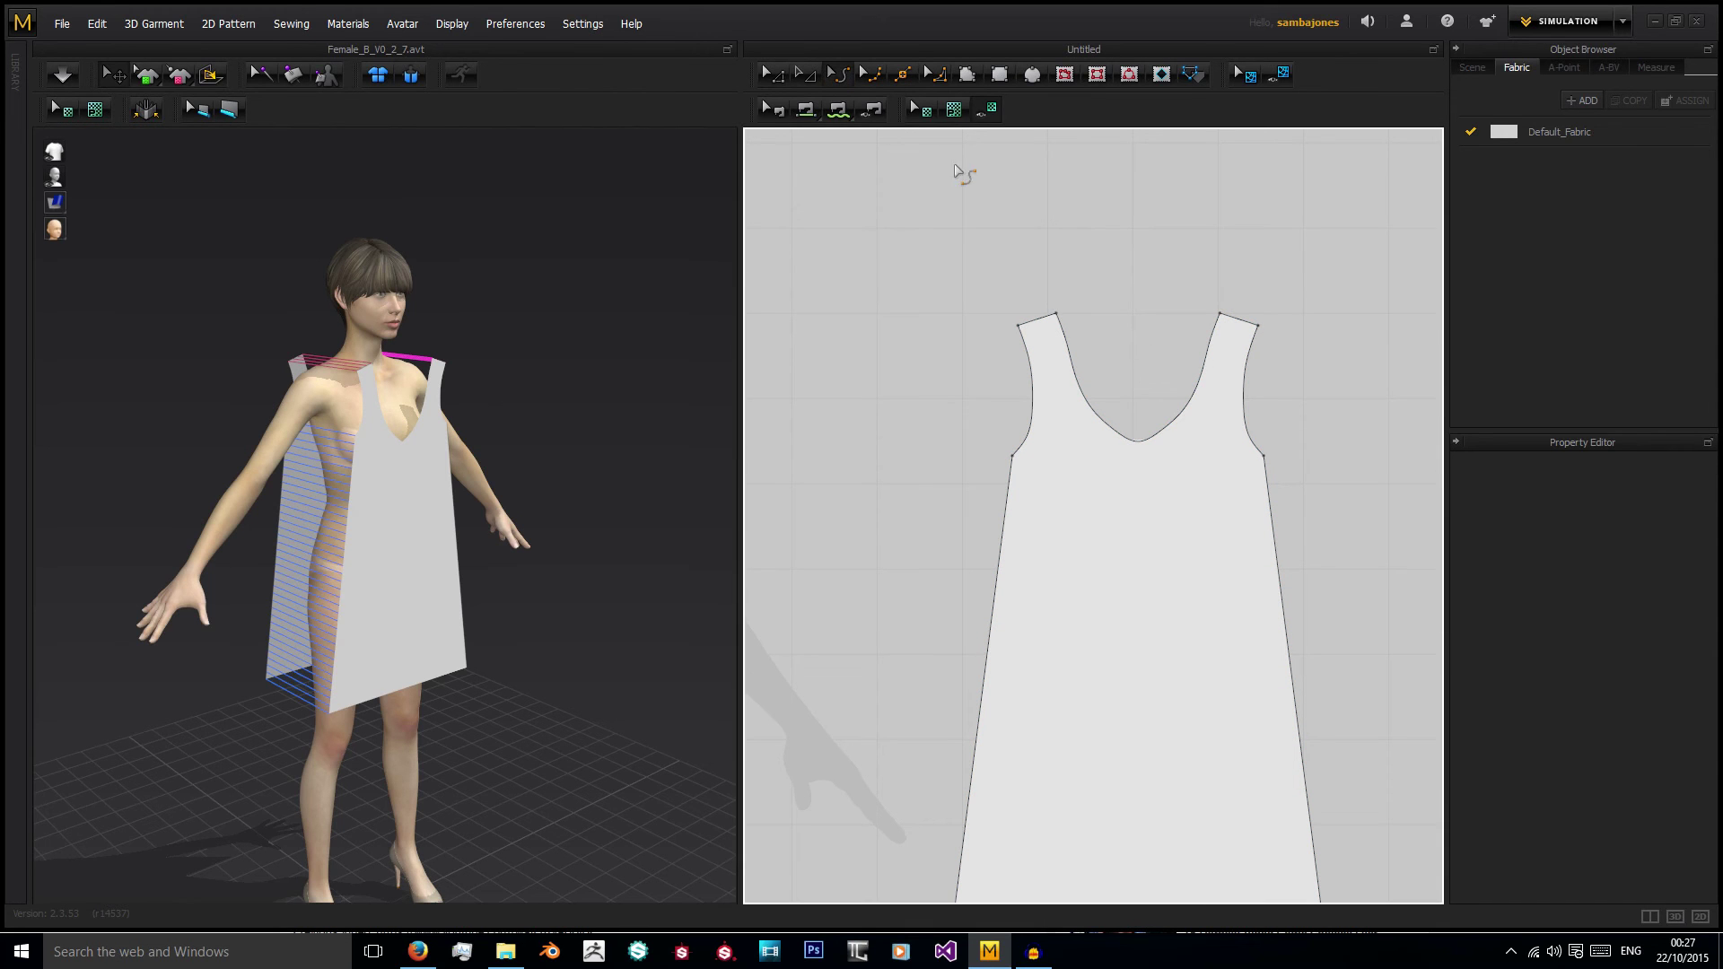
{"action": "left_click", "coordinate": [1183, 432]}
{"action": "left_click", "coordinate": [1184, 438]}
{"action": "left_click", "coordinate": [1185, 435]}
{"action": "left_click", "coordinate": [1092, 409]}
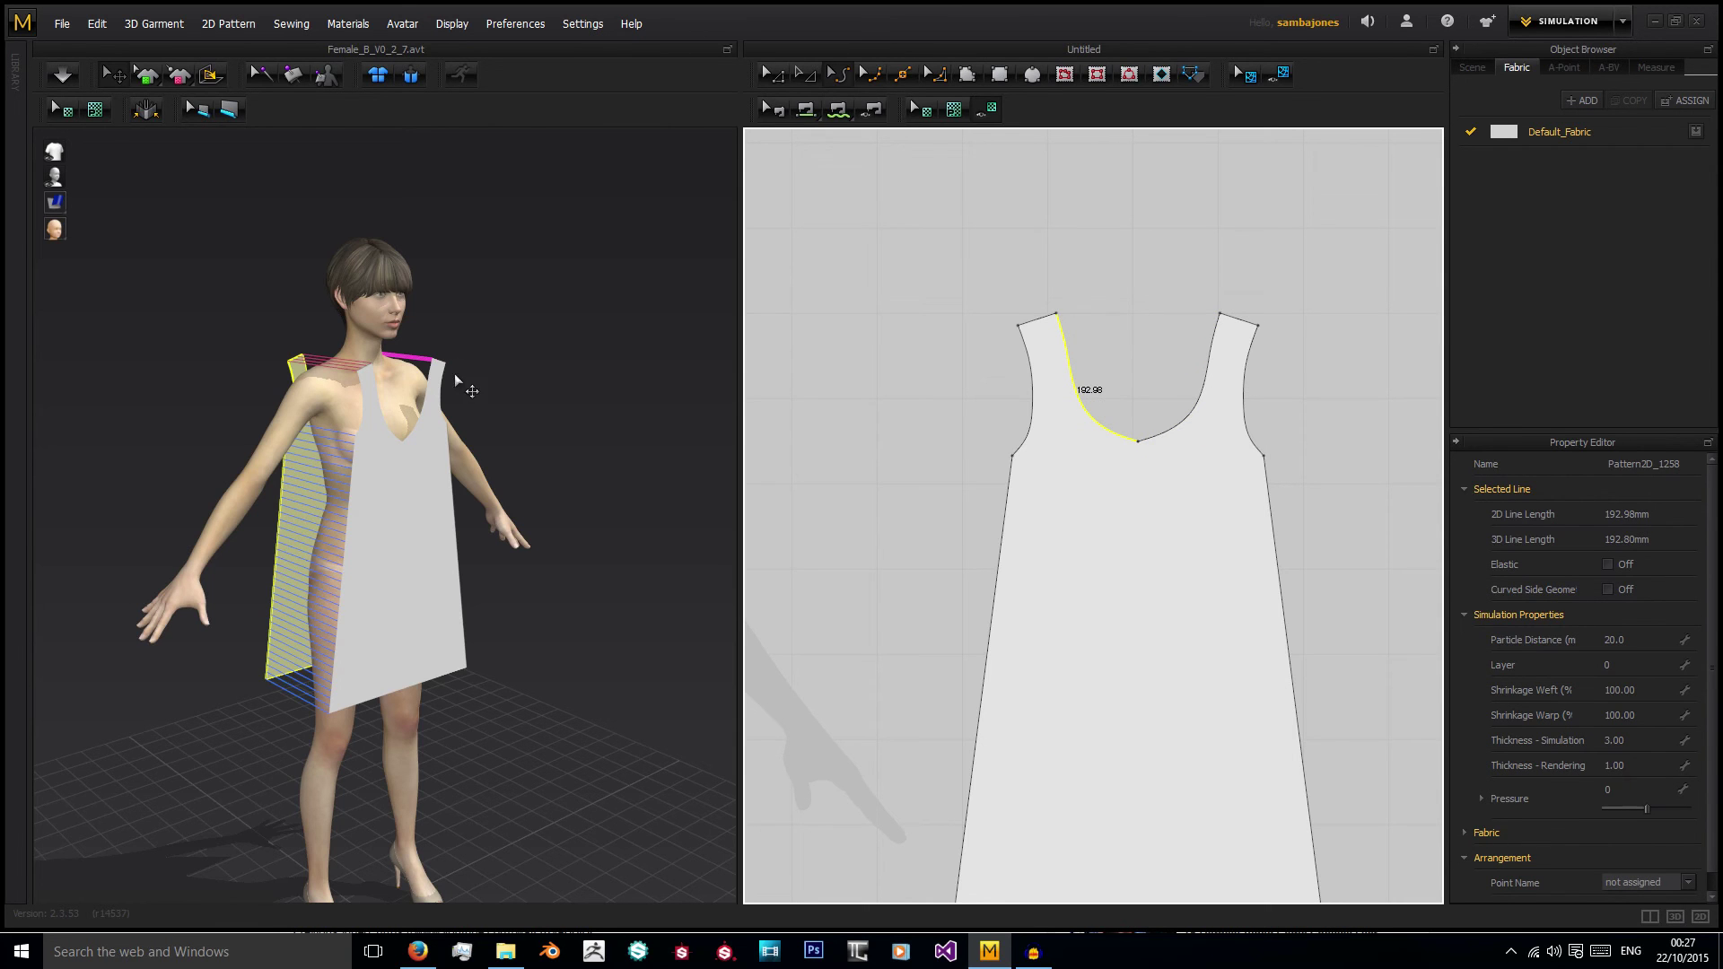
{"action": "right_click_drag", "start_coordinate": [483, 386], "coordinate": [704, 365]}
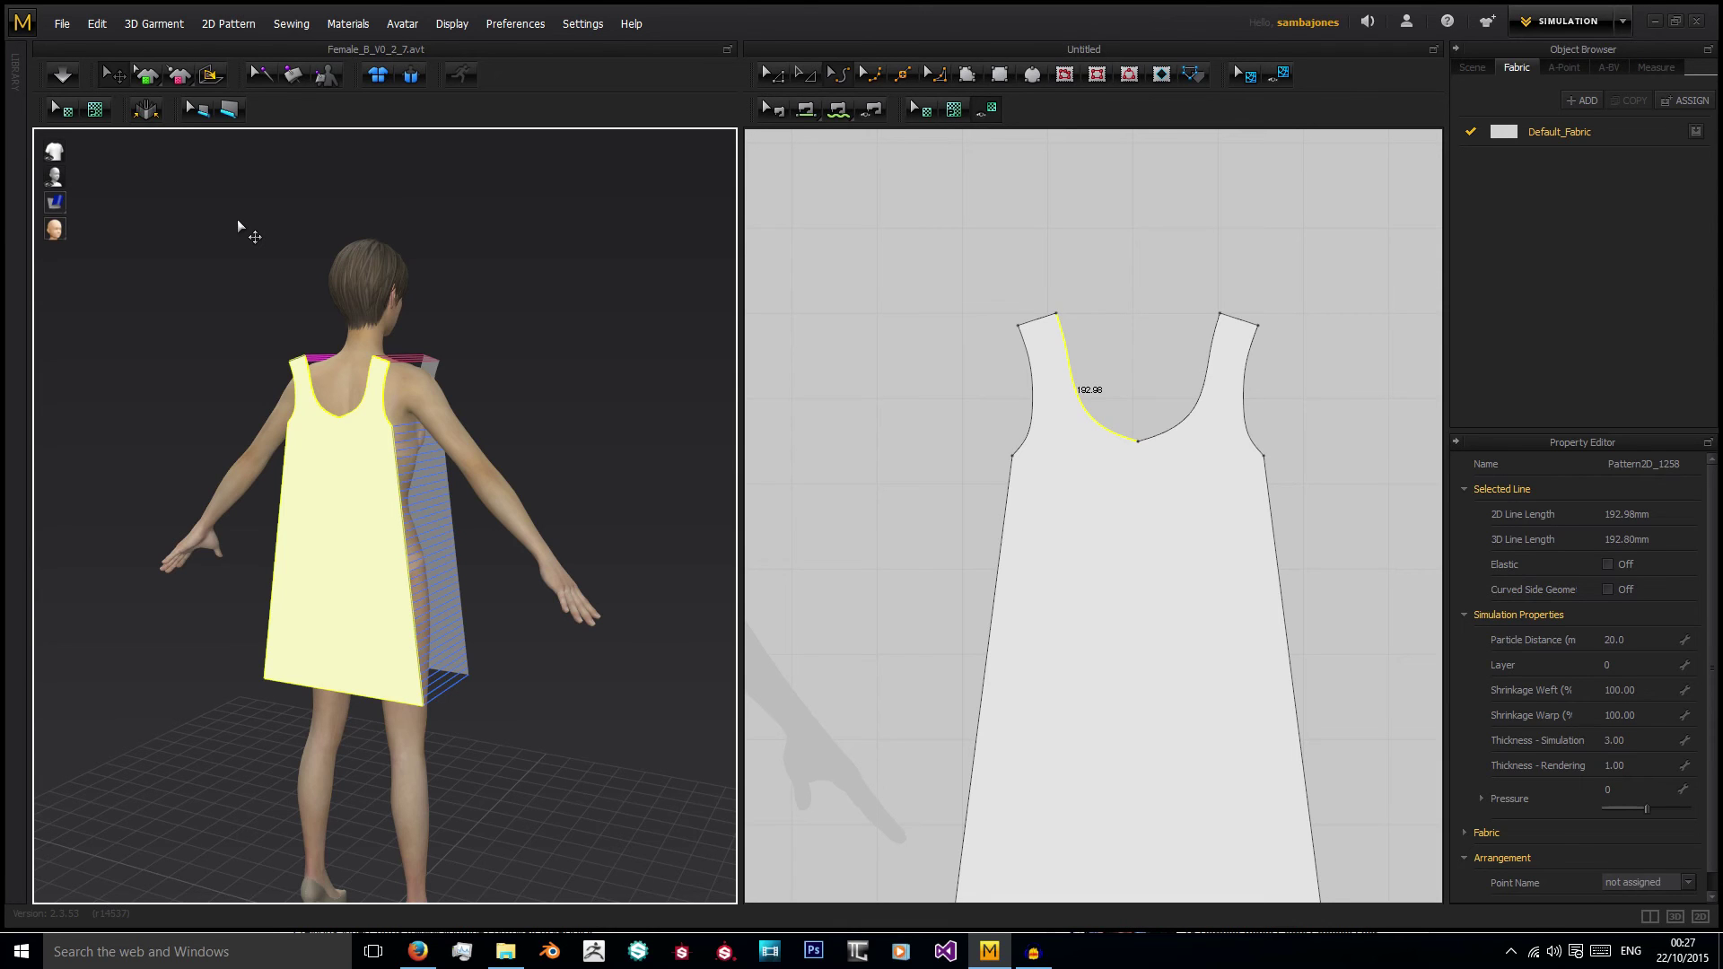
Run the simulation to drape the sewn dress on the avatar and inspect it from the front.
{"action": "left_click", "coordinate": [68, 85]}
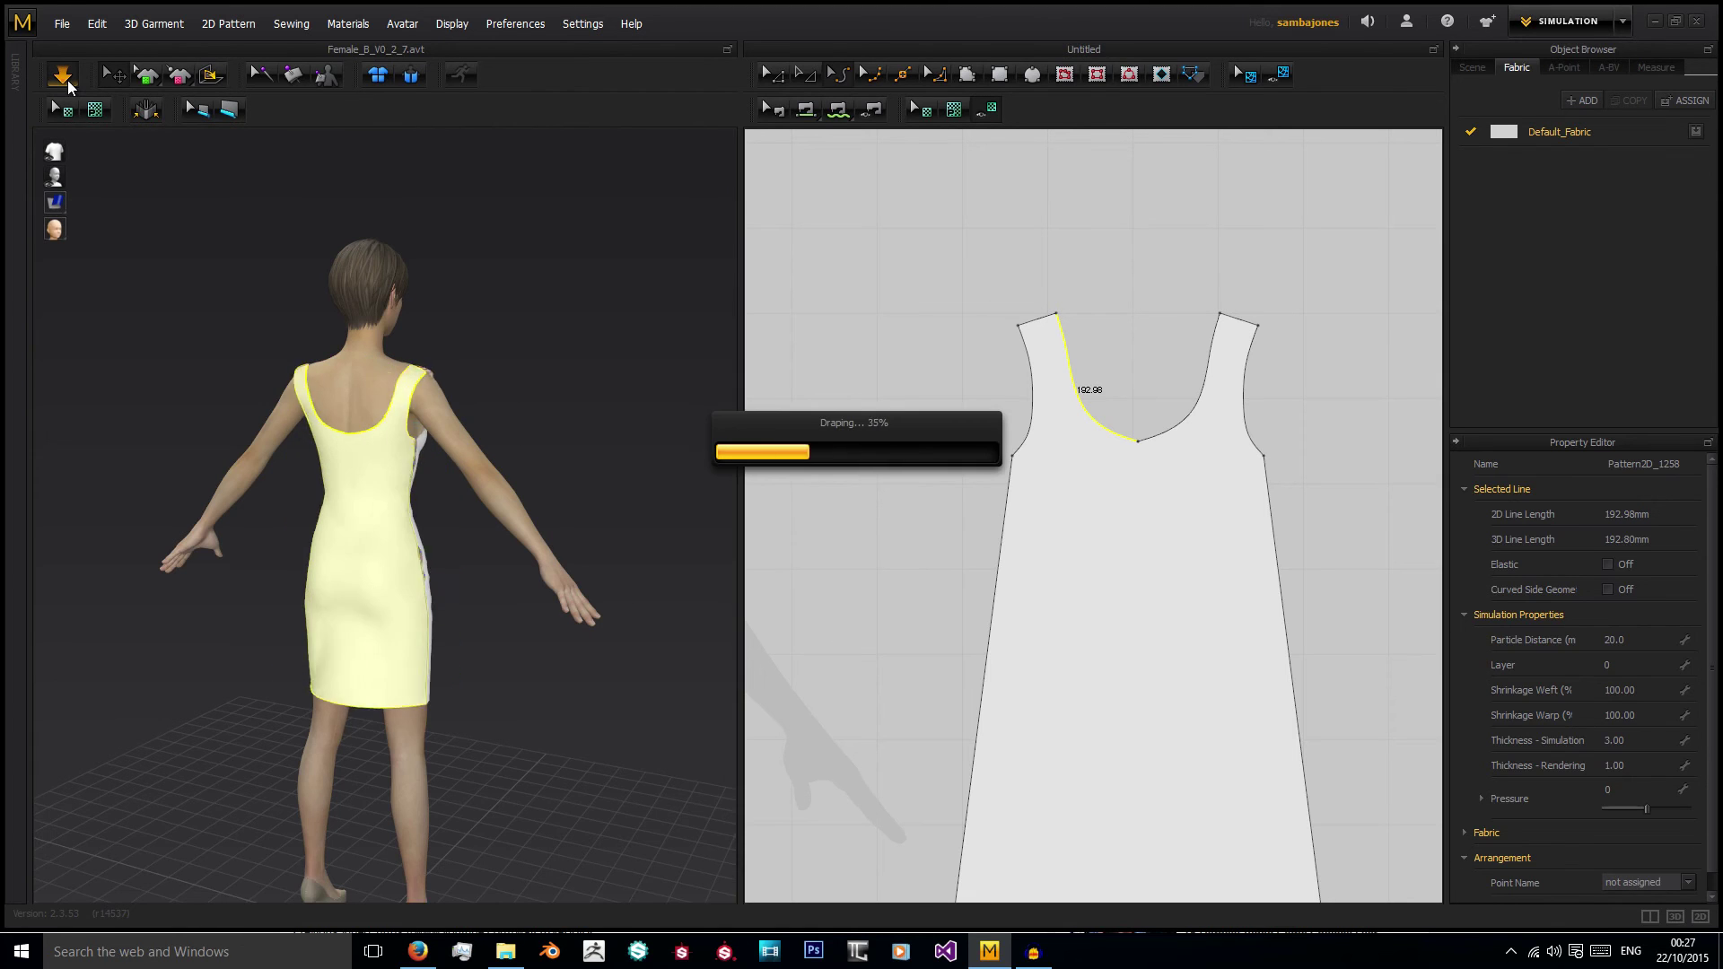
{"action": "right_click_drag", "start_coordinate": [503, 328], "coordinate": [61, 334]}
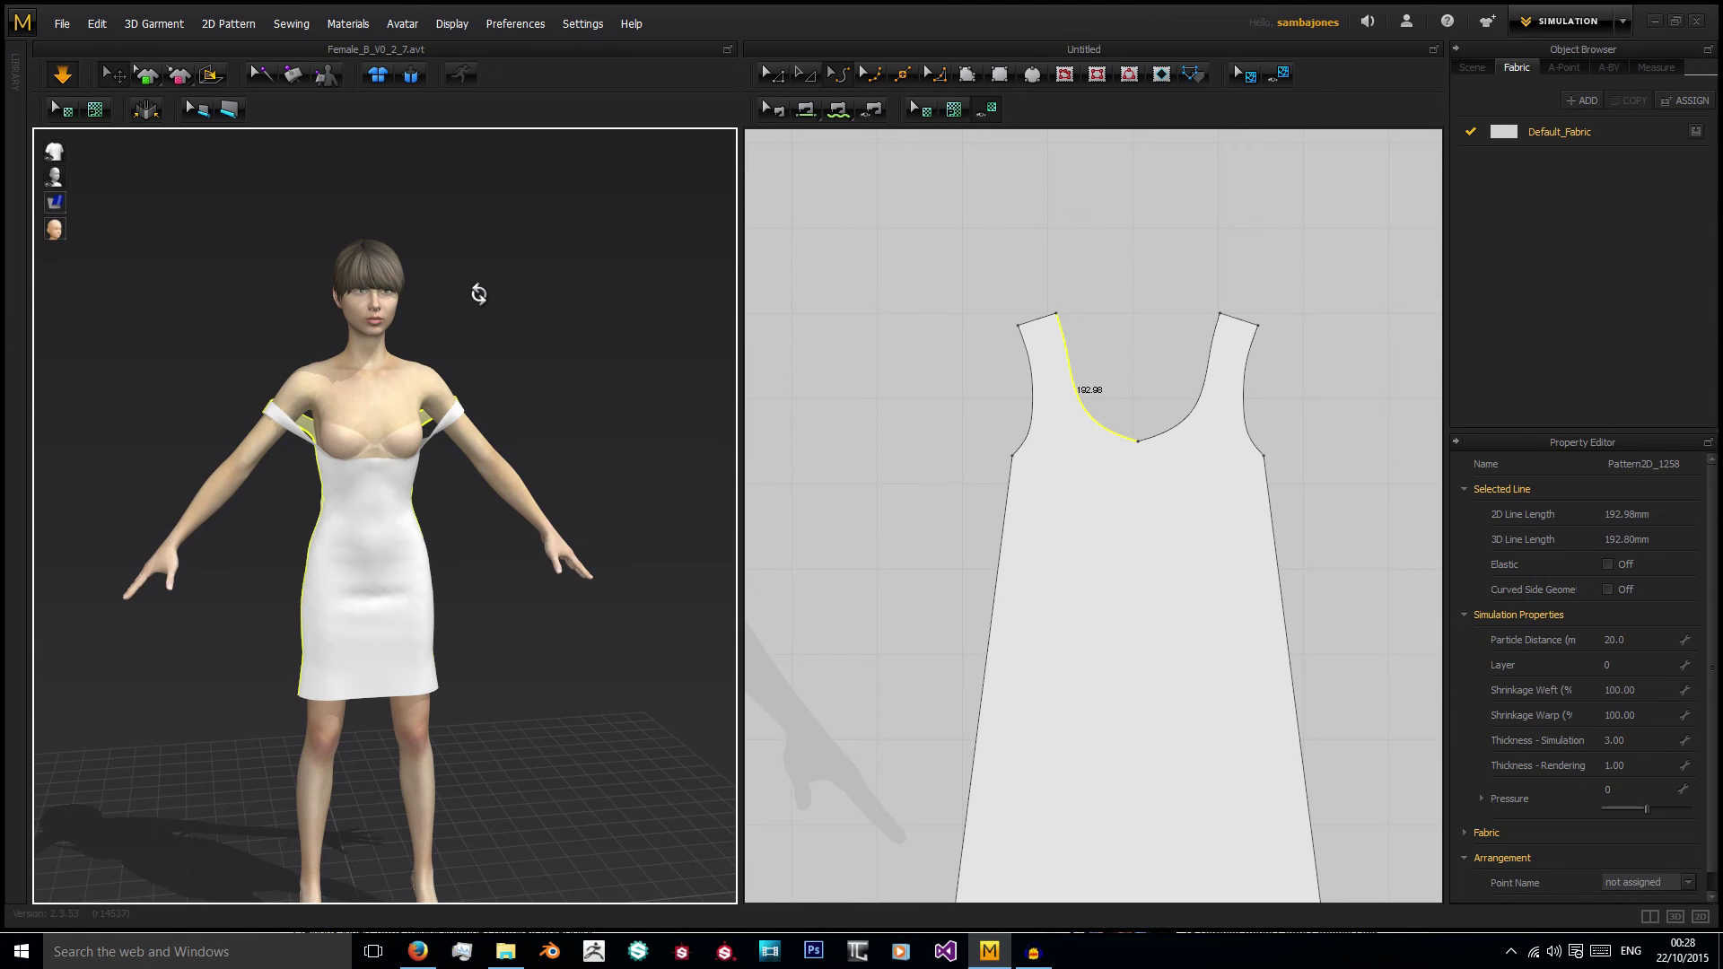
{"action": "right_click_drag", "start_coordinate": [478, 294], "coordinate": [462, 516]}
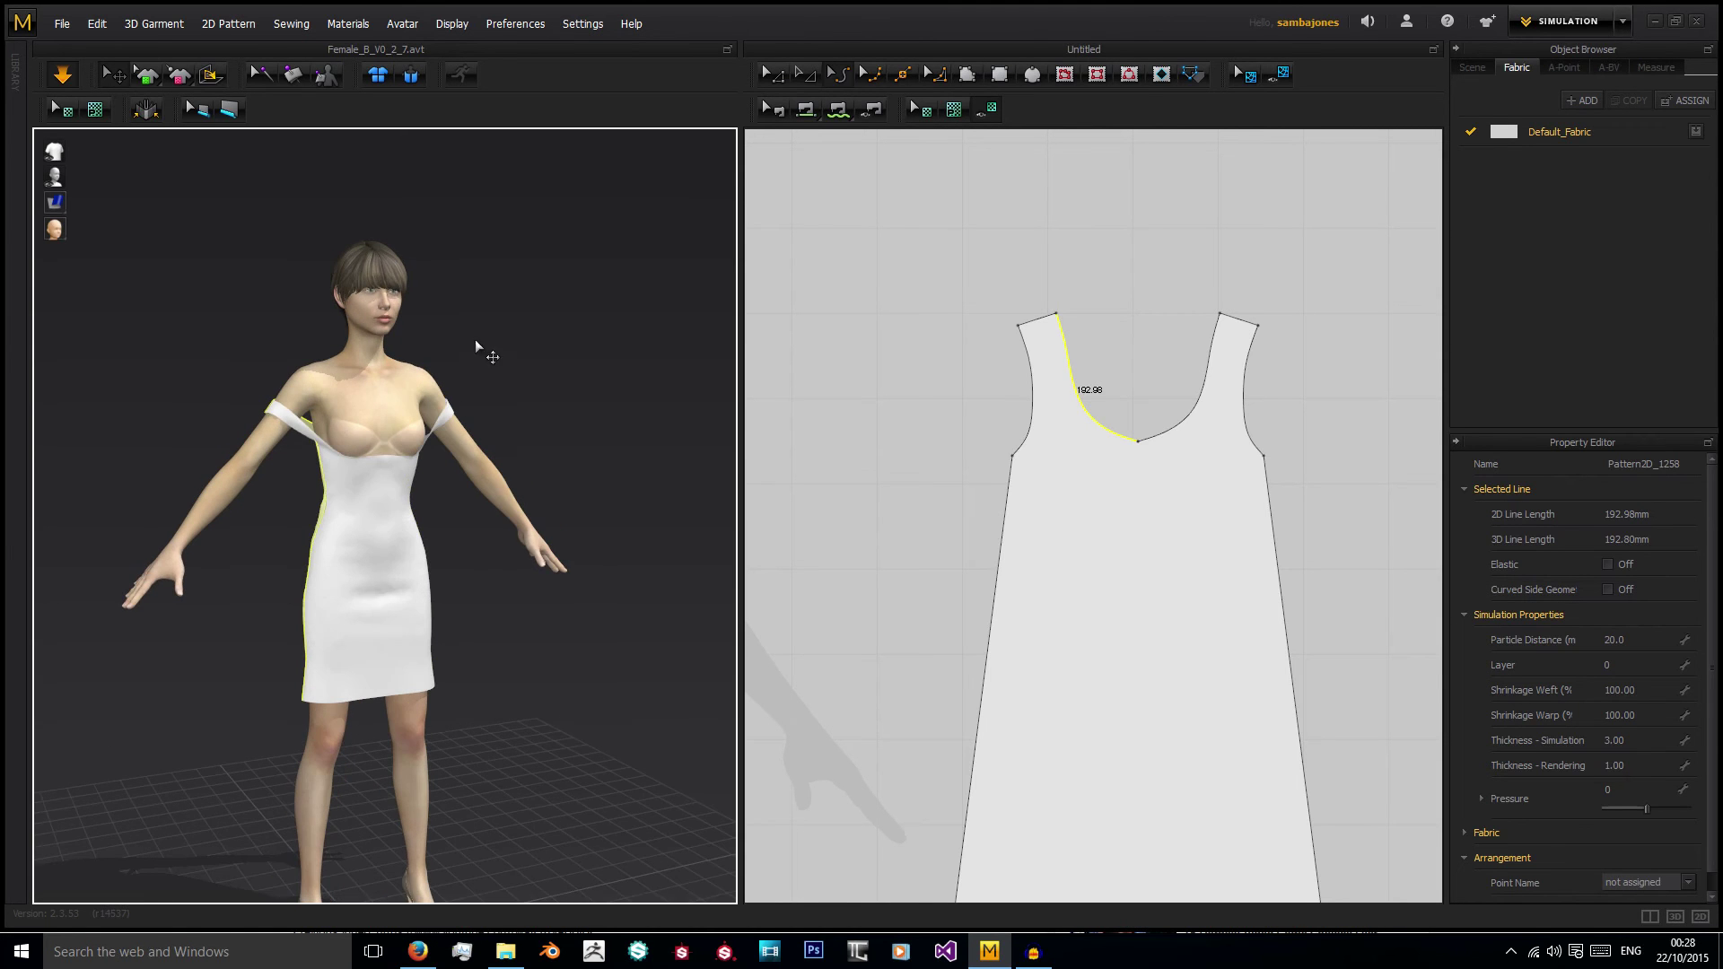
Undo the last drape so the front and back pieces return to their flat placement around the avatar.
{"action": "right_click_drag", "start_coordinate": [447, 452], "coordinate": [476, 477]}
{"action": "right_click_drag", "start_coordinate": [646, 470], "coordinate": [293, 465]}
{"action": "right_click_drag", "start_coordinate": [567, 395], "coordinate": [391, 382]}
{"action": "right_click_drag", "start_coordinate": [621, 471], "coordinate": [522, 428]}
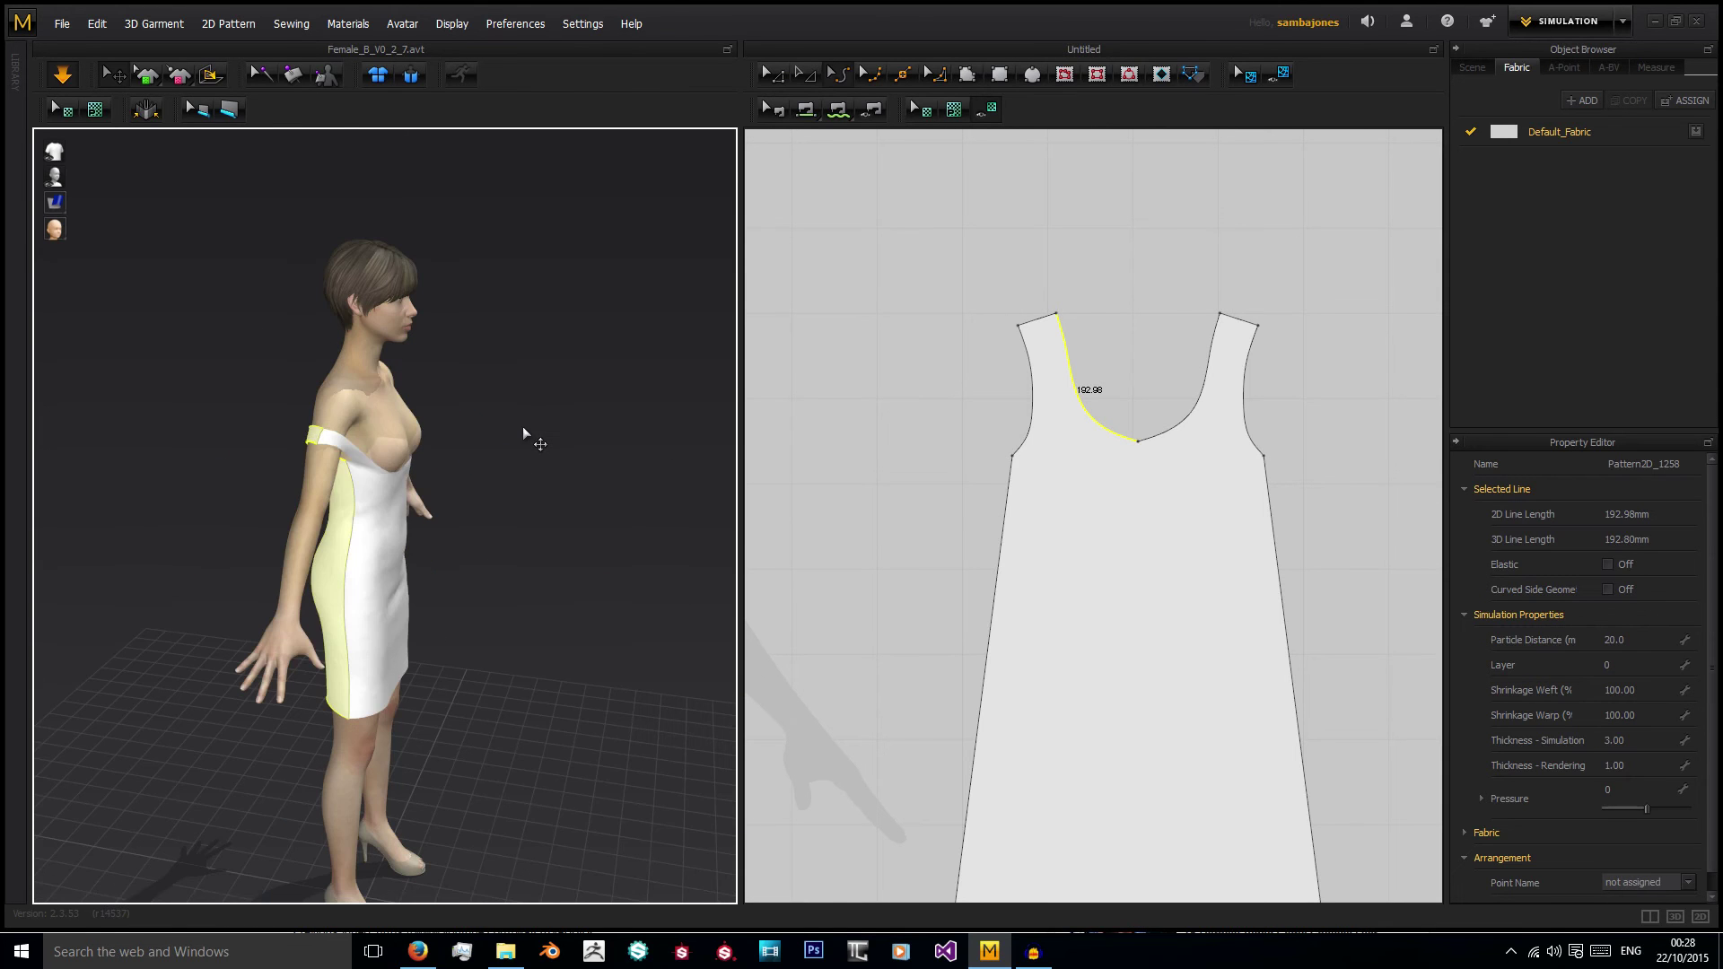
{"action": "key", "text": "ctrl+z"}
Raise the front and back pieces slightly on the avatar and run the simulation again.
{"action": "left_click", "coordinate": [435, 453]}
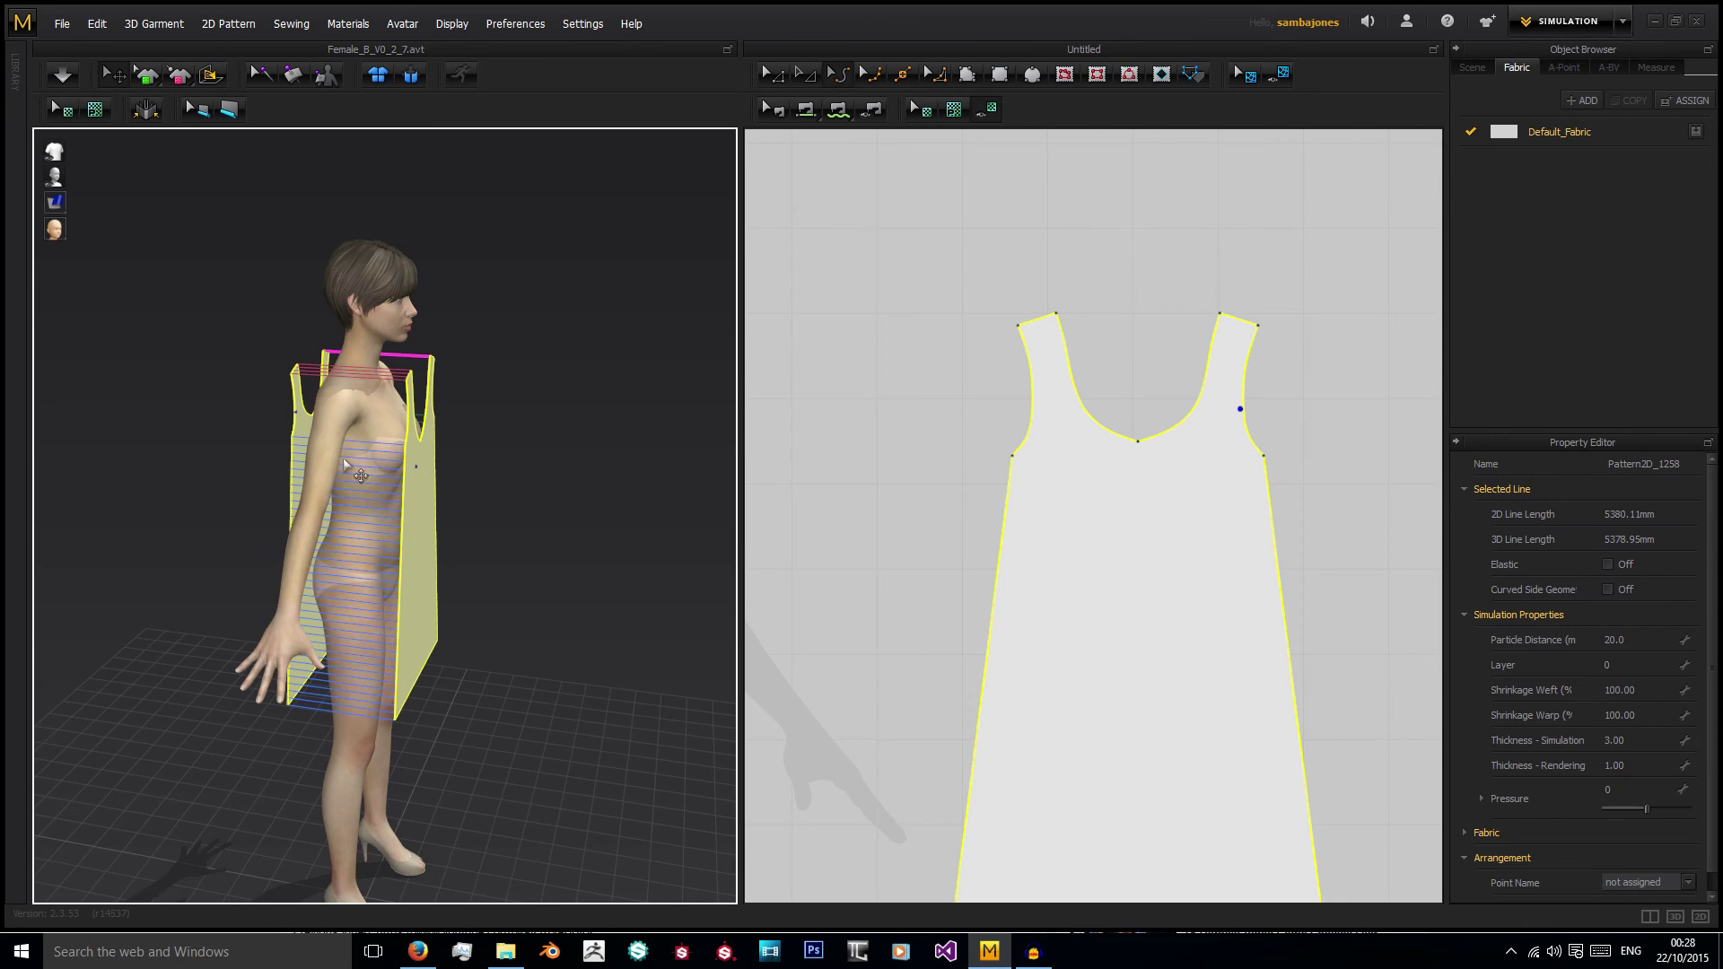
{"action": "left_click", "coordinate": [422, 494]}
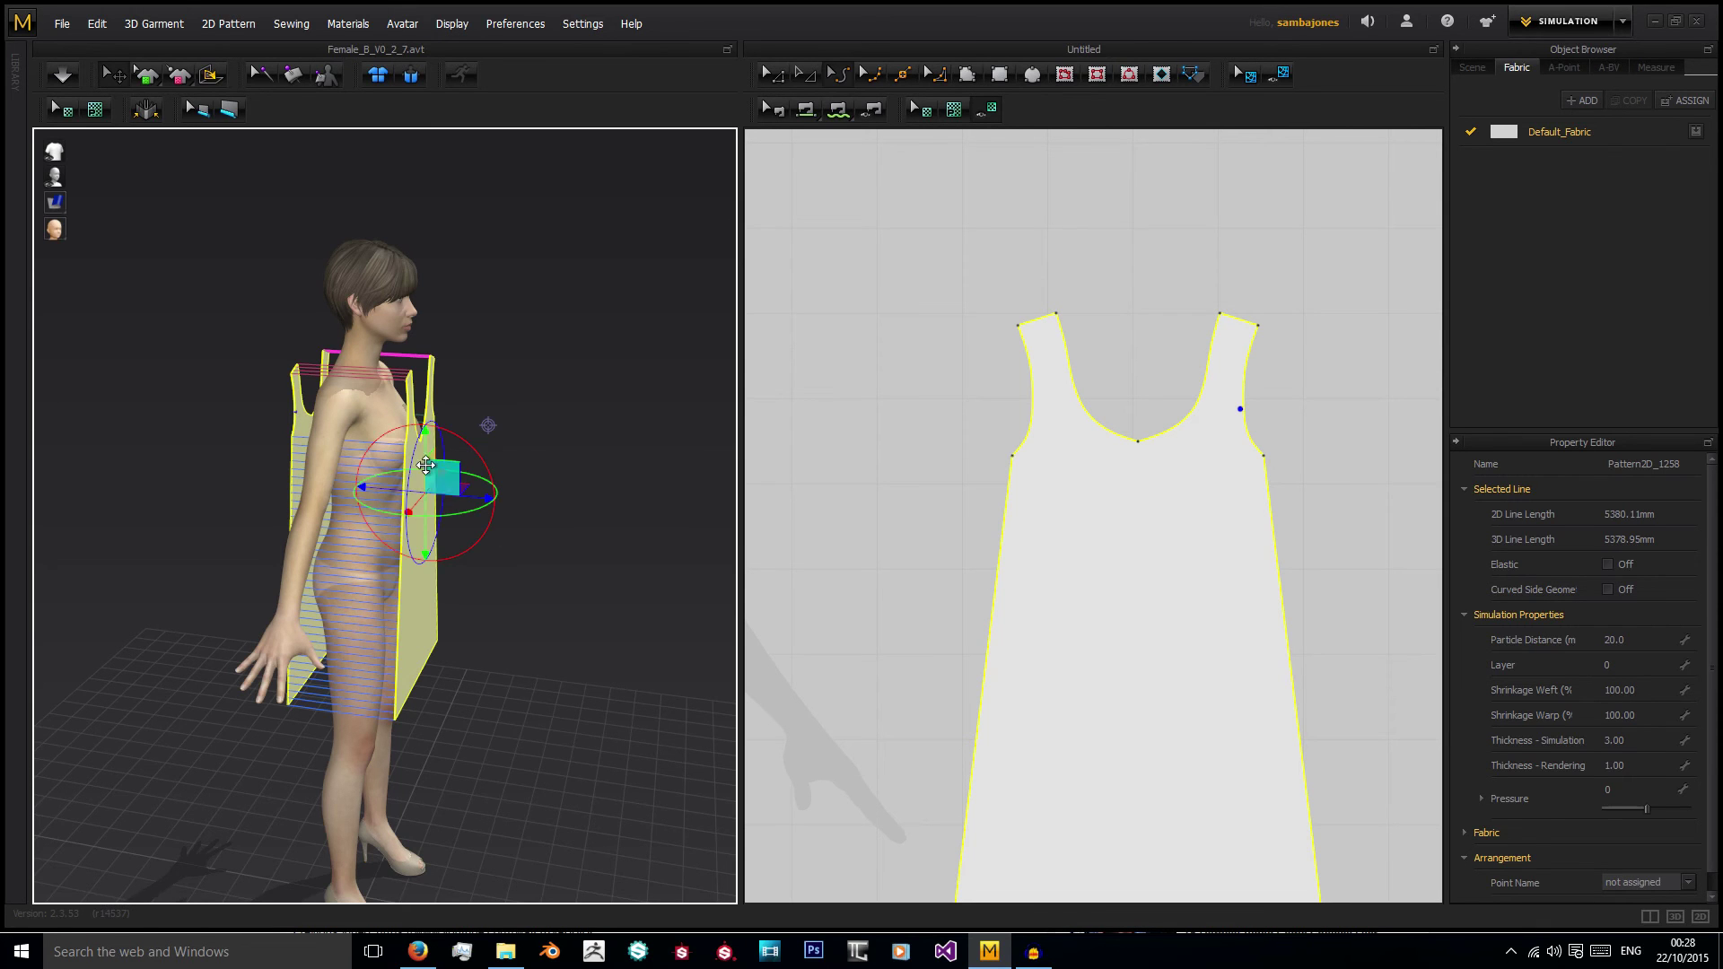
{"action": "left_click_drag", "start_coordinate": [425, 453], "coordinate": [426, 435]}
{"action": "left_click", "coordinate": [62, 73]}
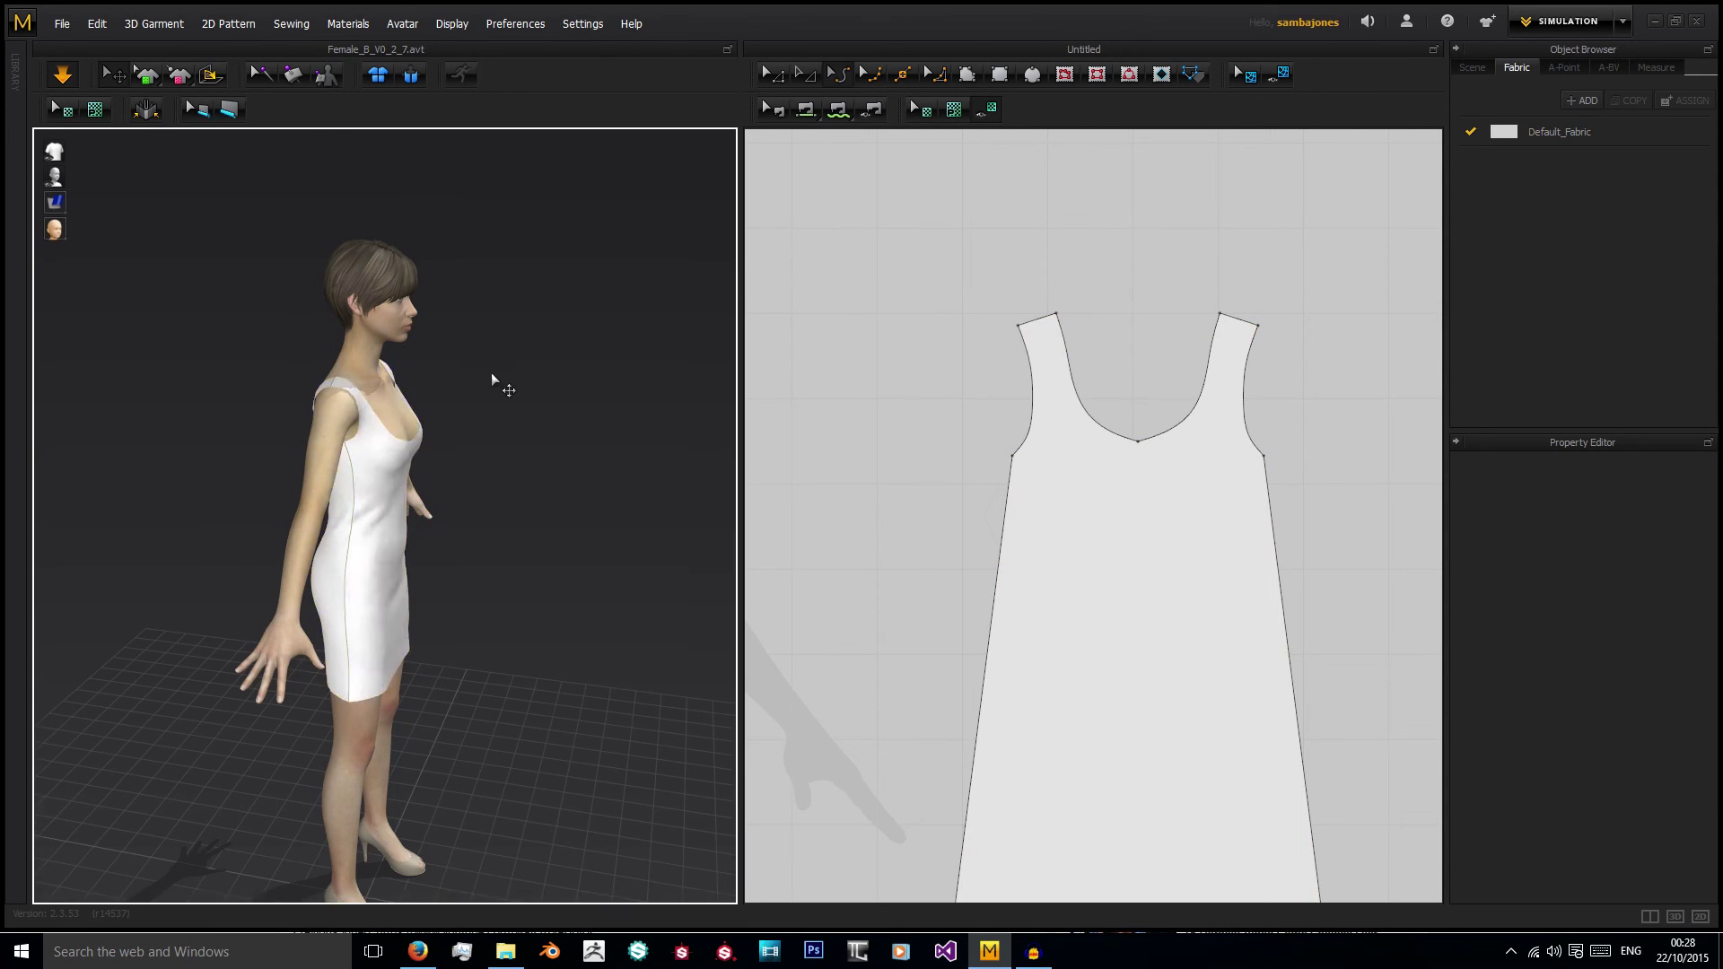
Tug the strap on the avatar's right shoulder to settle it and examine the draped dress from several angles.
{"action": "key", "text": "2"}
{"action": "scroll", "coordinate": [293, 385], "scroll_direction": "up", "scroll_amount": 3}
{"action": "scroll", "coordinate": [293, 388], "scroll_direction": "down", "scroll_amount": 2}
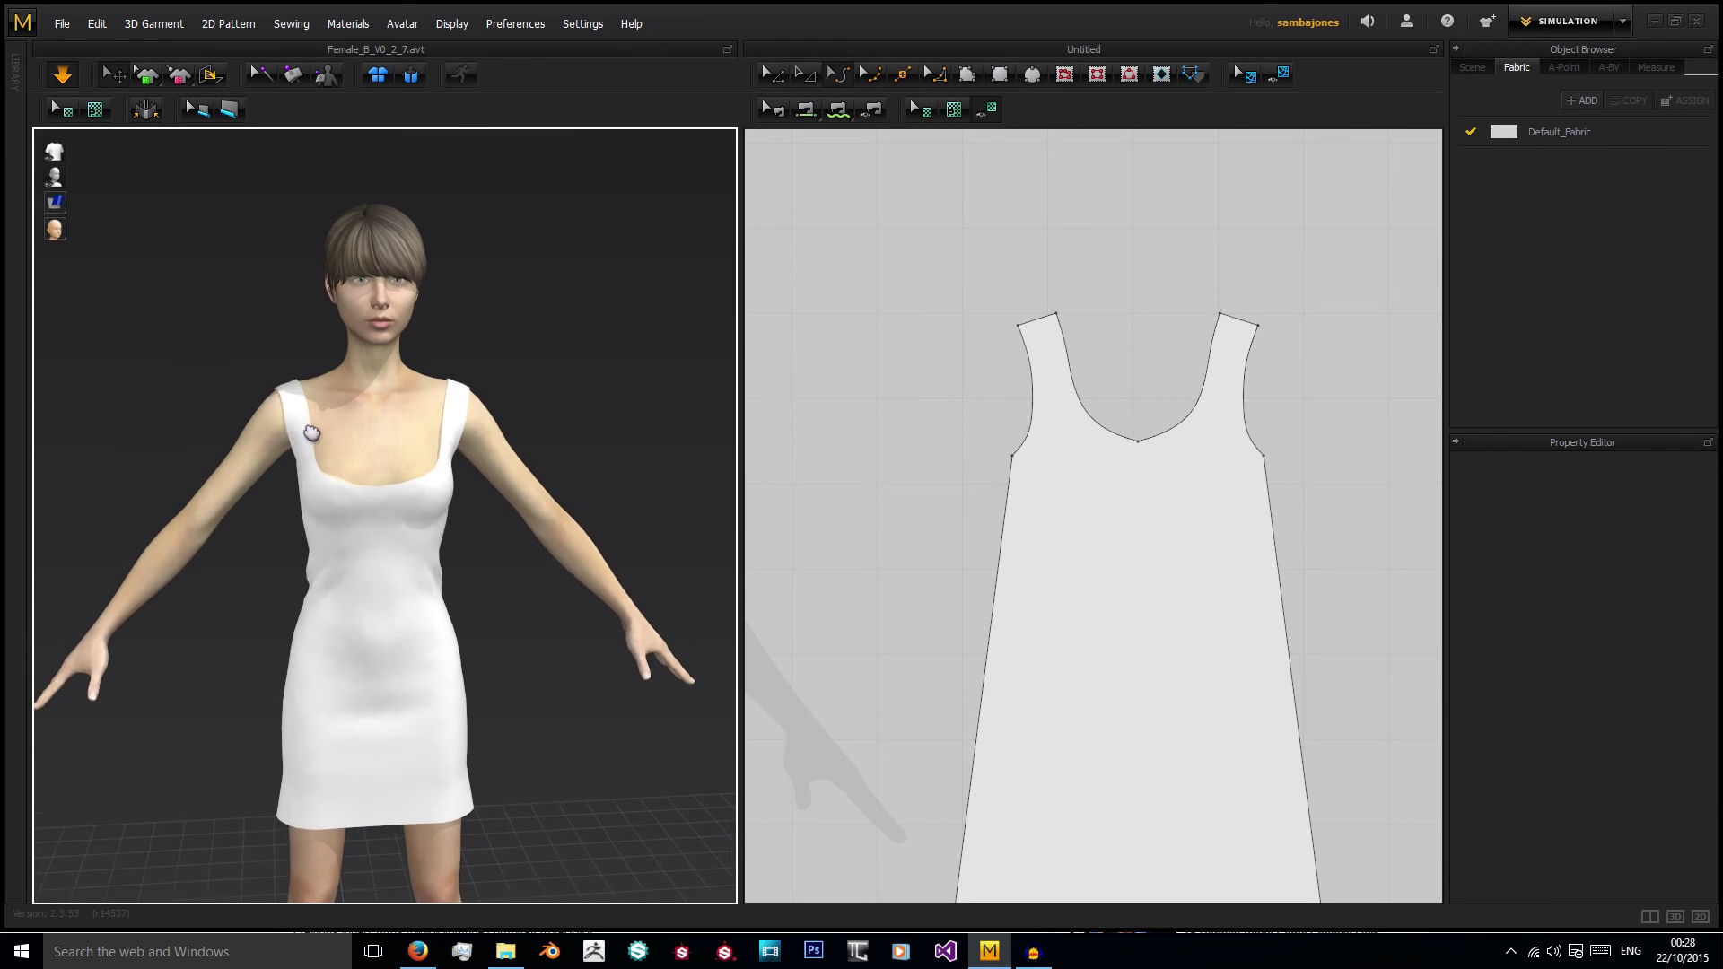
{"action": "left_click", "coordinate": [303, 390]}
{"action": "left_click", "coordinate": [312, 359]}
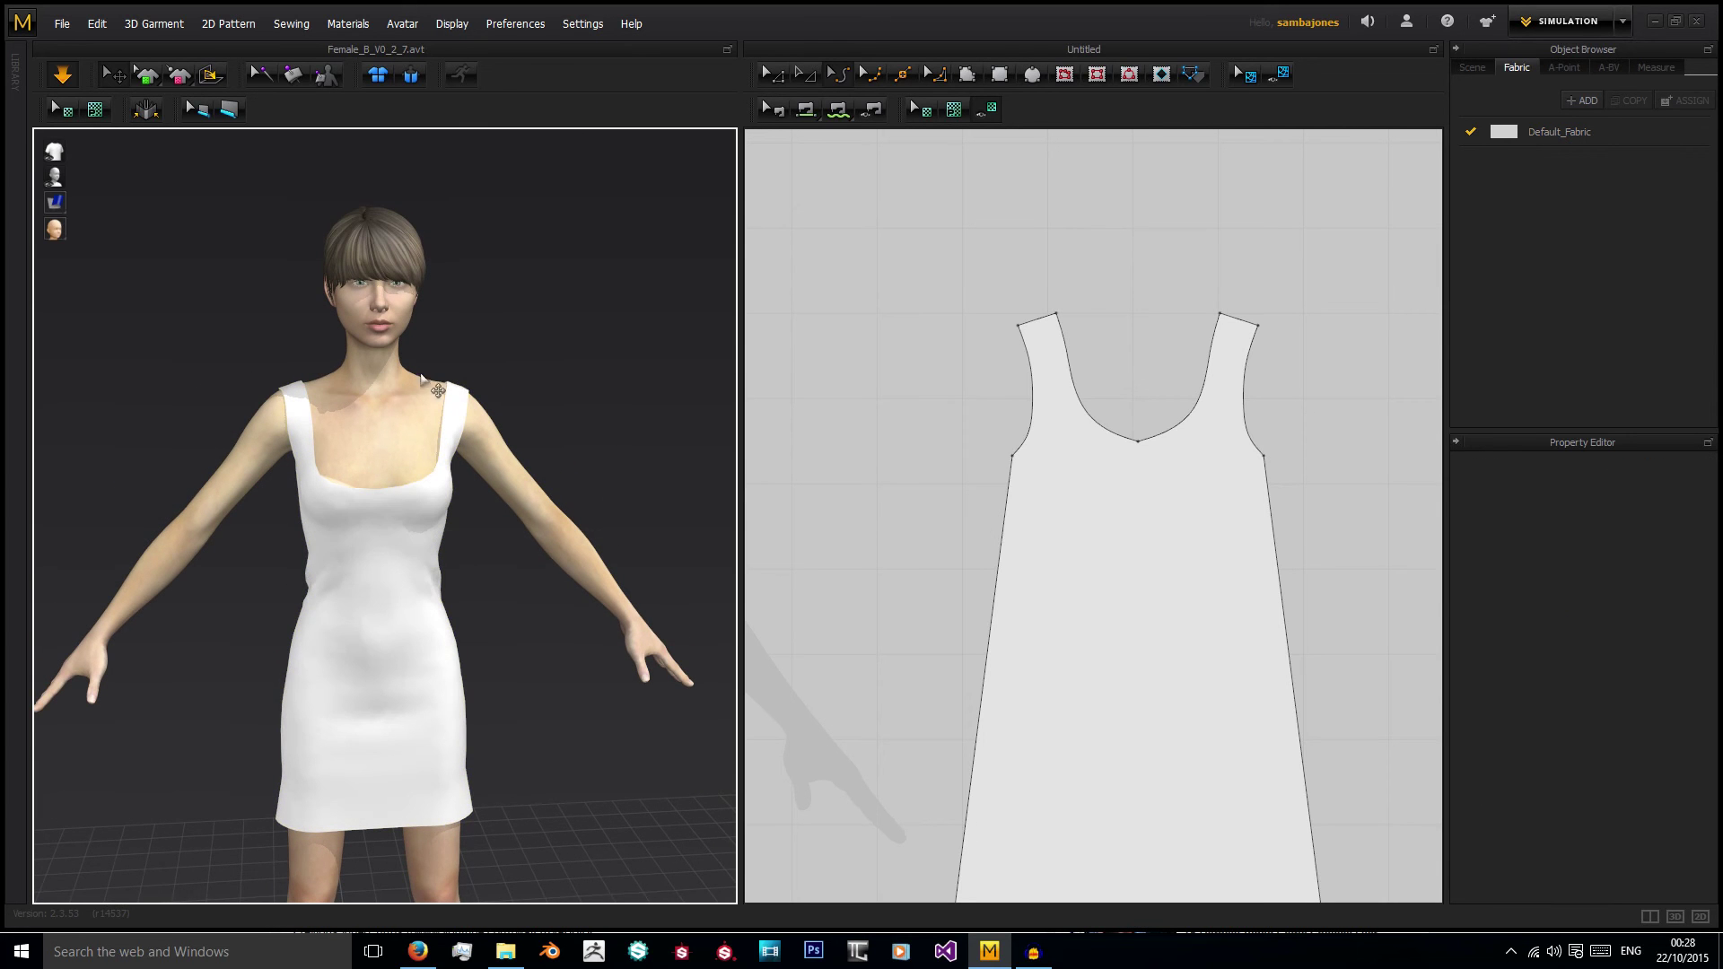
{"action": "right_click_drag", "start_coordinate": [544, 453], "coordinate": [548, 402]}
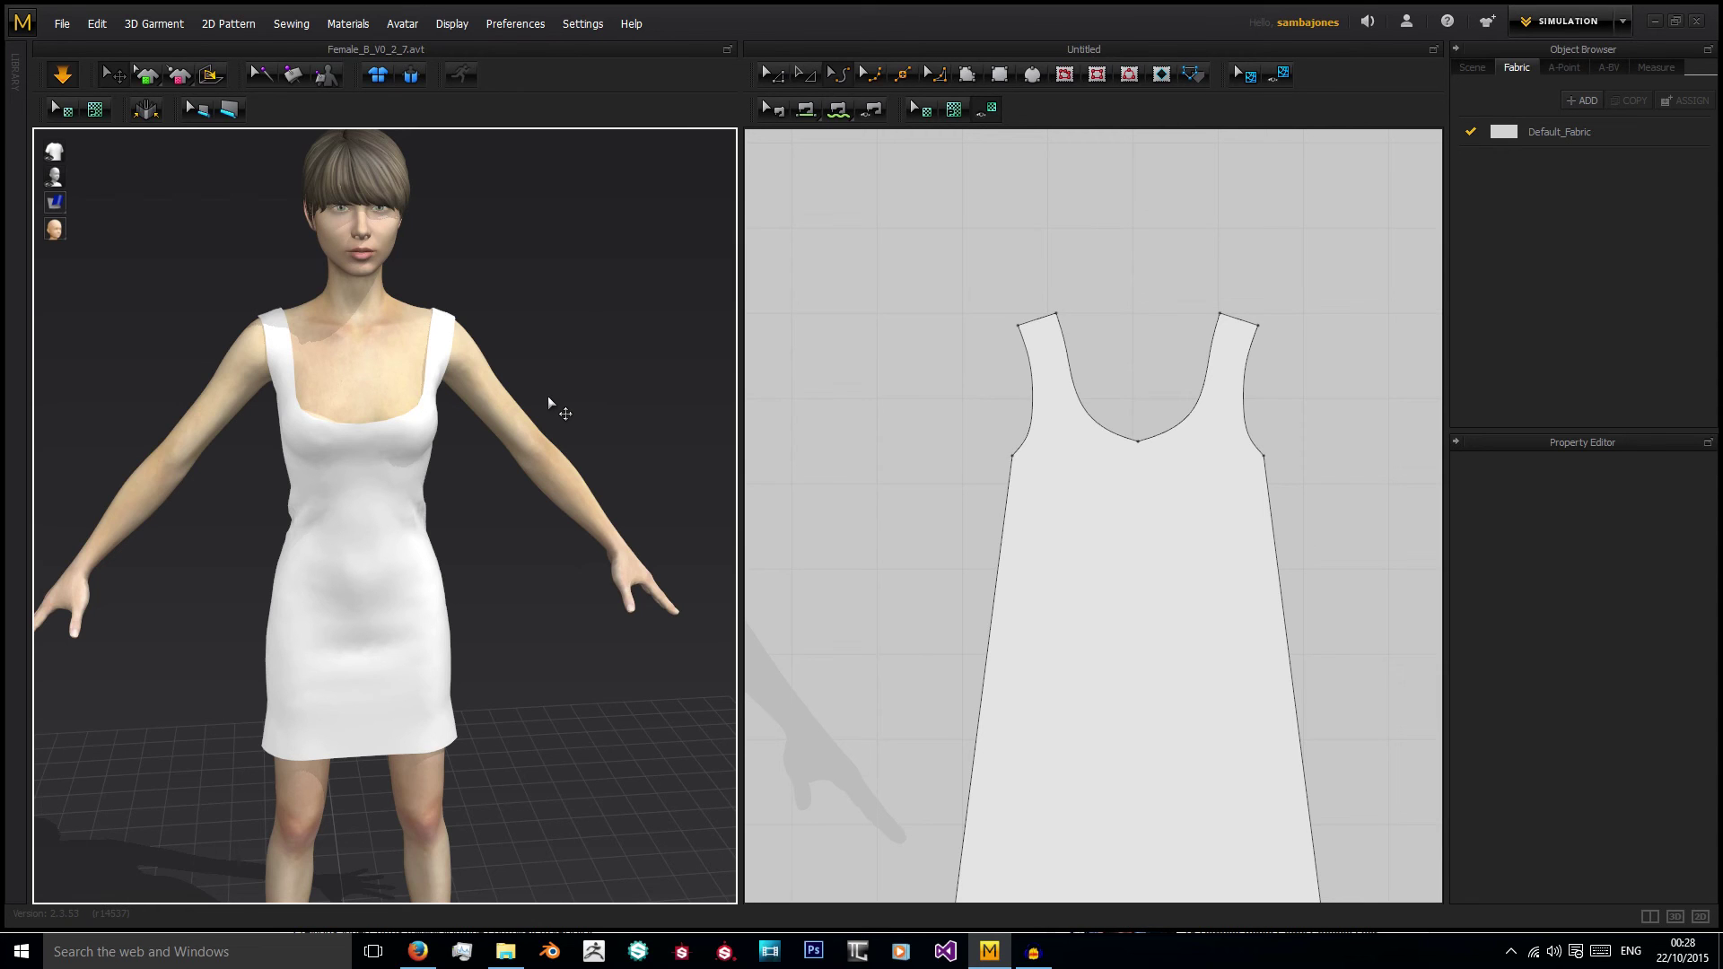
{"action": "right_click_drag", "start_coordinate": [549, 403], "coordinate": [474, 399]}
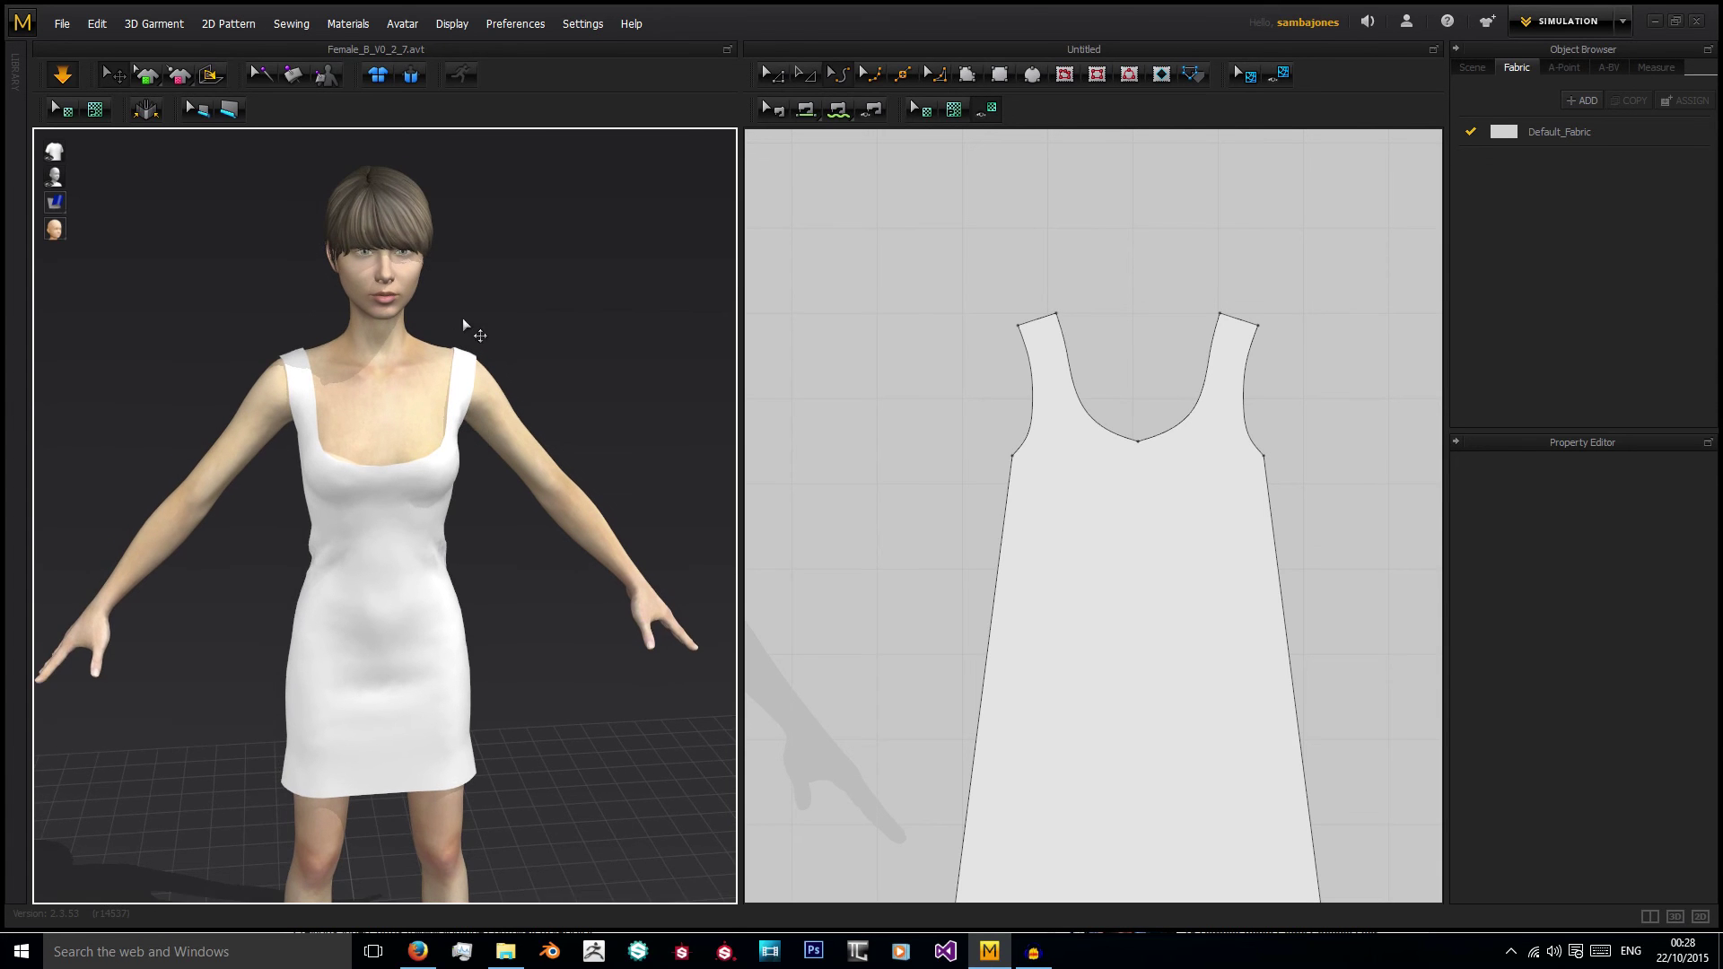
{"action": "right_click_drag", "start_coordinate": [490, 633], "coordinate": [403, 305]}
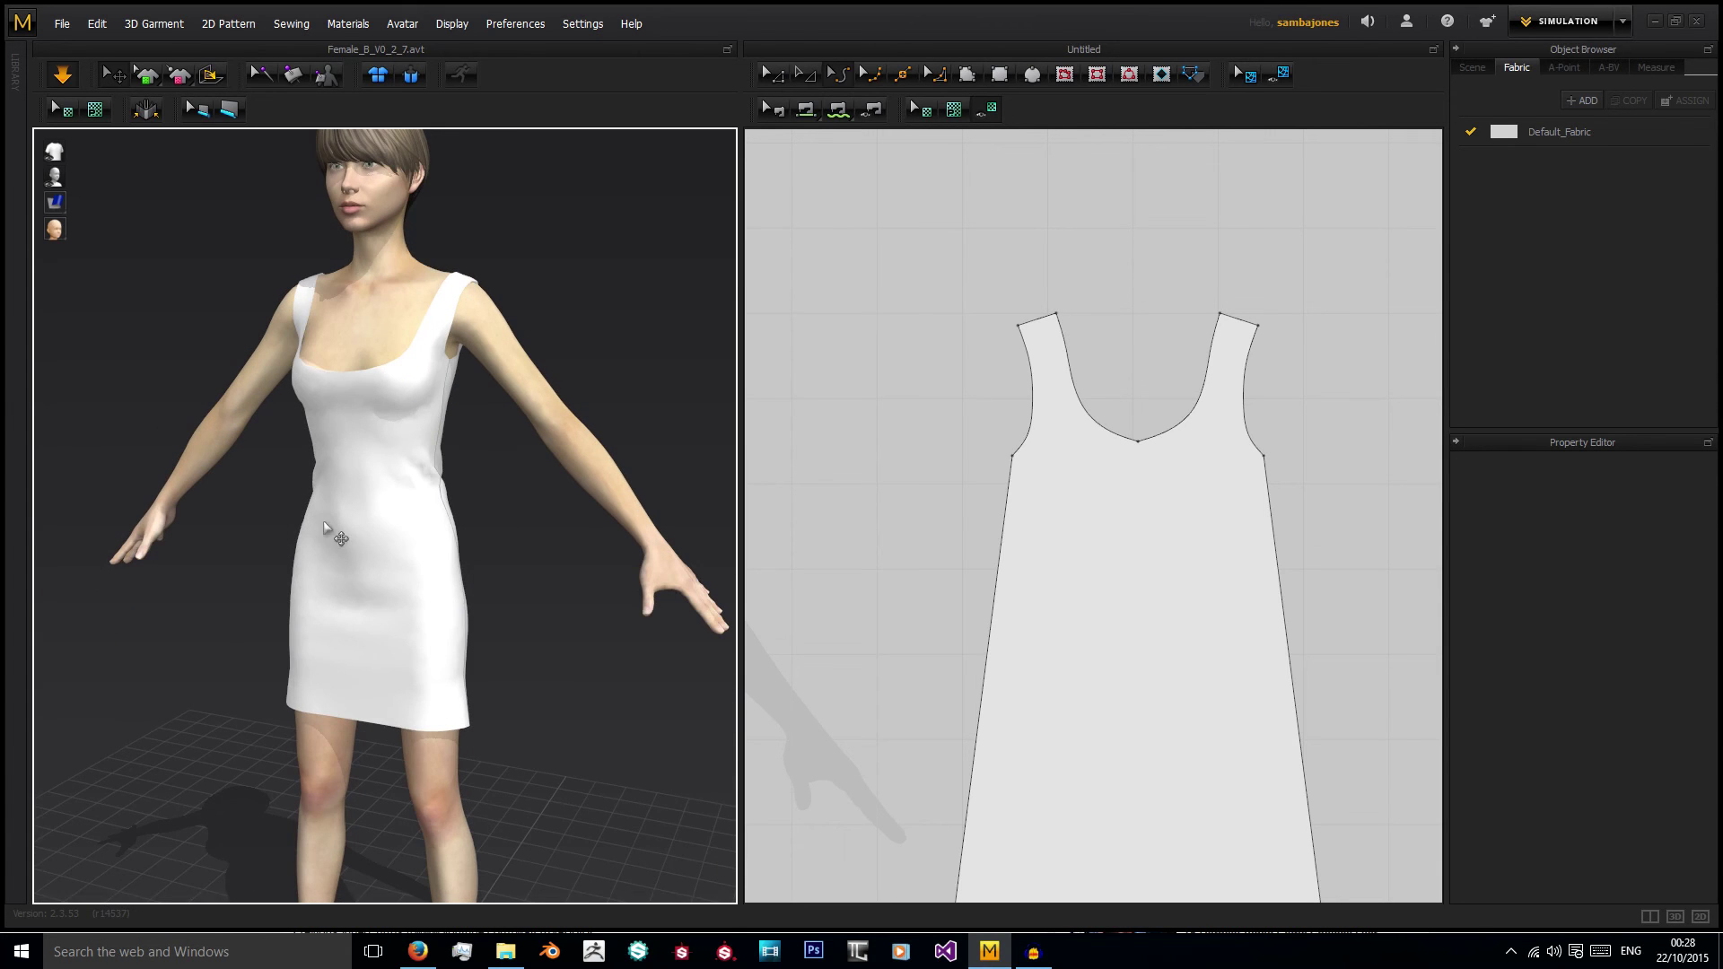
{"action": "key", "text": "2"}
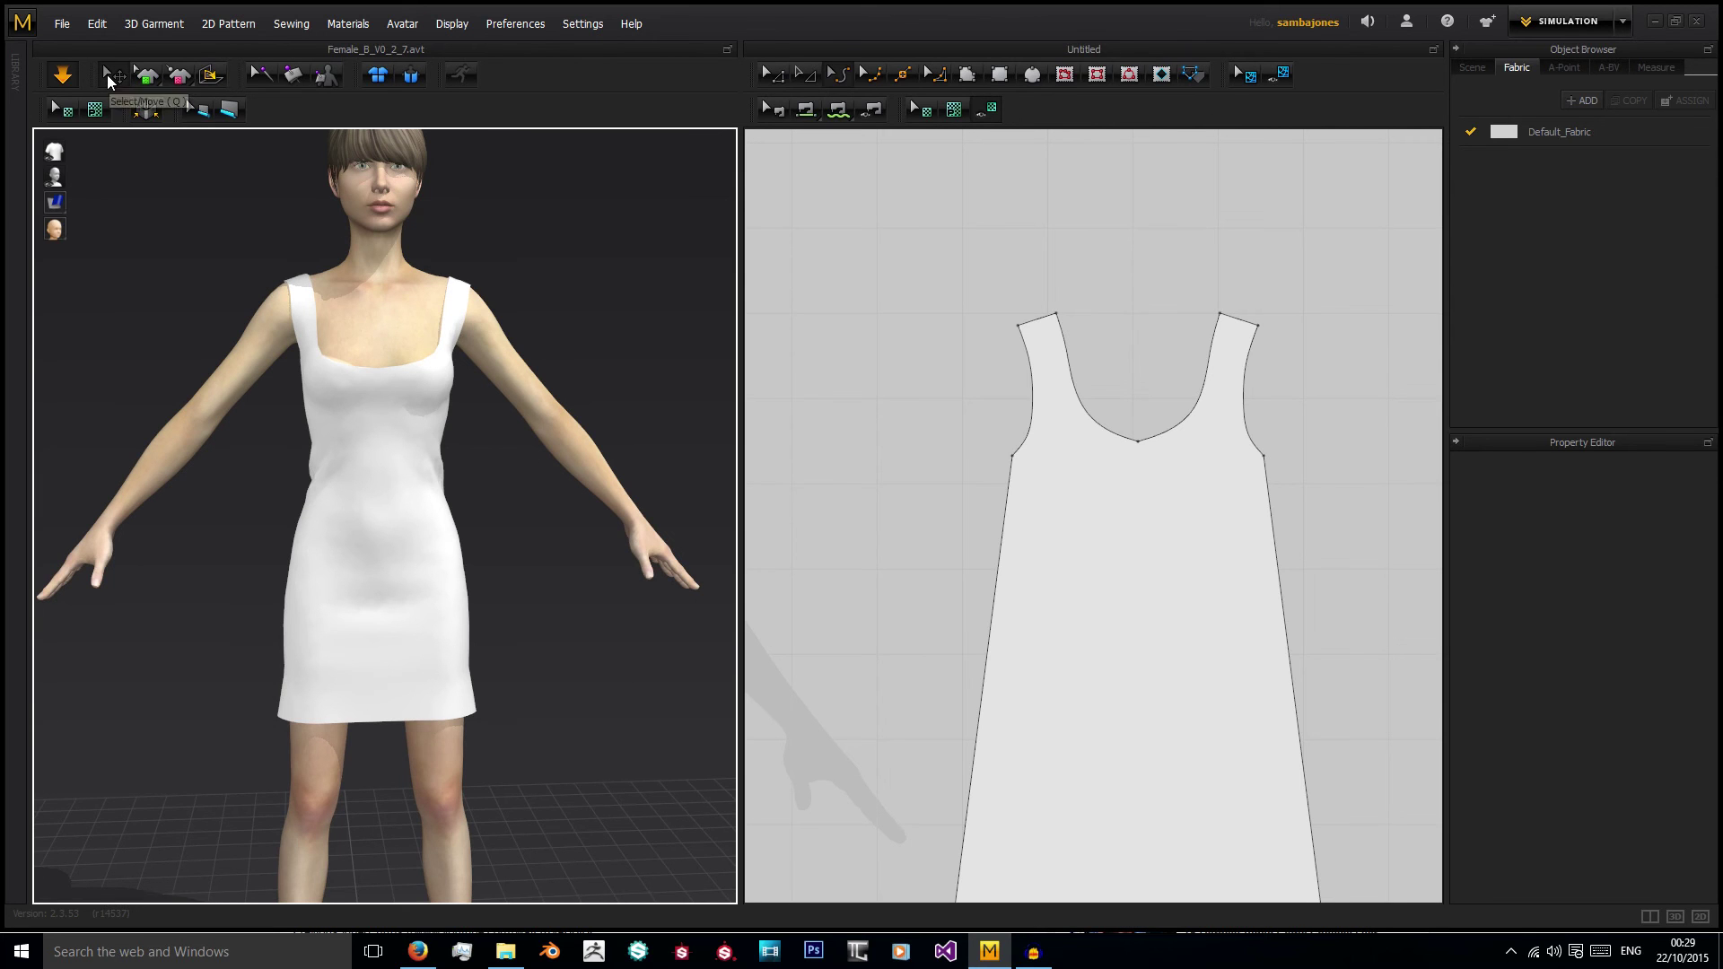
{"action": "right_click_drag", "start_coordinate": [516, 476], "coordinate": [494, 477]}
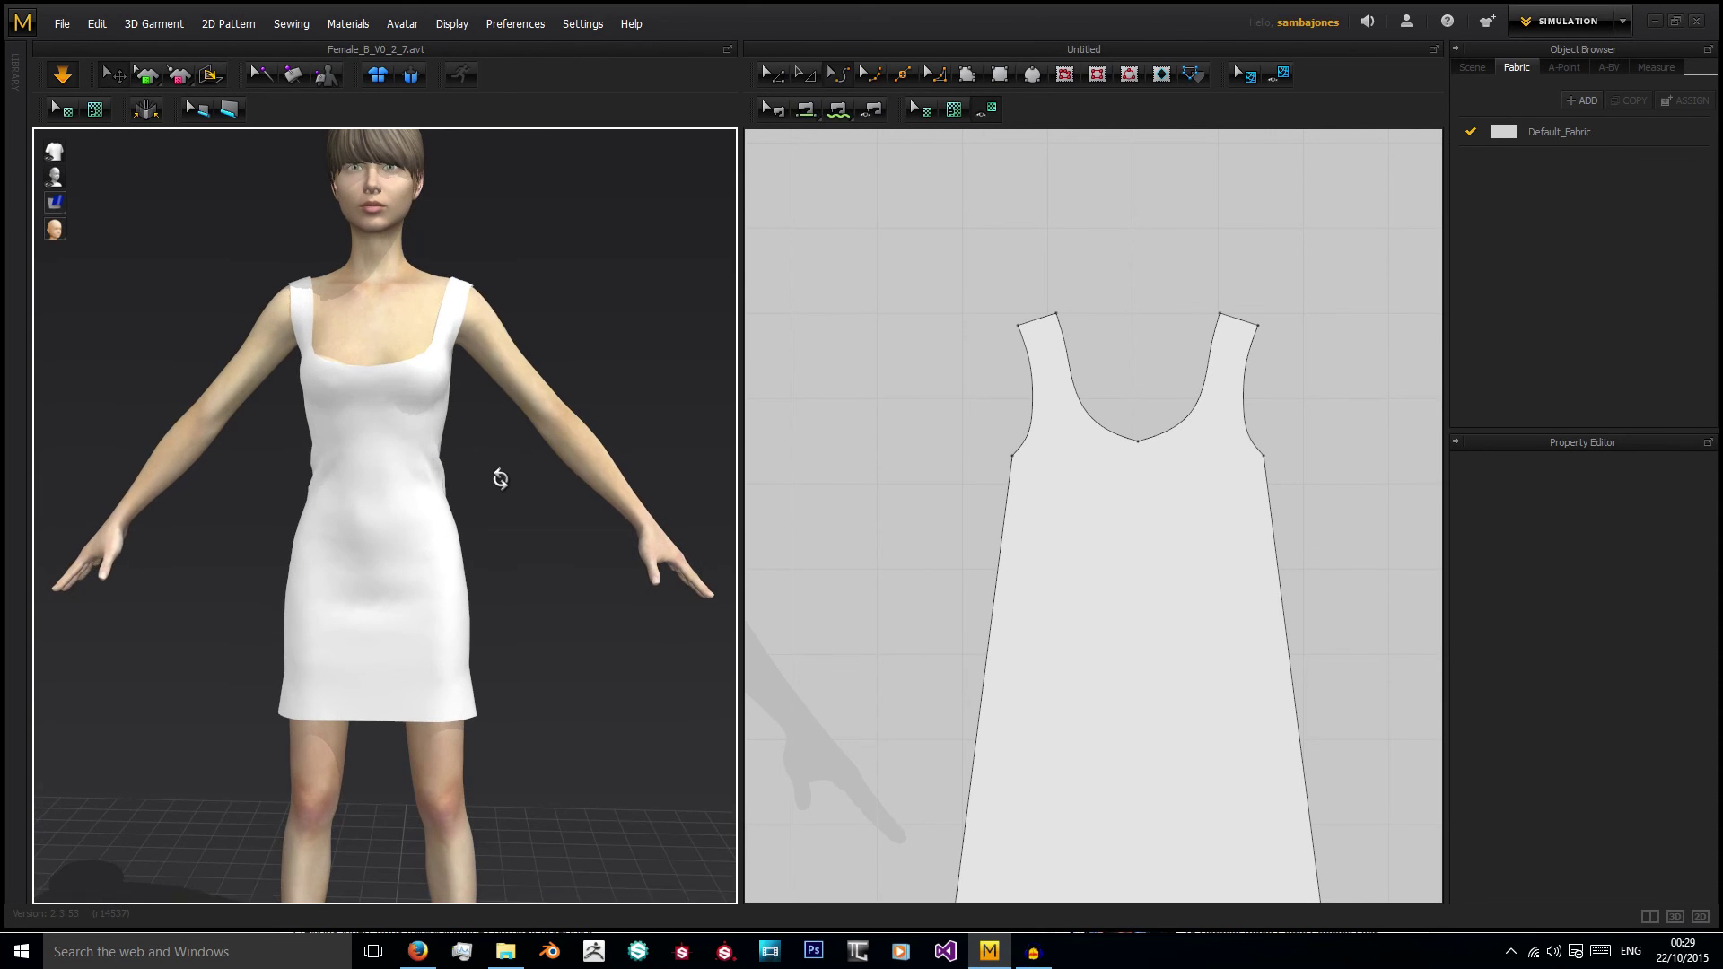
Tug the strap on the avatar's left shoulder inward while the dress is simulating.
{"action": "left_click", "coordinate": [453, 280]}
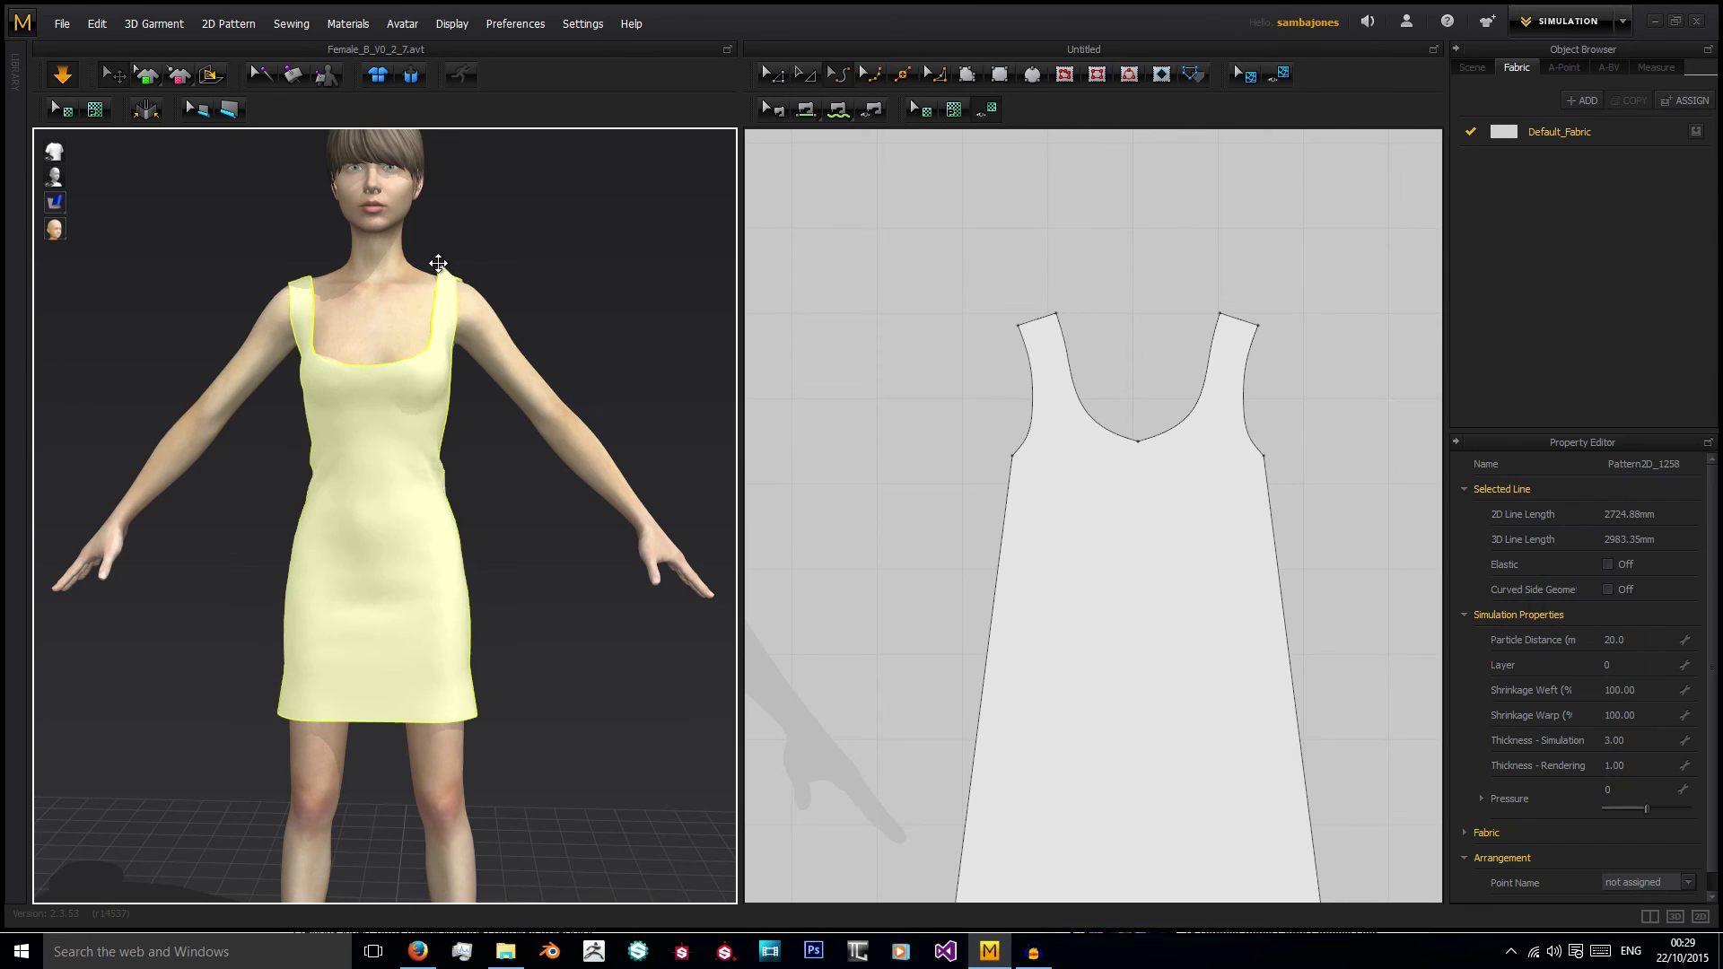
{"action": "left_click", "coordinate": [440, 252]}
{"action": "right_click_drag", "start_coordinate": [440, 251], "coordinate": [442, 539]}
{"action": "left_click", "coordinate": [460, 287]}
{"action": "left_click", "coordinate": [477, 258]}
{"action": "left_click_drag", "start_coordinate": [442, 538], "coordinate": [638, 693]}
{"action": "left_click", "coordinate": [637, 693]}
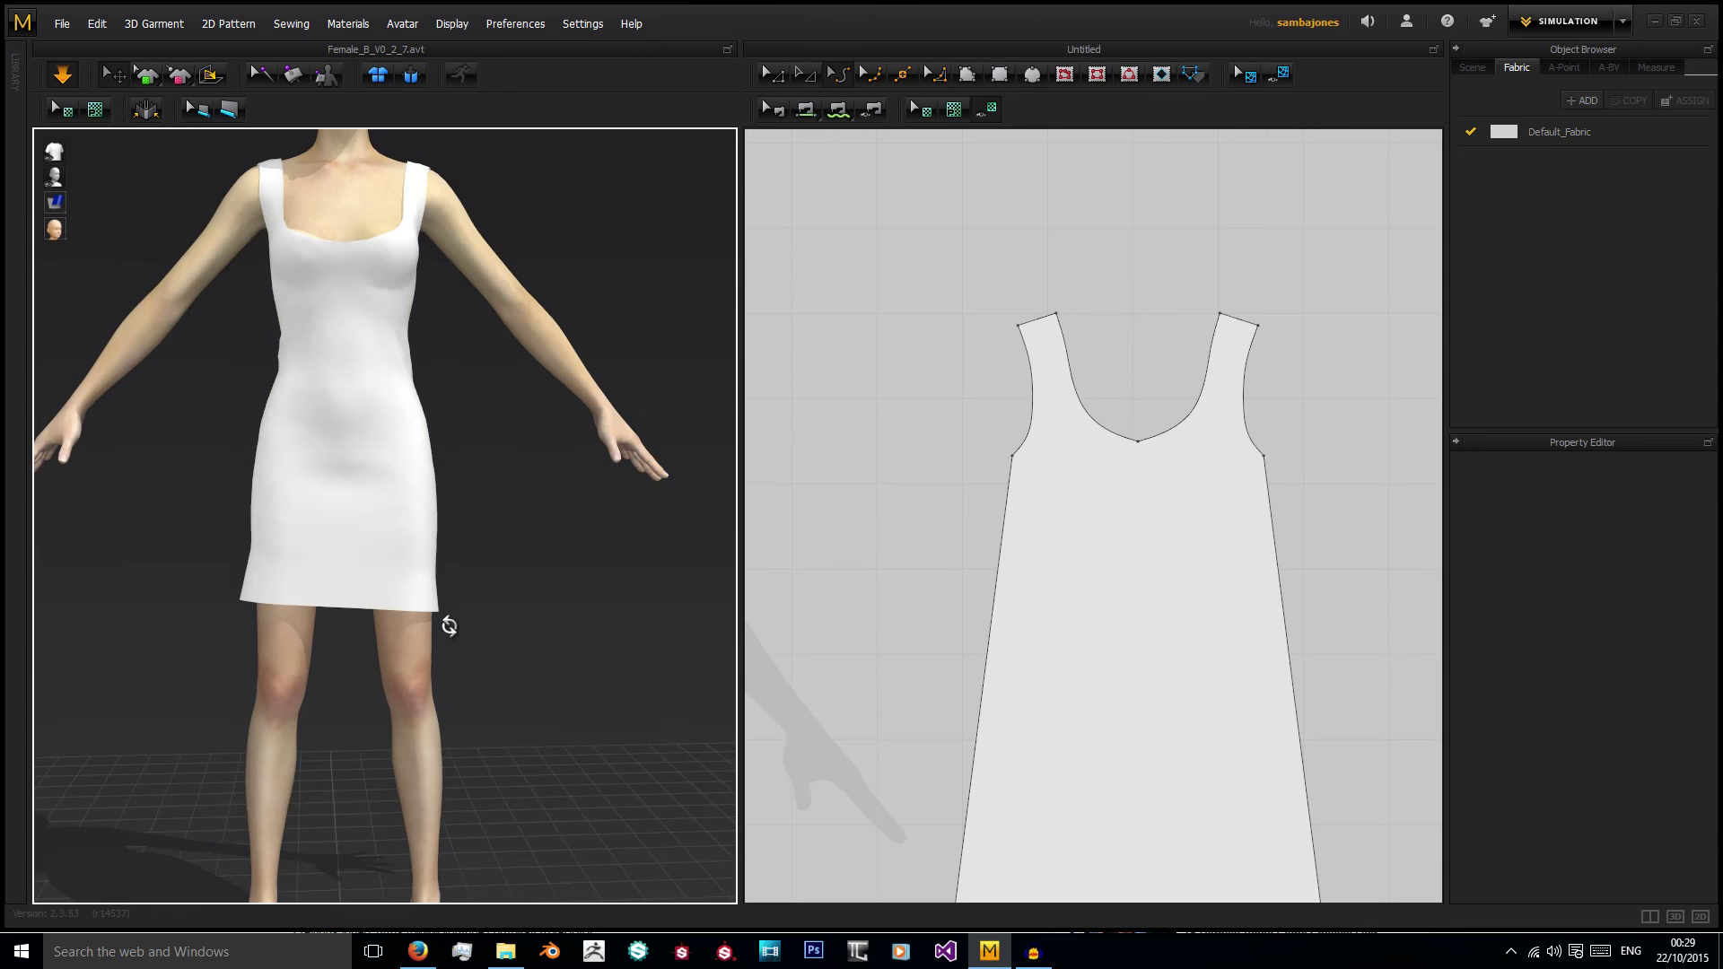
Tug the side of the simulated dress around the waist and hip to settle the fabric.
{"action": "right_click_drag", "start_coordinate": [500, 623], "coordinate": [432, 621]}
{"action": "right_click_drag", "start_coordinate": [434, 427], "coordinate": [476, 428]}
{"action": "middle_click_drag", "start_coordinate": [477, 427], "coordinate": [442, 512]}
{"action": "left_click_drag", "start_coordinate": [429, 502], "coordinate": [449, 416]}
{"action": "left_click", "coordinate": [451, 512]}
{"action": "left_click", "coordinate": [430, 443]}
{"action": "left_click", "coordinate": [434, 489]}
{"action": "mouse_move", "coordinate": [435, 488]}
{"action": "right_mouse_down"}
{"action": "mouse_move", "coordinate": [215, 500]}
{"action": "mouse_move", "coordinate": [446, 512]}
{"action": "right_mouse_up"}
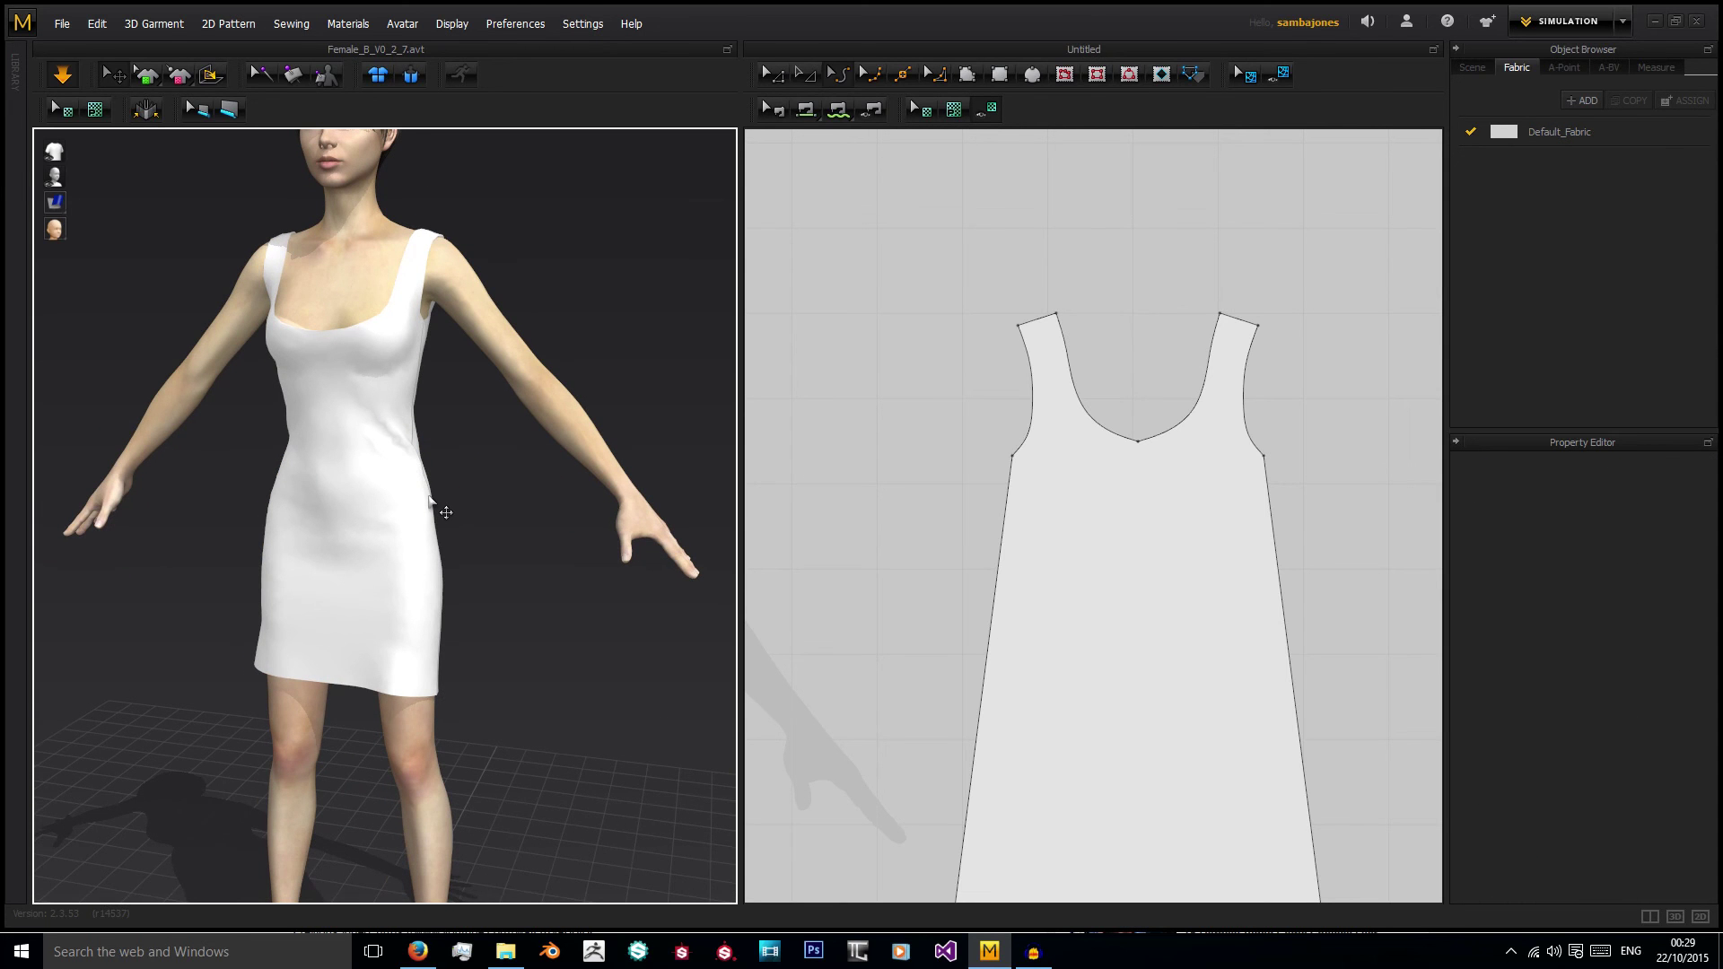
Set the particle distance of the front piece to 10 mm.
{"action": "scroll", "coordinate": [834, 467], "scroll_direction": "down", "scroll_amount": 5}
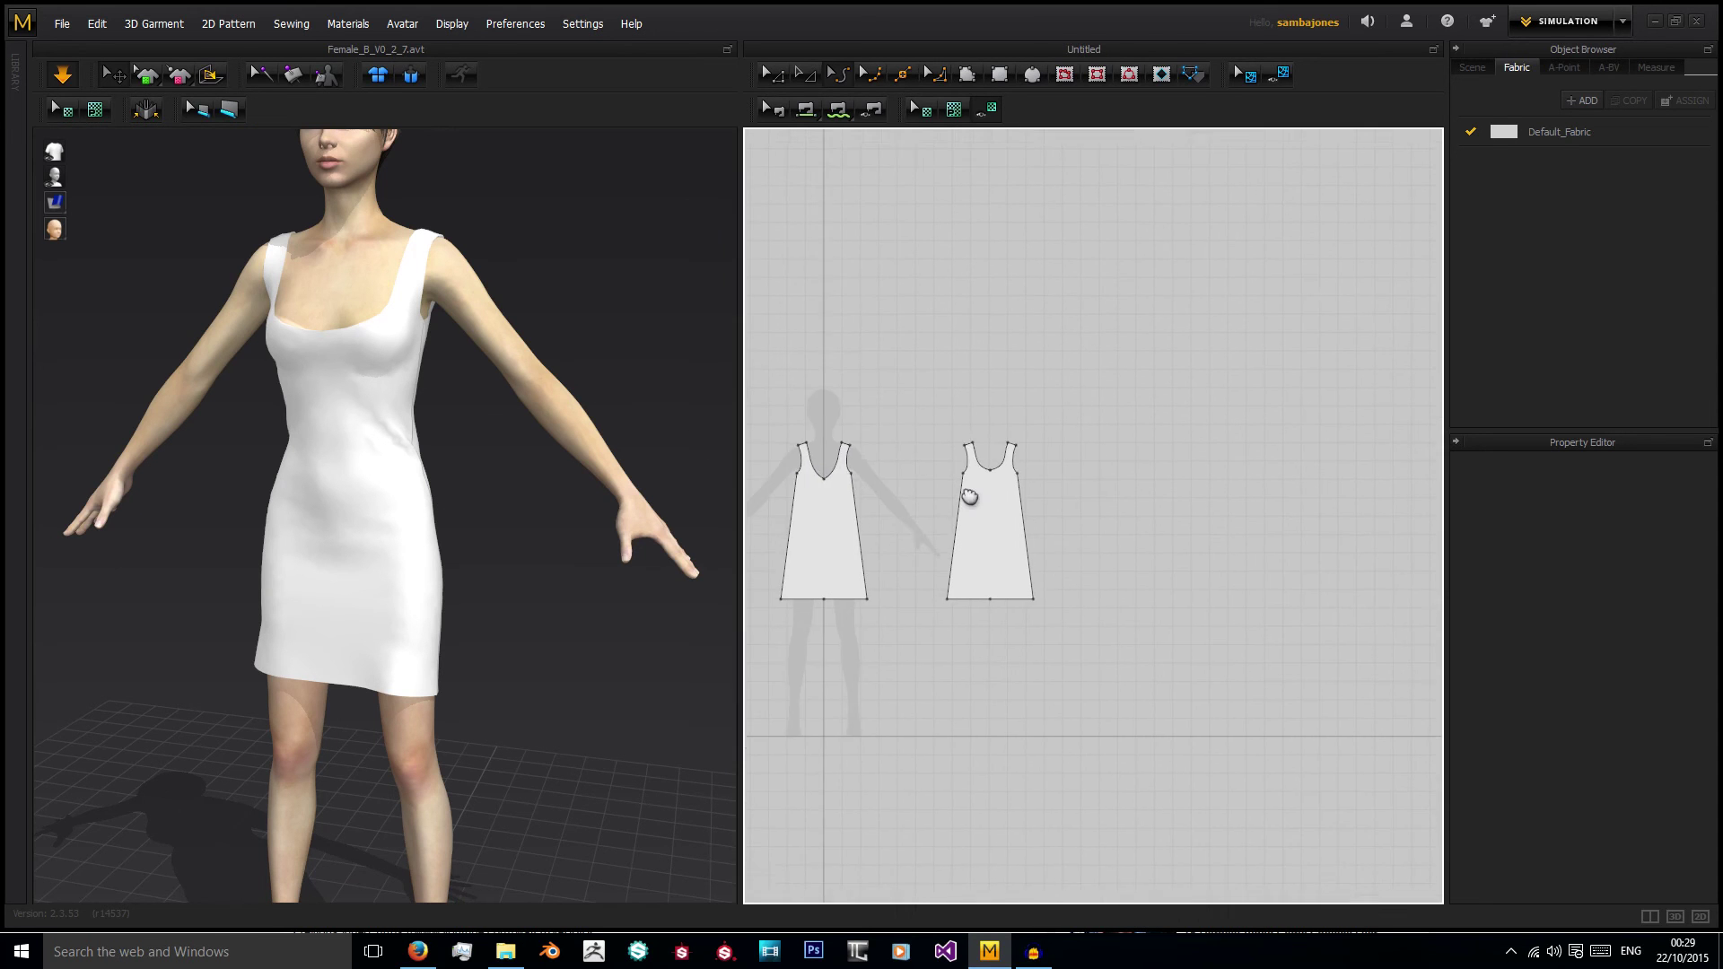
{"action": "key", "text": "a"}
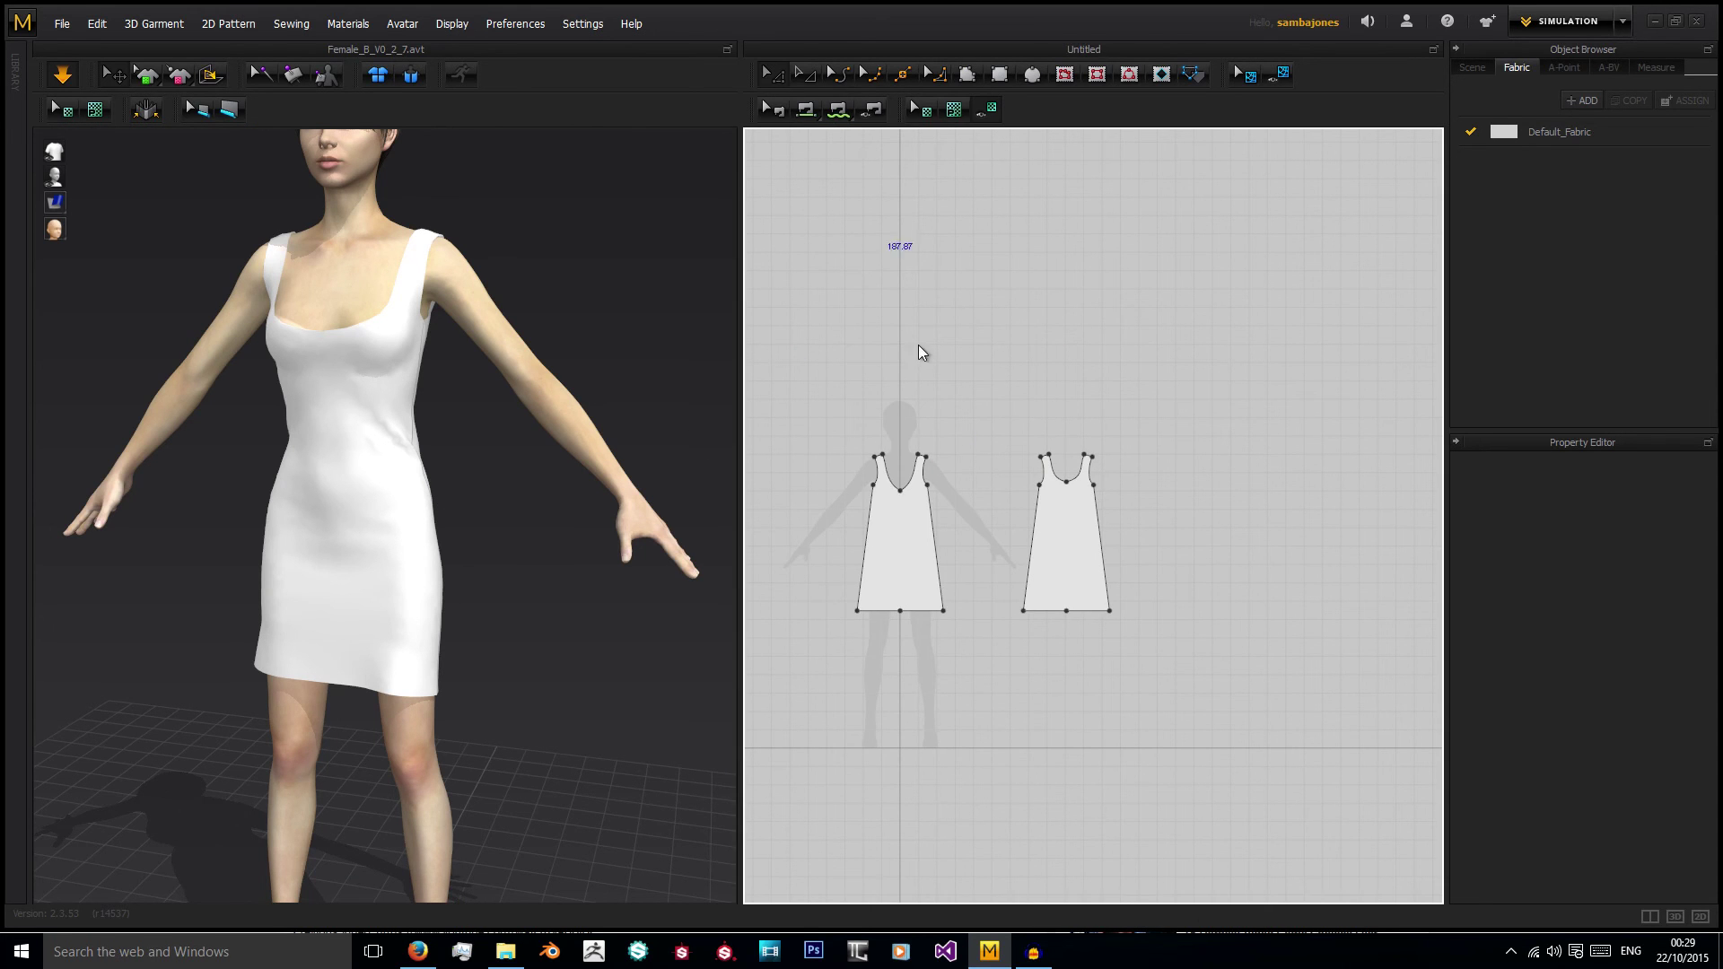
{"action": "left_click", "coordinate": [905, 503]}
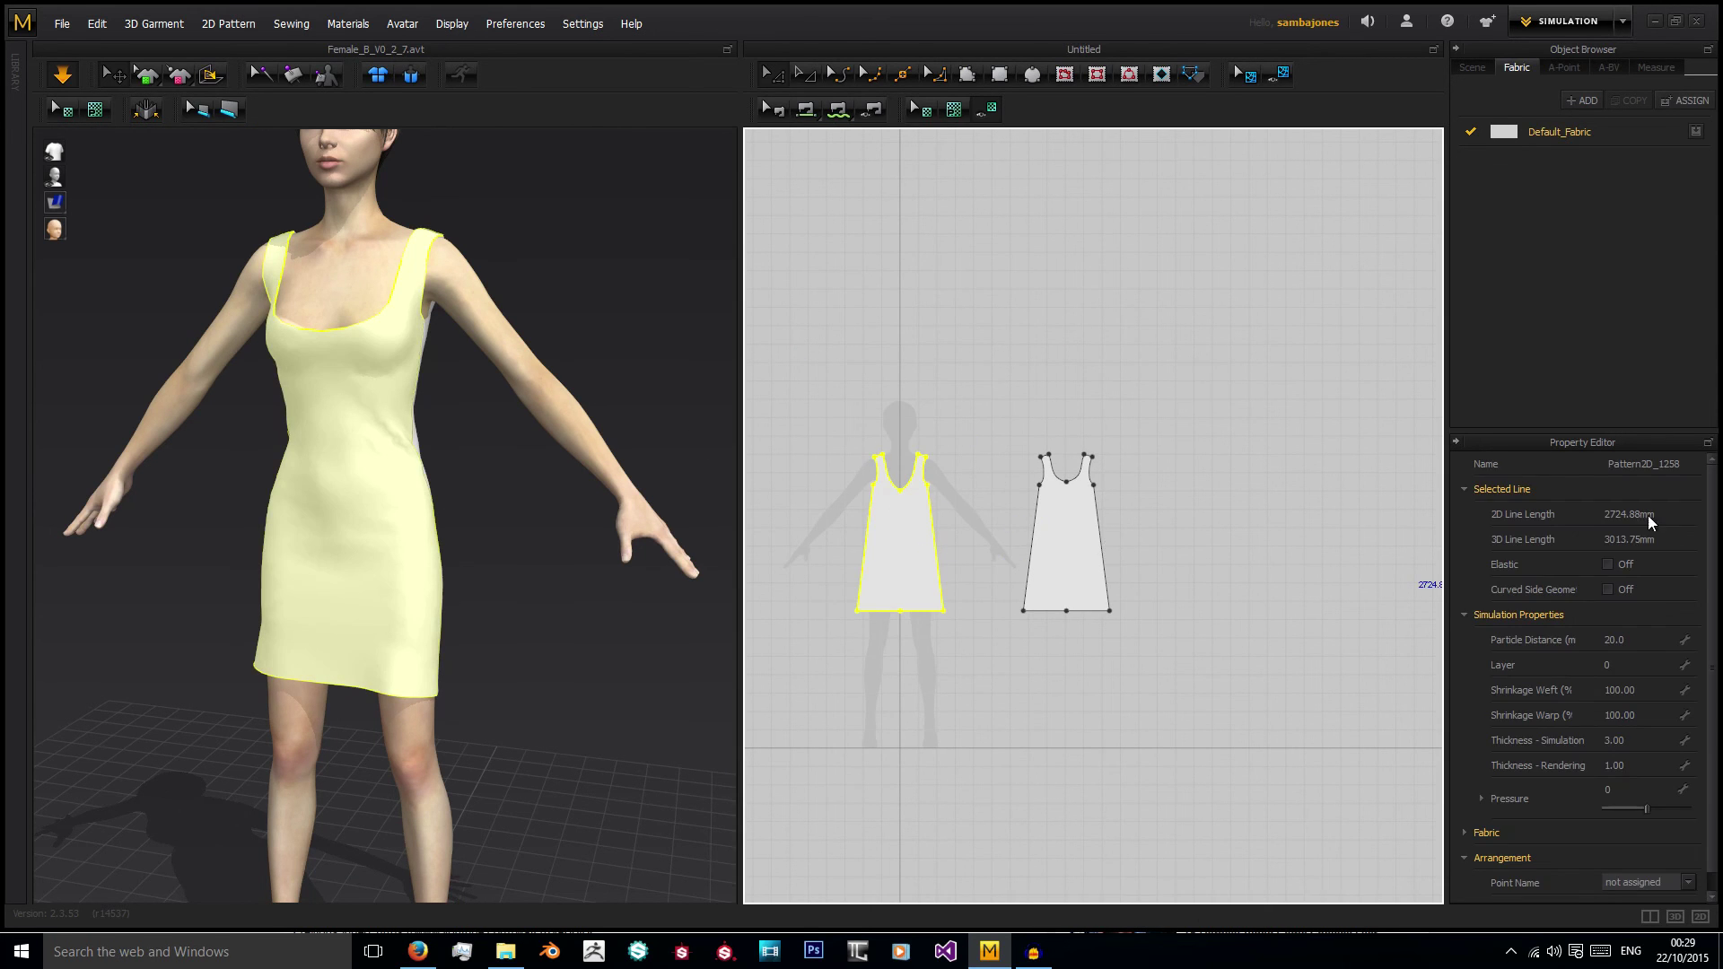
{"action": "left_click", "coordinate": [1244, 568]}
{"action": "left_click_drag", "start_coordinate": [1128, 684], "coordinate": [1228, 778]}
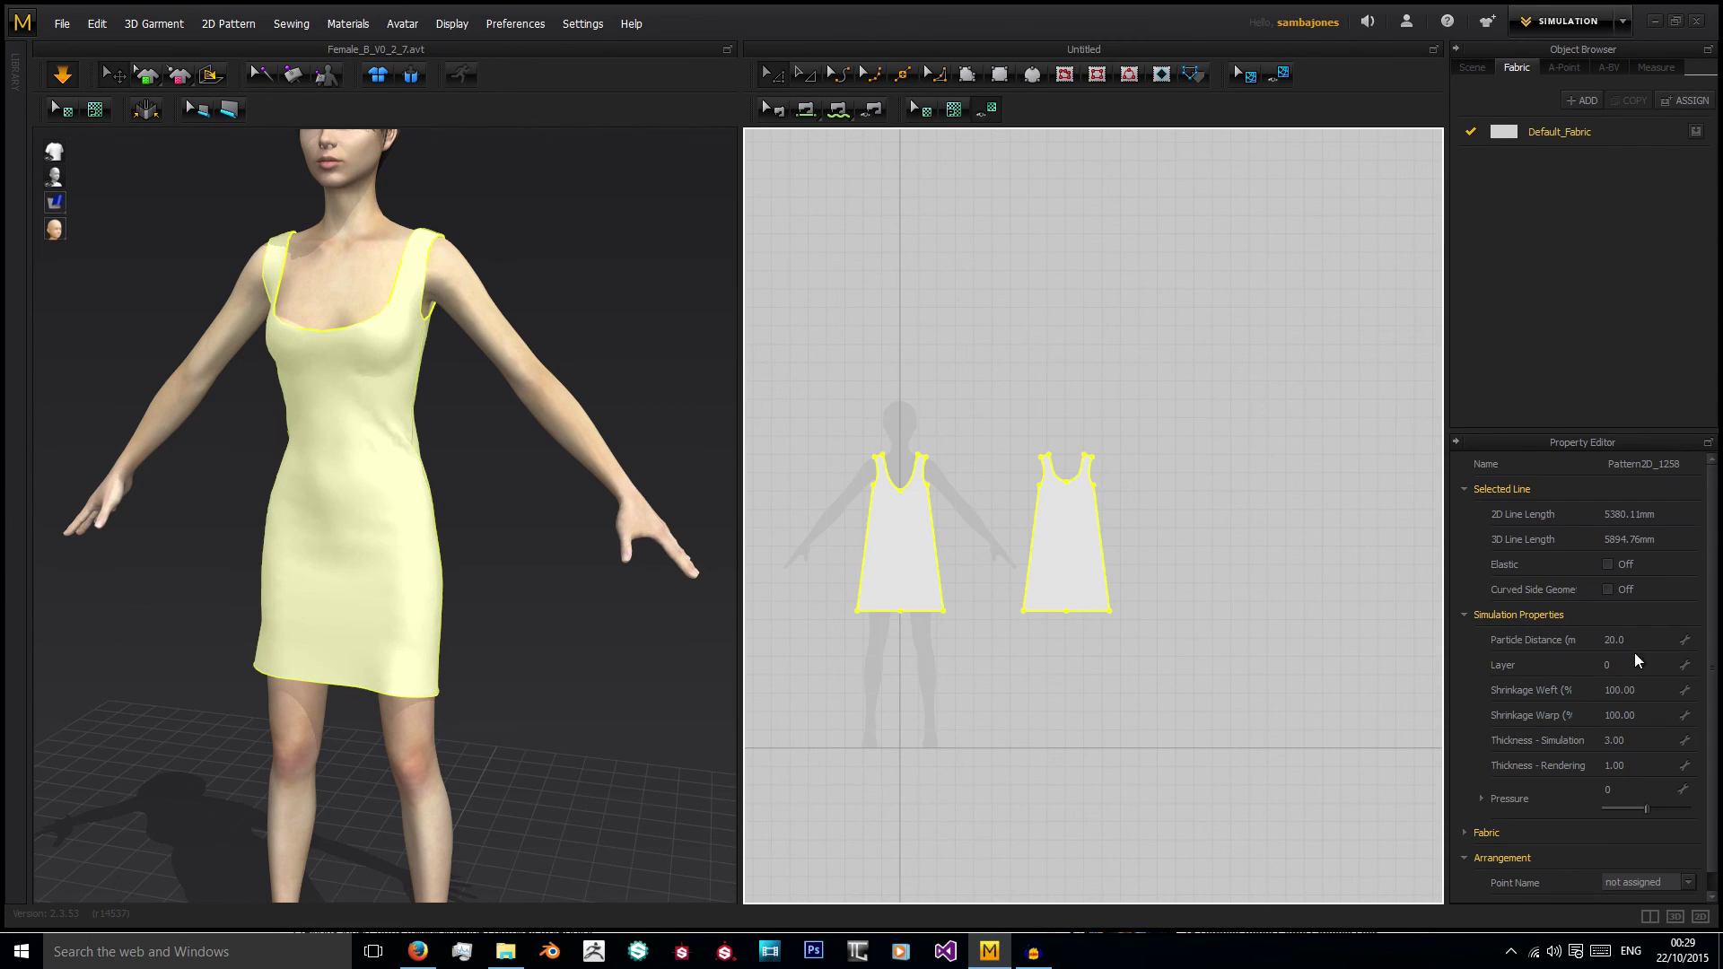
{"action": "key", "text": "Return"}
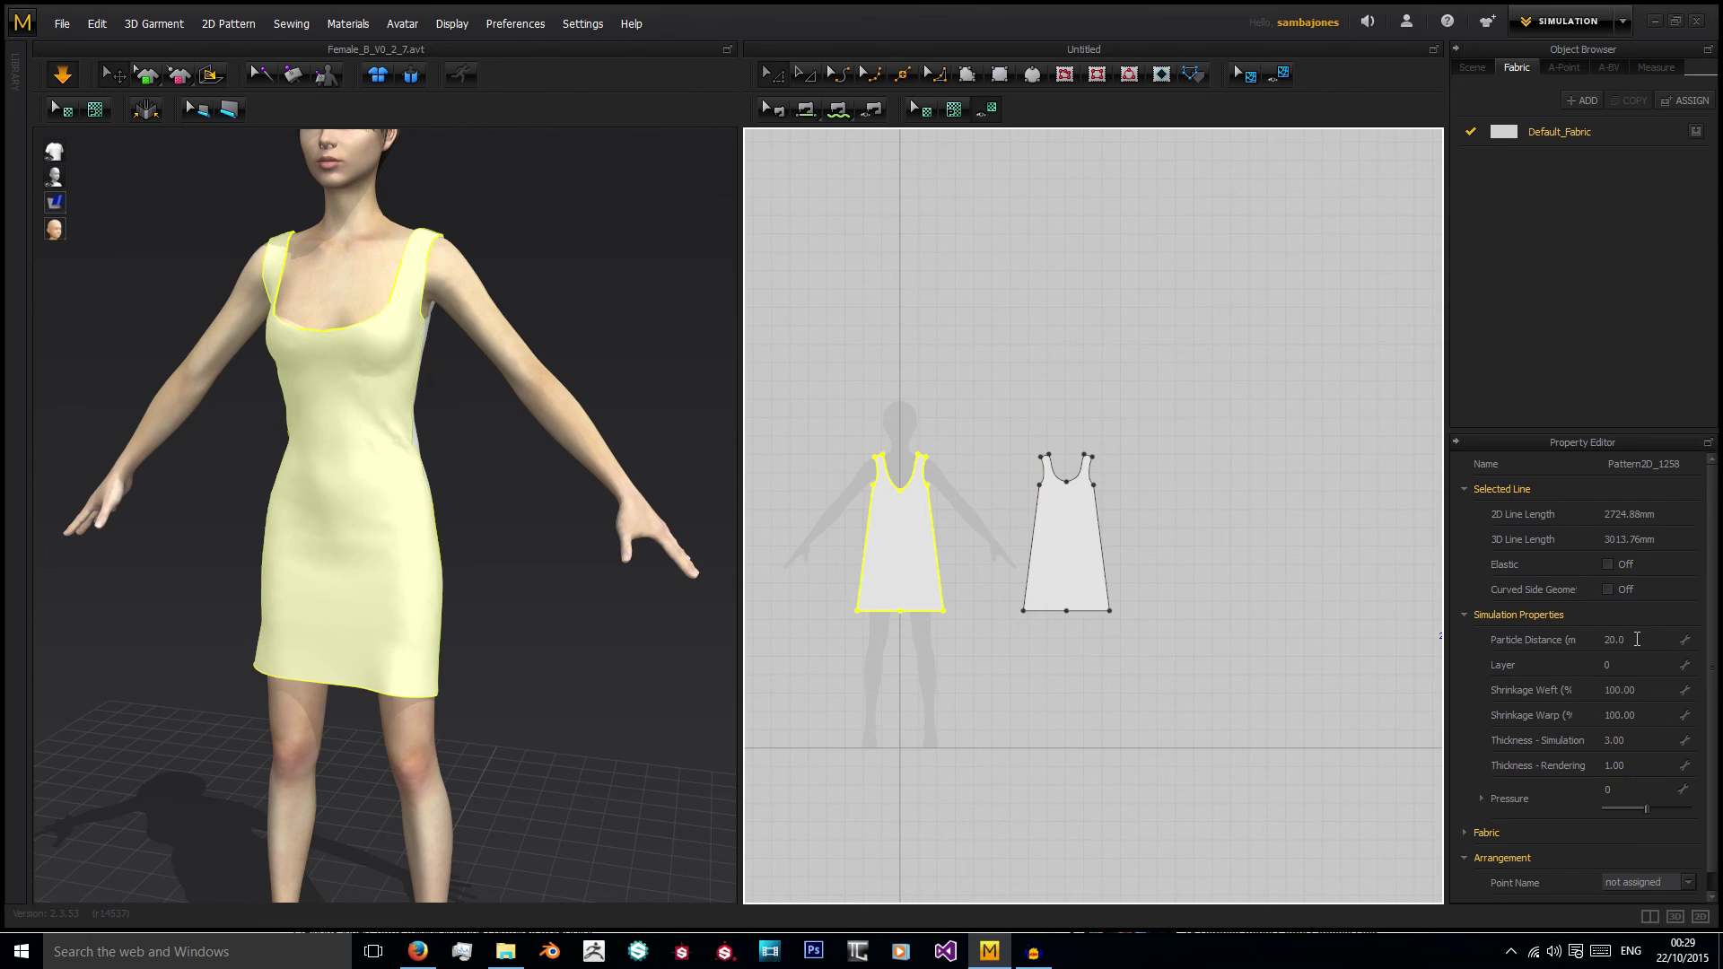
{"action": "left_click", "coordinate": [1636, 639]}
{"action": "type", "text": "10"}
{"action": "key", "text": "Return"}
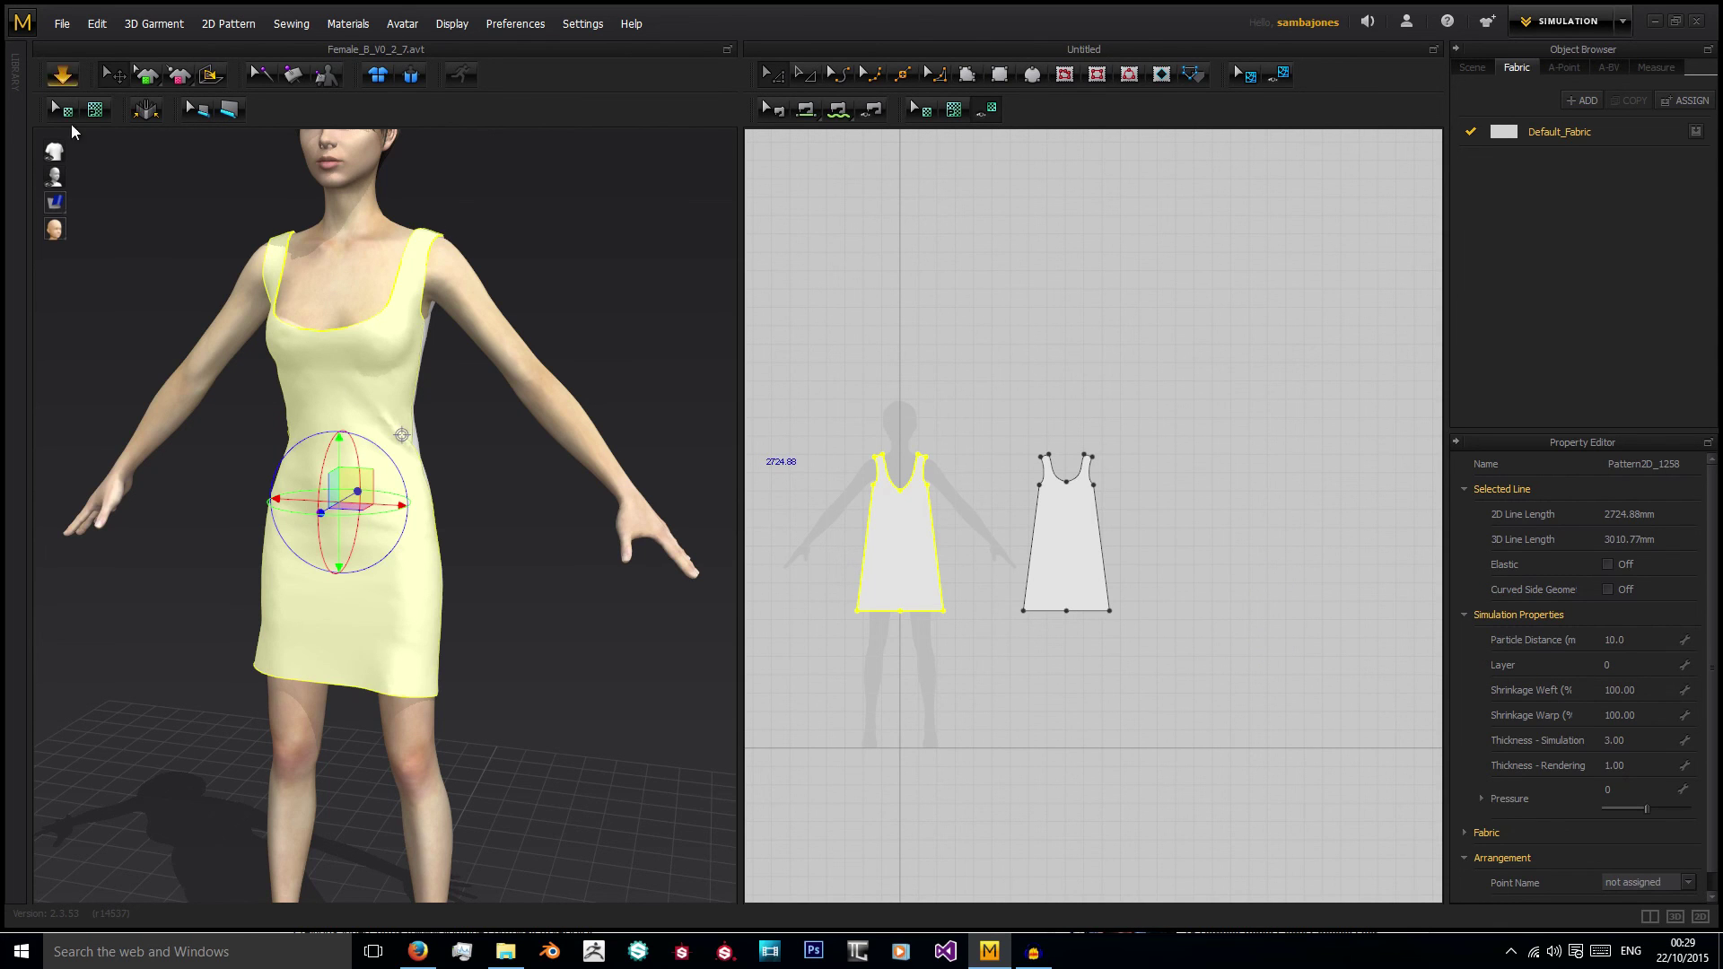
Select both pattern pieces, set their particle distance to 10 mm and run the simulation.
{"action": "right_click_drag", "start_coordinate": [476, 331], "coordinate": [393, 467]}
{"action": "scroll", "coordinate": [394, 467], "scroll_direction": "up", "scroll_amount": 5}
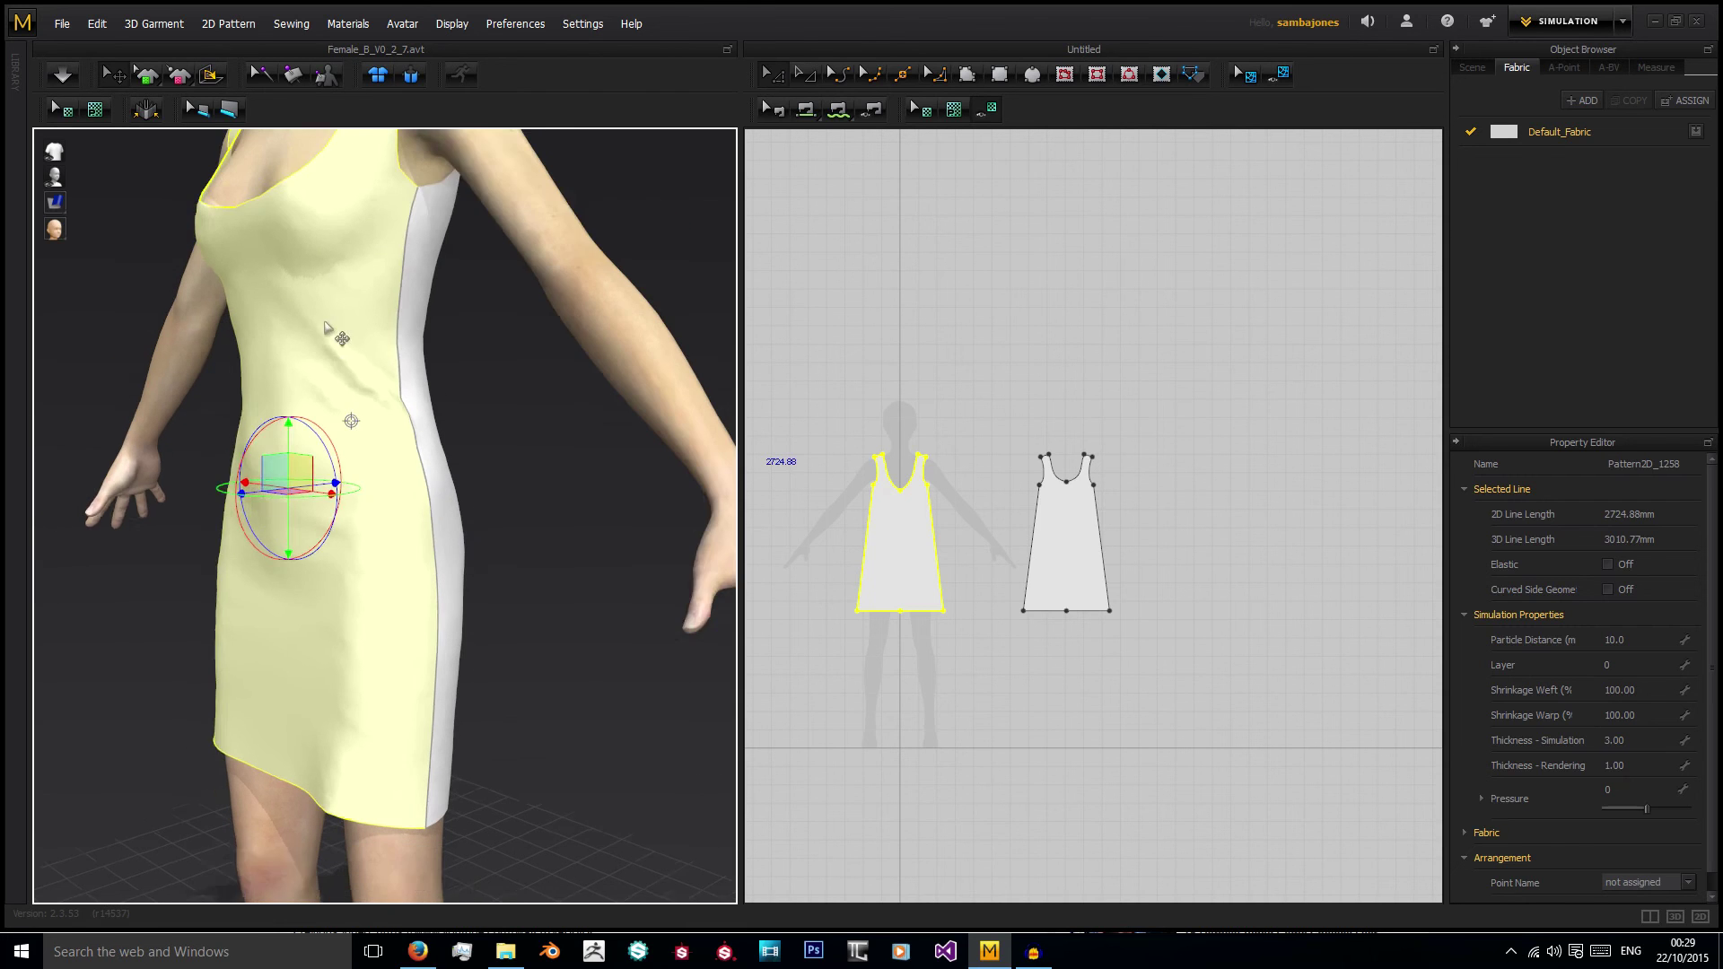
{"action": "scroll", "coordinate": [327, 329], "scroll_direction": "down", "scroll_amount": 5}
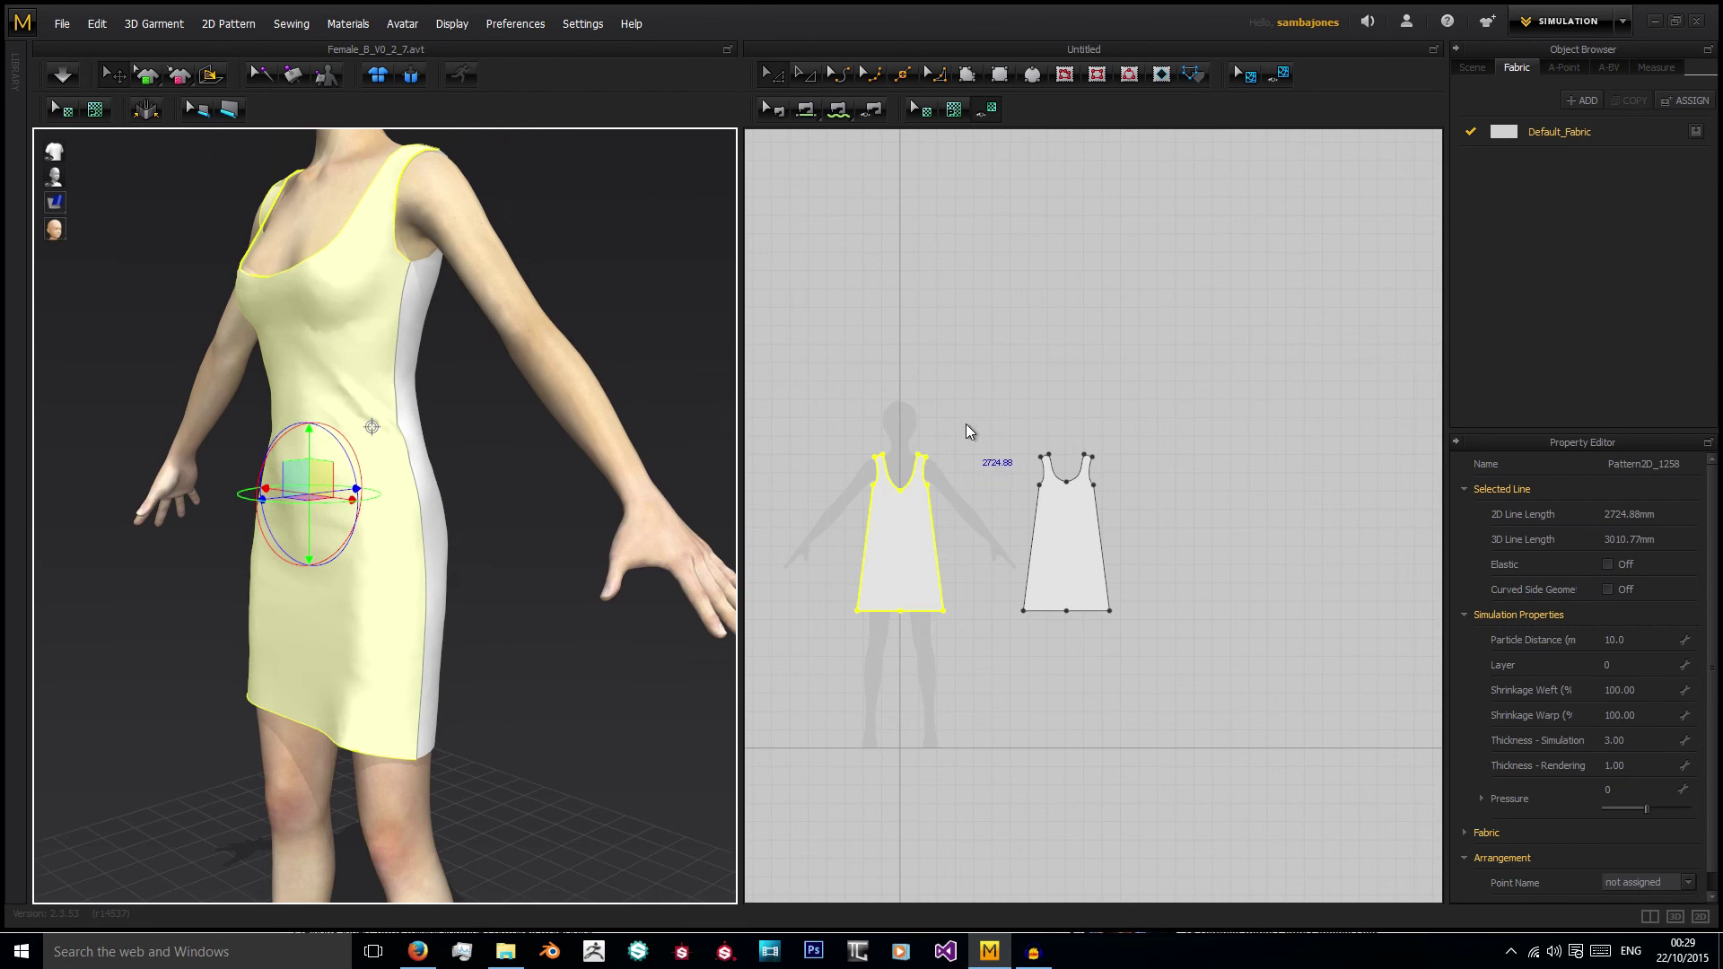
{"action": "left_click", "coordinate": [757, 334]}
{"action": "key", "text": "ctrl+a"}
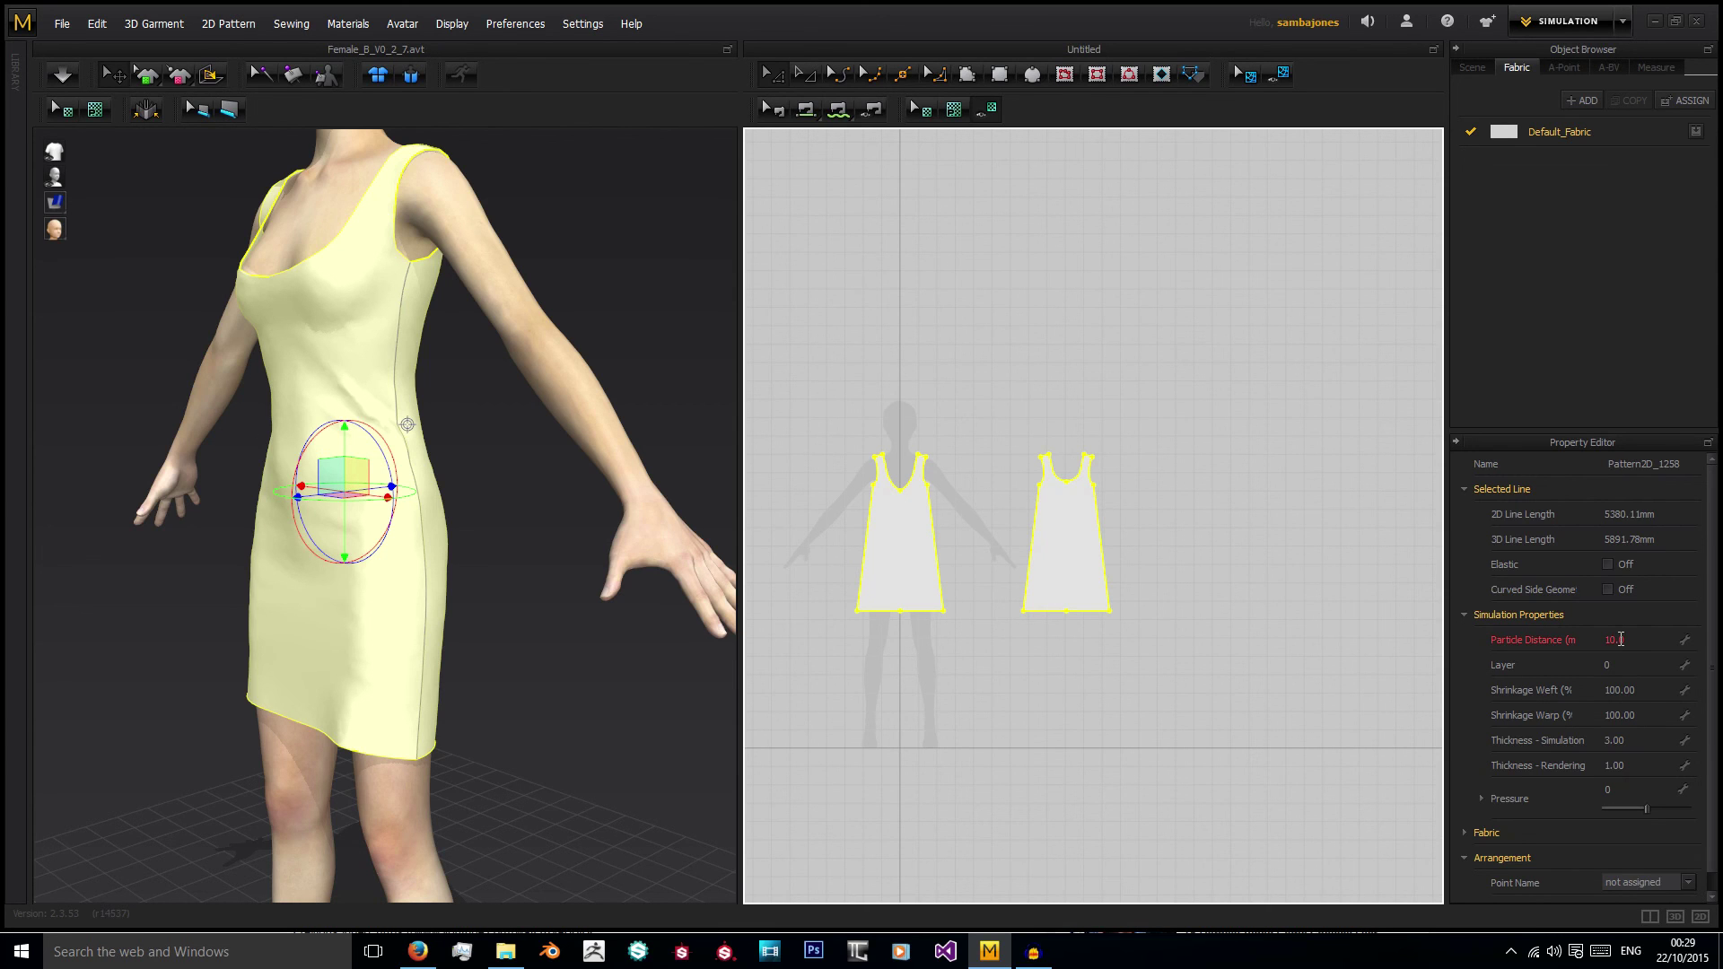
{"action": "double_click", "coordinate": [1621, 639]}
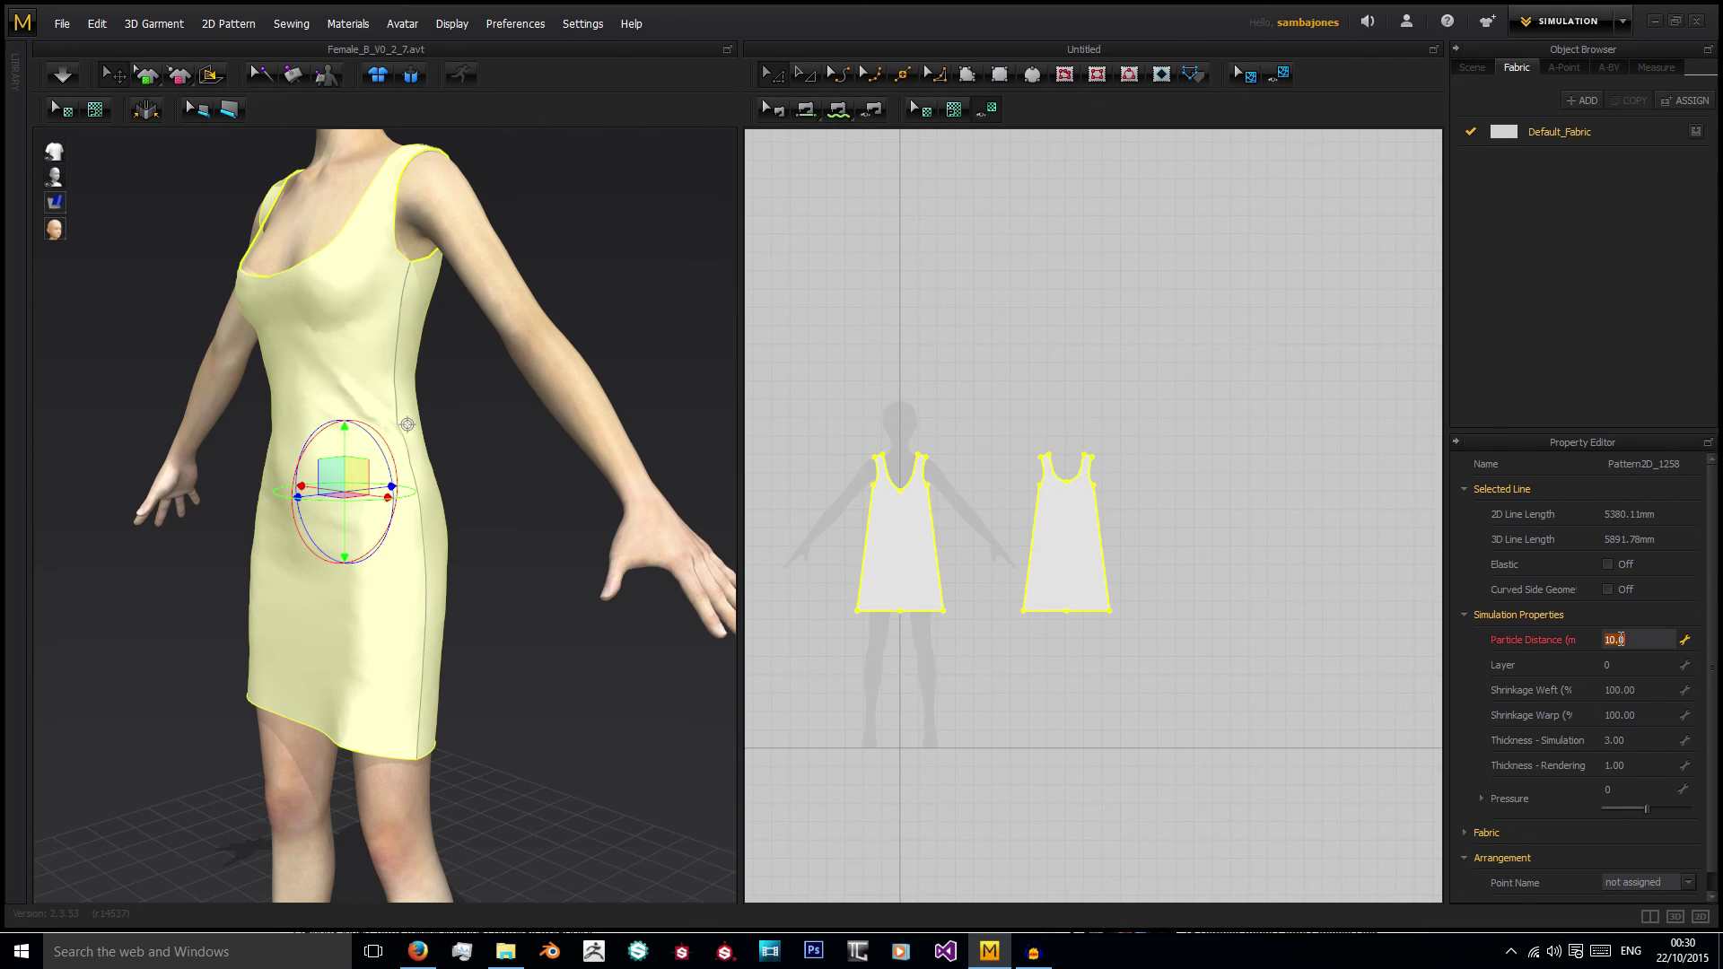
{"action": "type", "text": "10"}
{"action": "key", "text": "Return"}
{"action": "key", "text": "space"}
Tug the front neckline and both shoulder straps of the simulated dress into a neater position.
{"action": "left_click", "coordinate": [439, 332]}
{"action": "left_click", "coordinate": [472, 363]}
{"action": "right_click_drag", "start_coordinate": [472, 363], "coordinate": [277, 372]}
{"action": "left_click", "coordinate": [278, 377]}
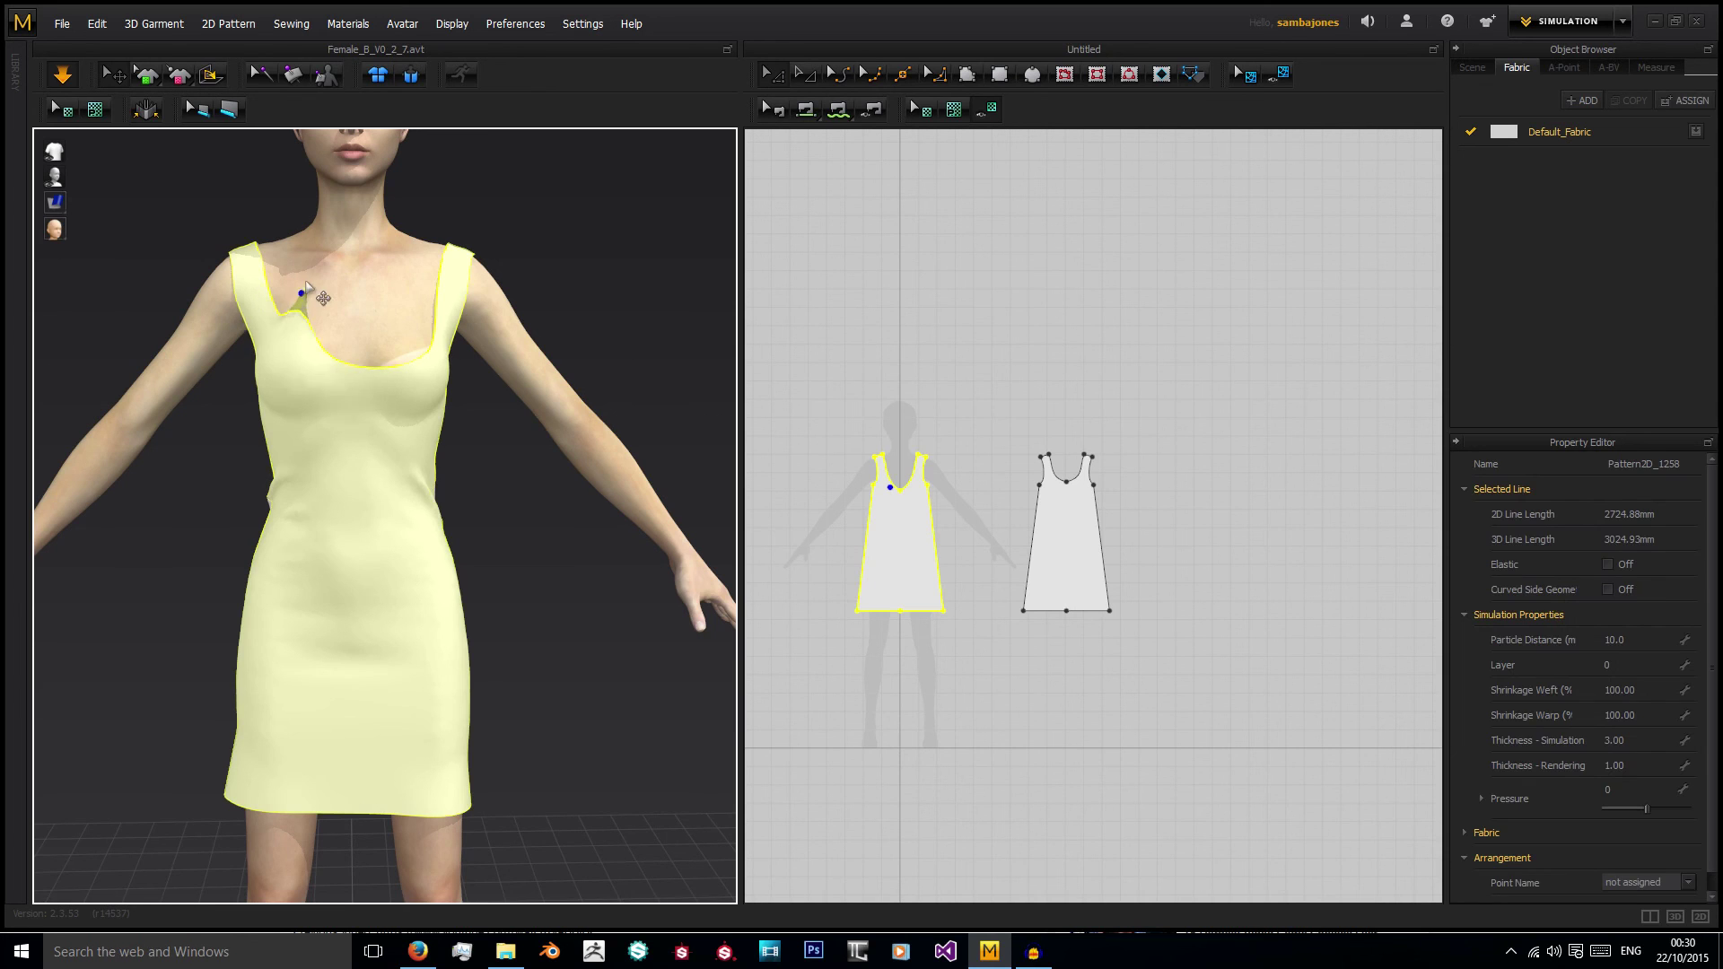
{"action": "left_click", "coordinate": [456, 374]}
{"action": "left_click_drag", "start_coordinate": [426, 342], "coordinate": [454, 241]}
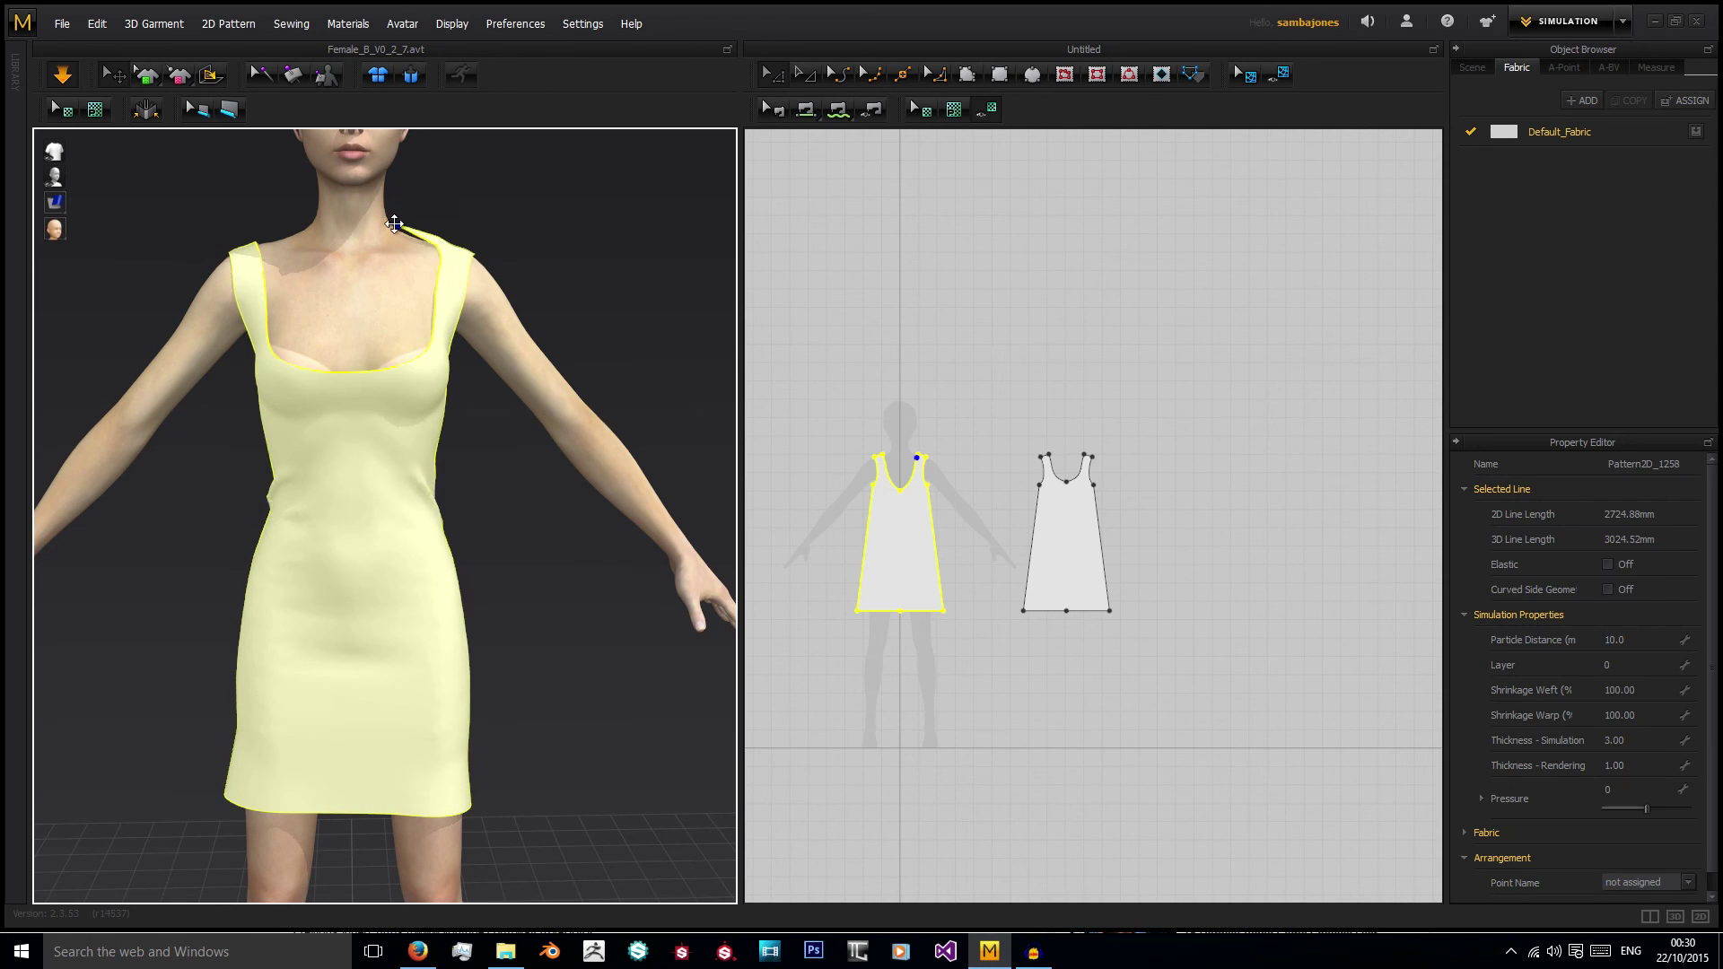
{"action": "left_click_drag", "start_coordinate": [287, 255], "coordinate": [314, 219]}
Raise the centre point of the front piece's neckline slightly and update the draped dress.
{"action": "scroll", "coordinate": [923, 478], "scroll_direction": "up", "scroll_amount": 5}
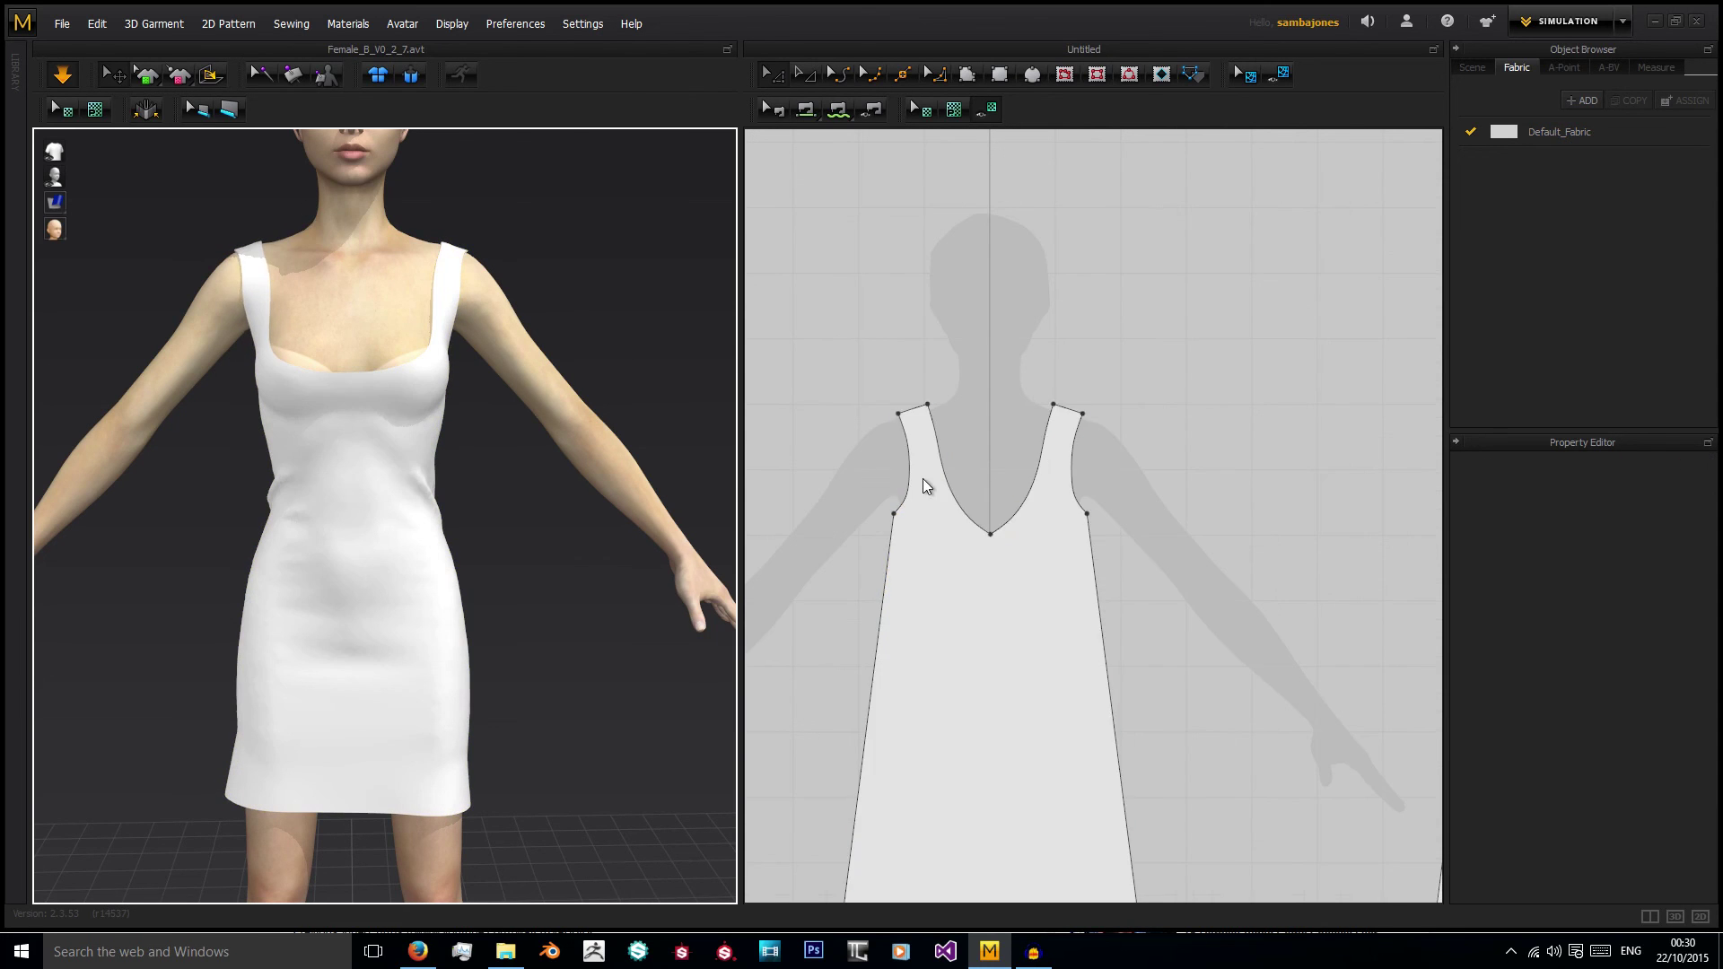
{"action": "left_click", "coordinate": [992, 530]}
{"action": "left_click_drag", "start_coordinate": [991, 530], "coordinate": [990, 514]}
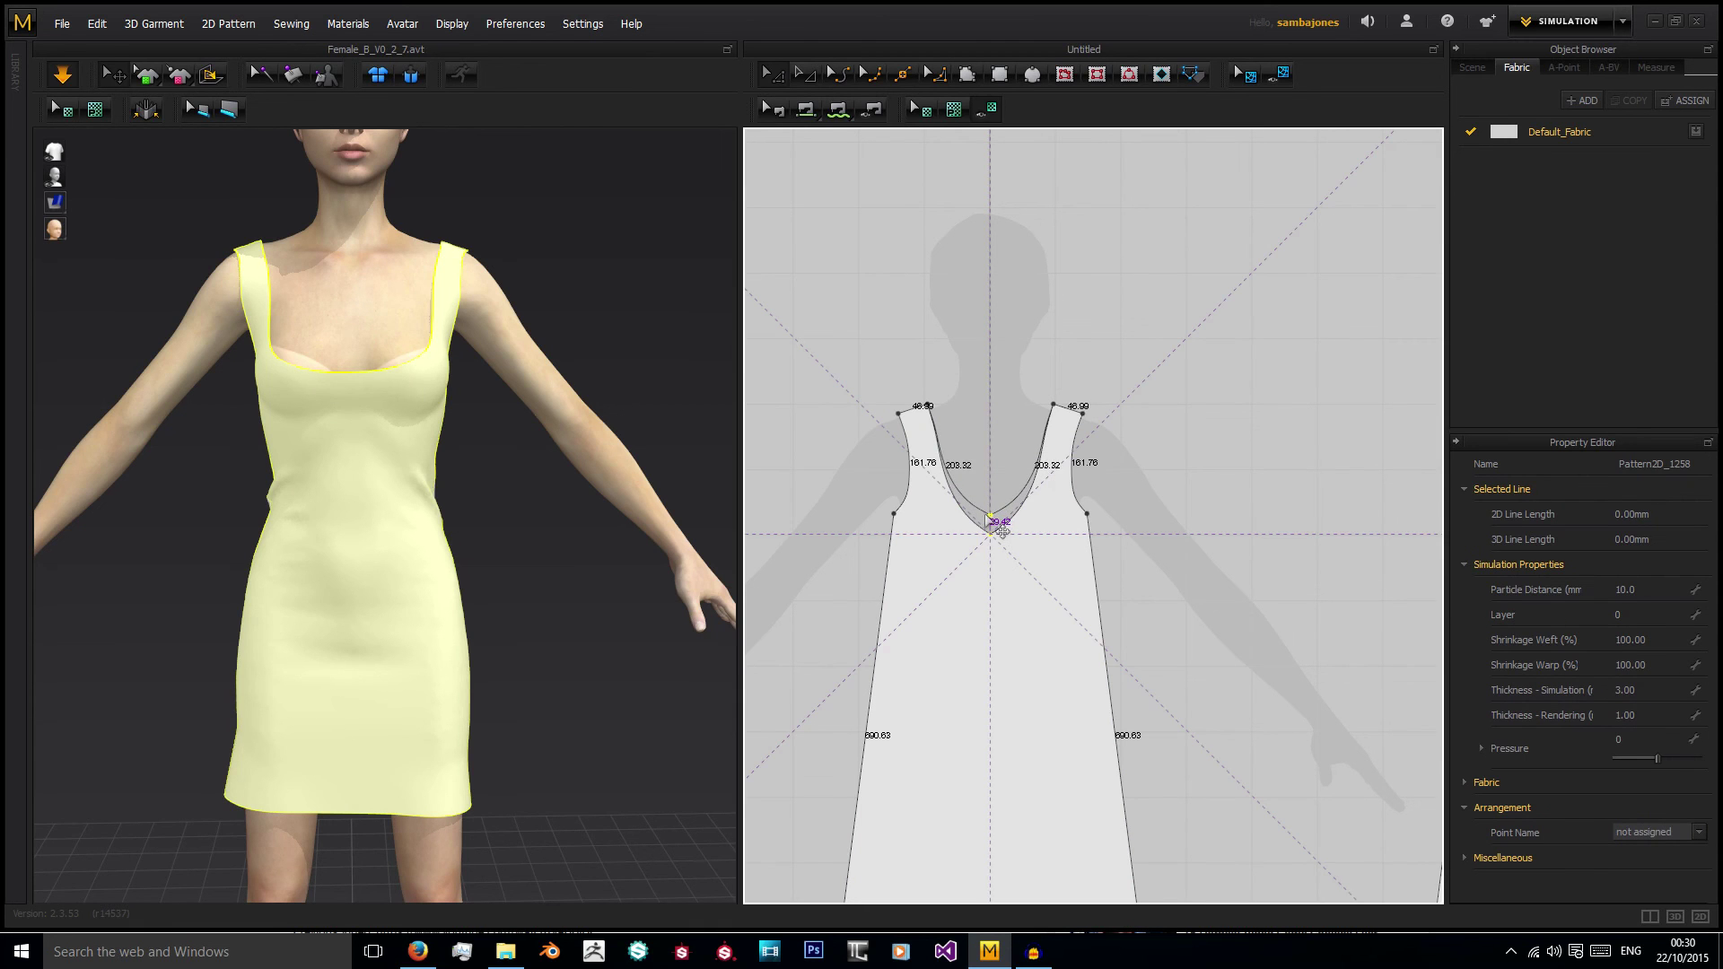
{"action": "key", "text": "space"}
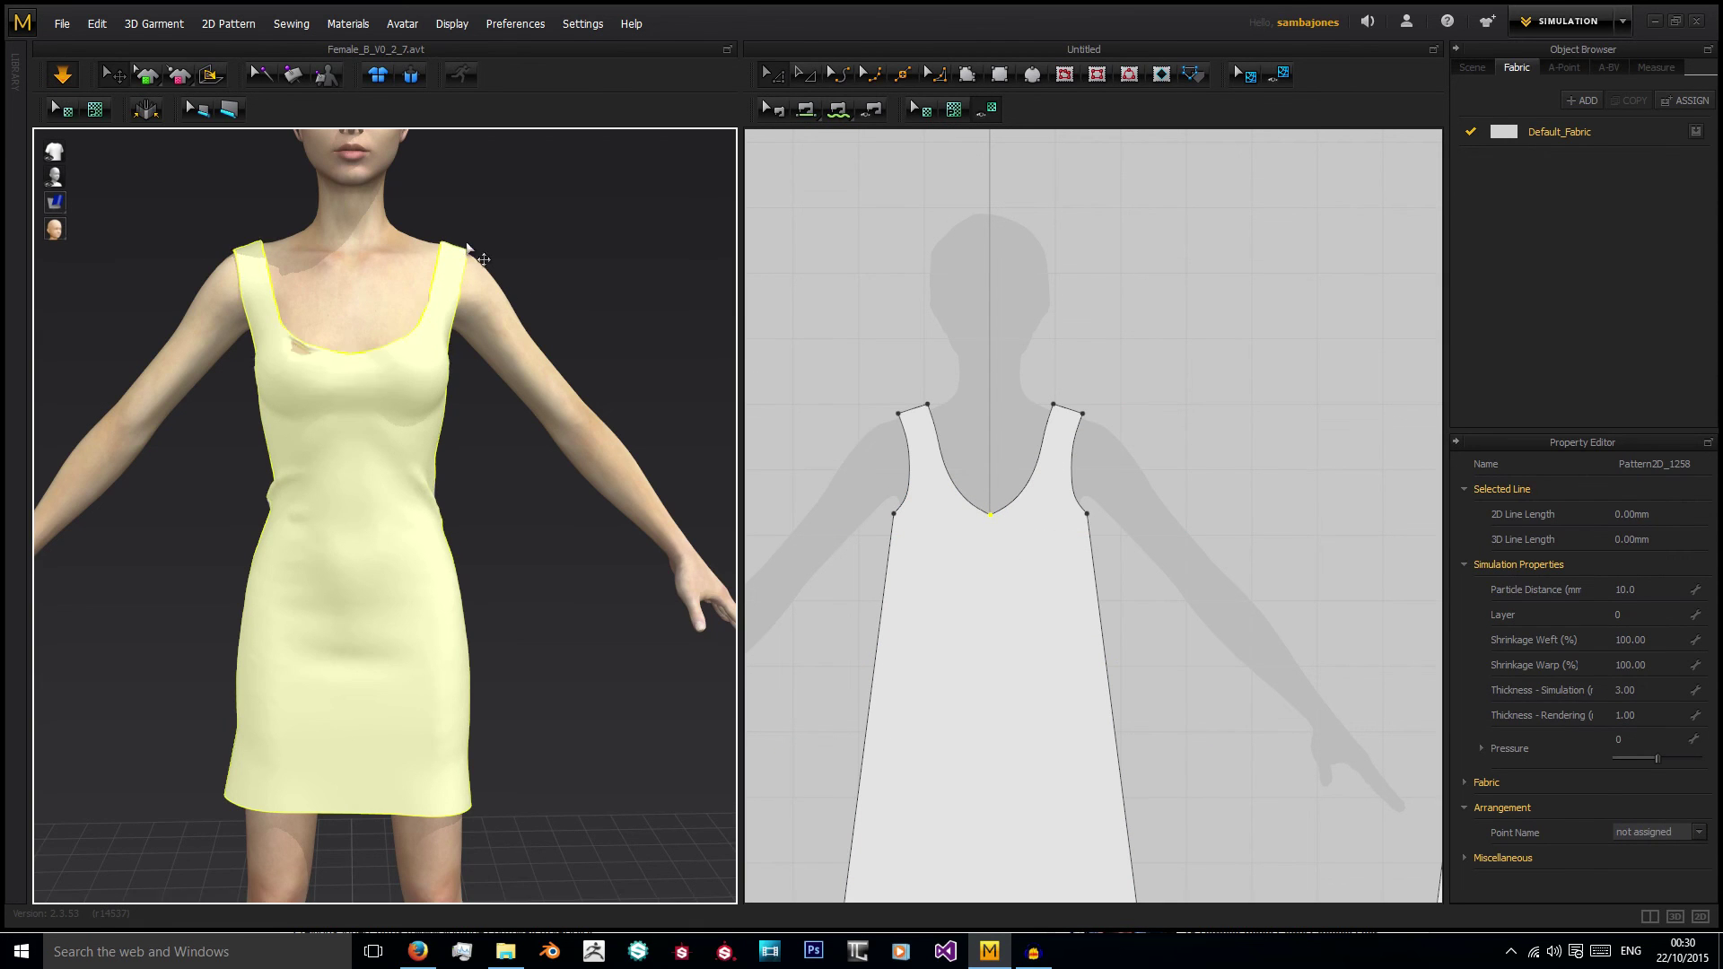
Raise the centre point of the back piece's neckline slightly, drape the dress again and inspect it from the front.
{"action": "right_click_drag", "start_coordinate": [514, 277], "coordinate": [261, 276]}
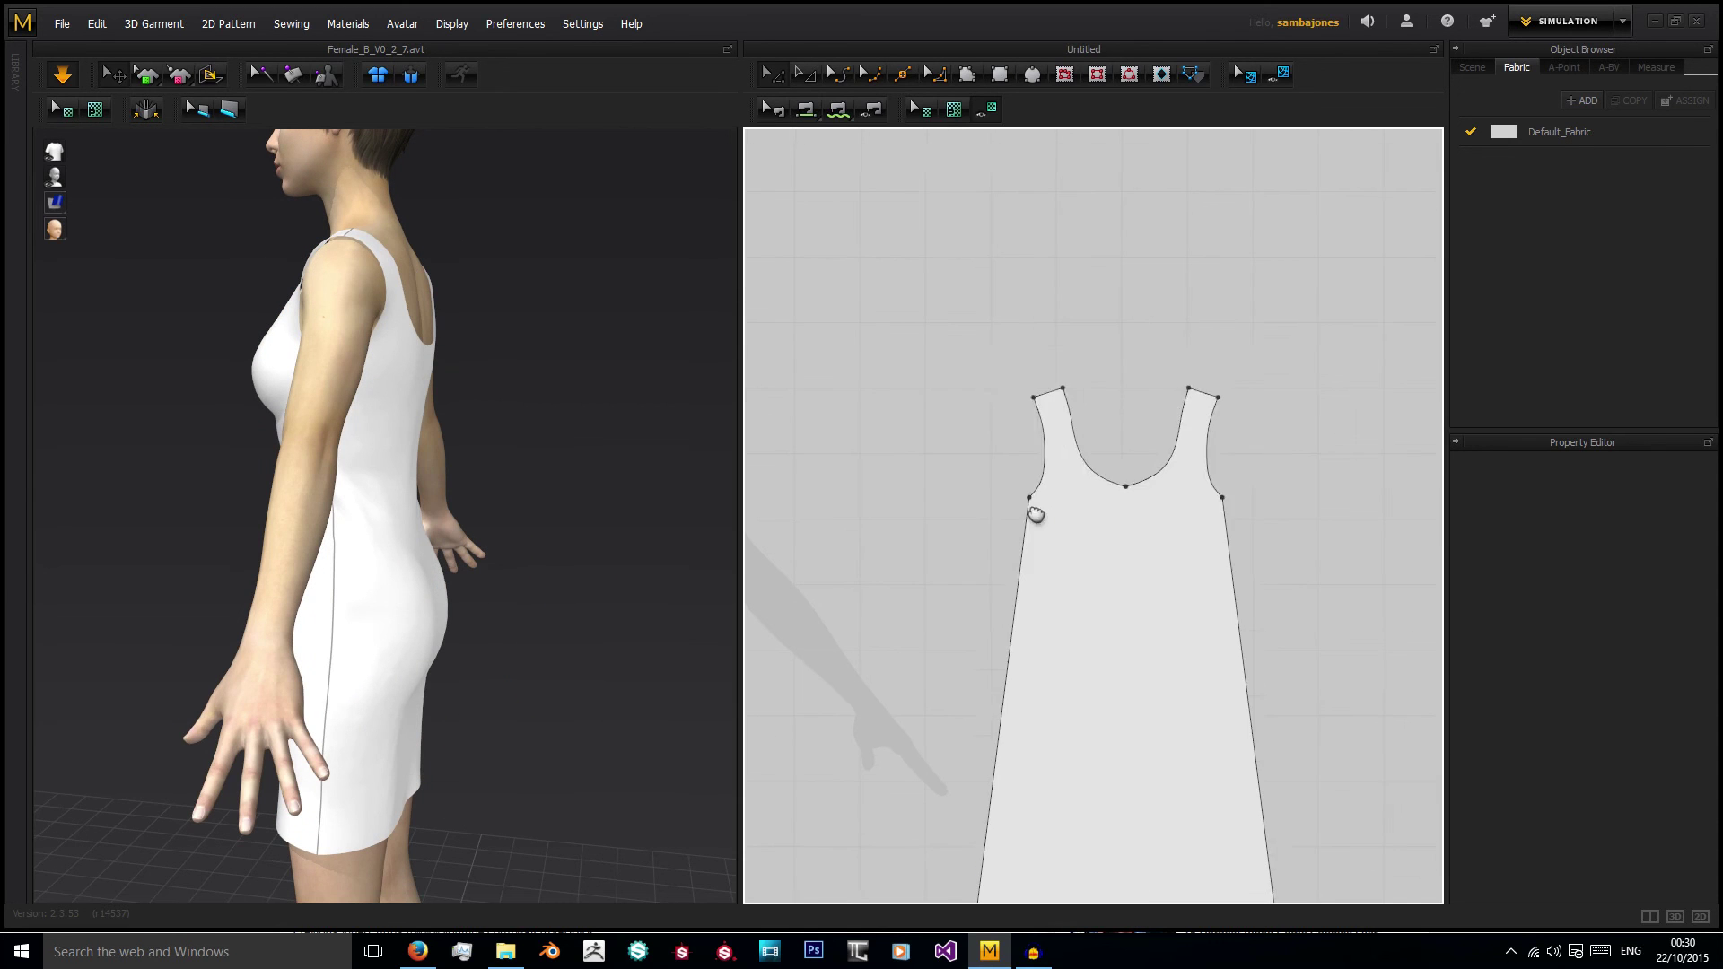
{"action": "left_click_drag", "start_coordinate": [1129, 497], "coordinate": [1129, 463]}
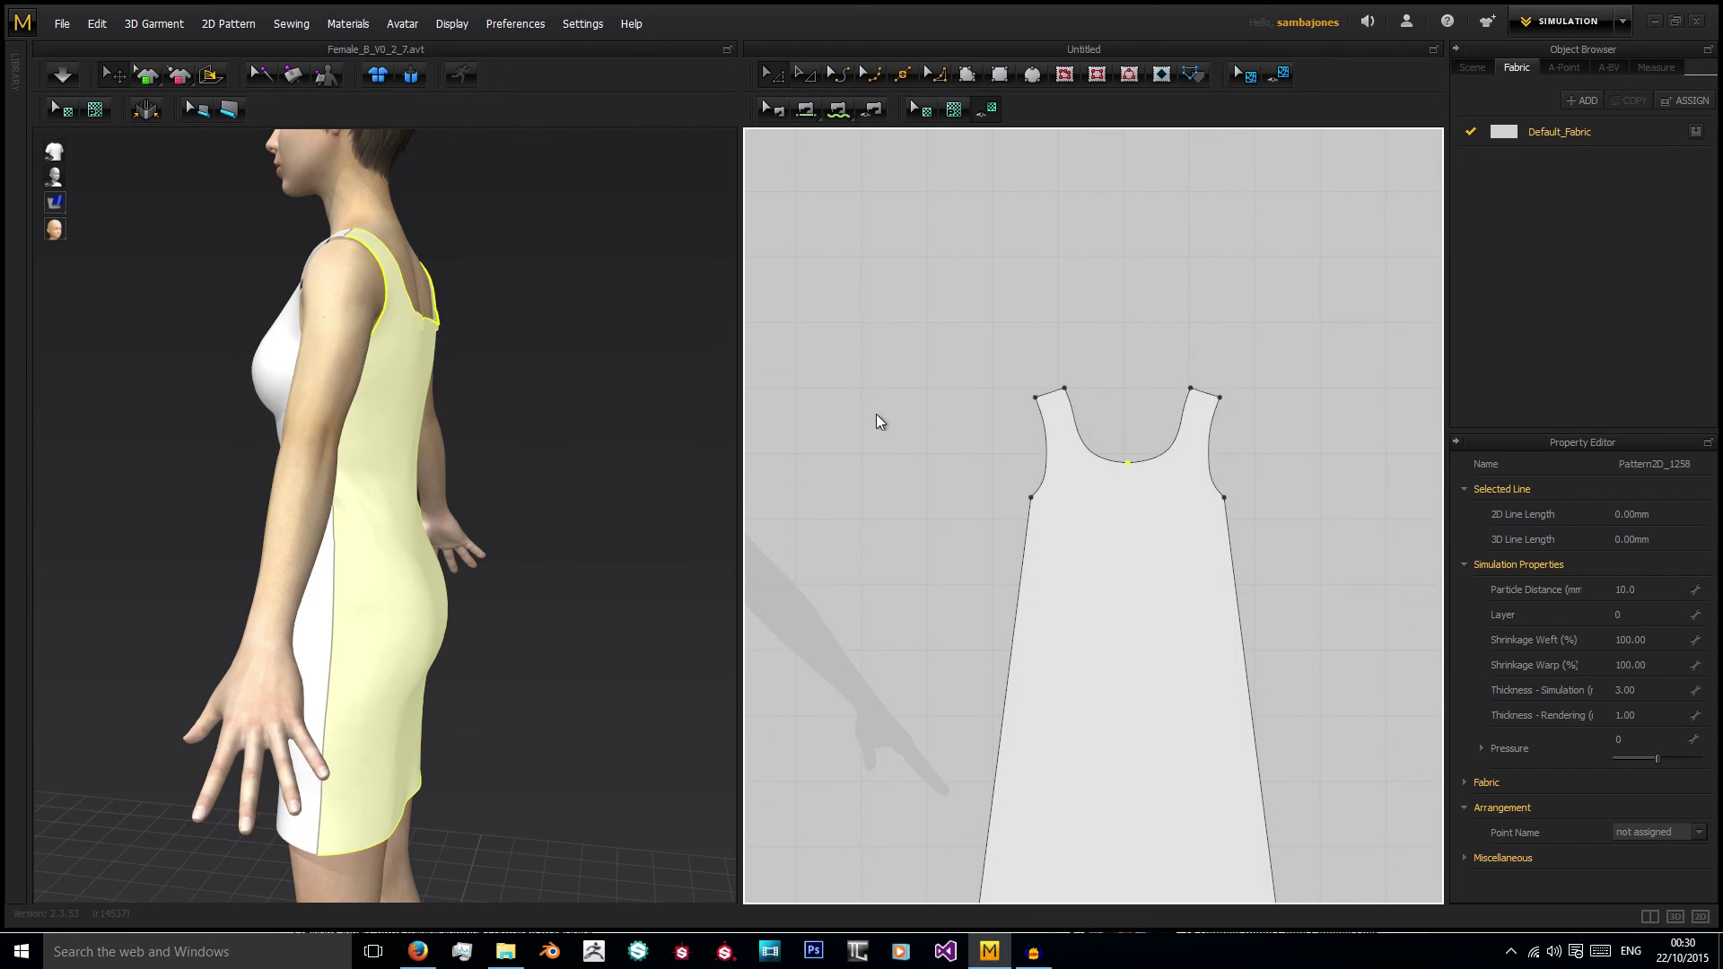
{"action": "left_click", "coordinate": [558, 384]}
{"action": "right_click_drag", "start_coordinate": [557, 384], "coordinate": [508, 388]}
{"action": "scroll", "coordinate": [574, 416], "scroll_direction": "down", "scroll_amount": 10}
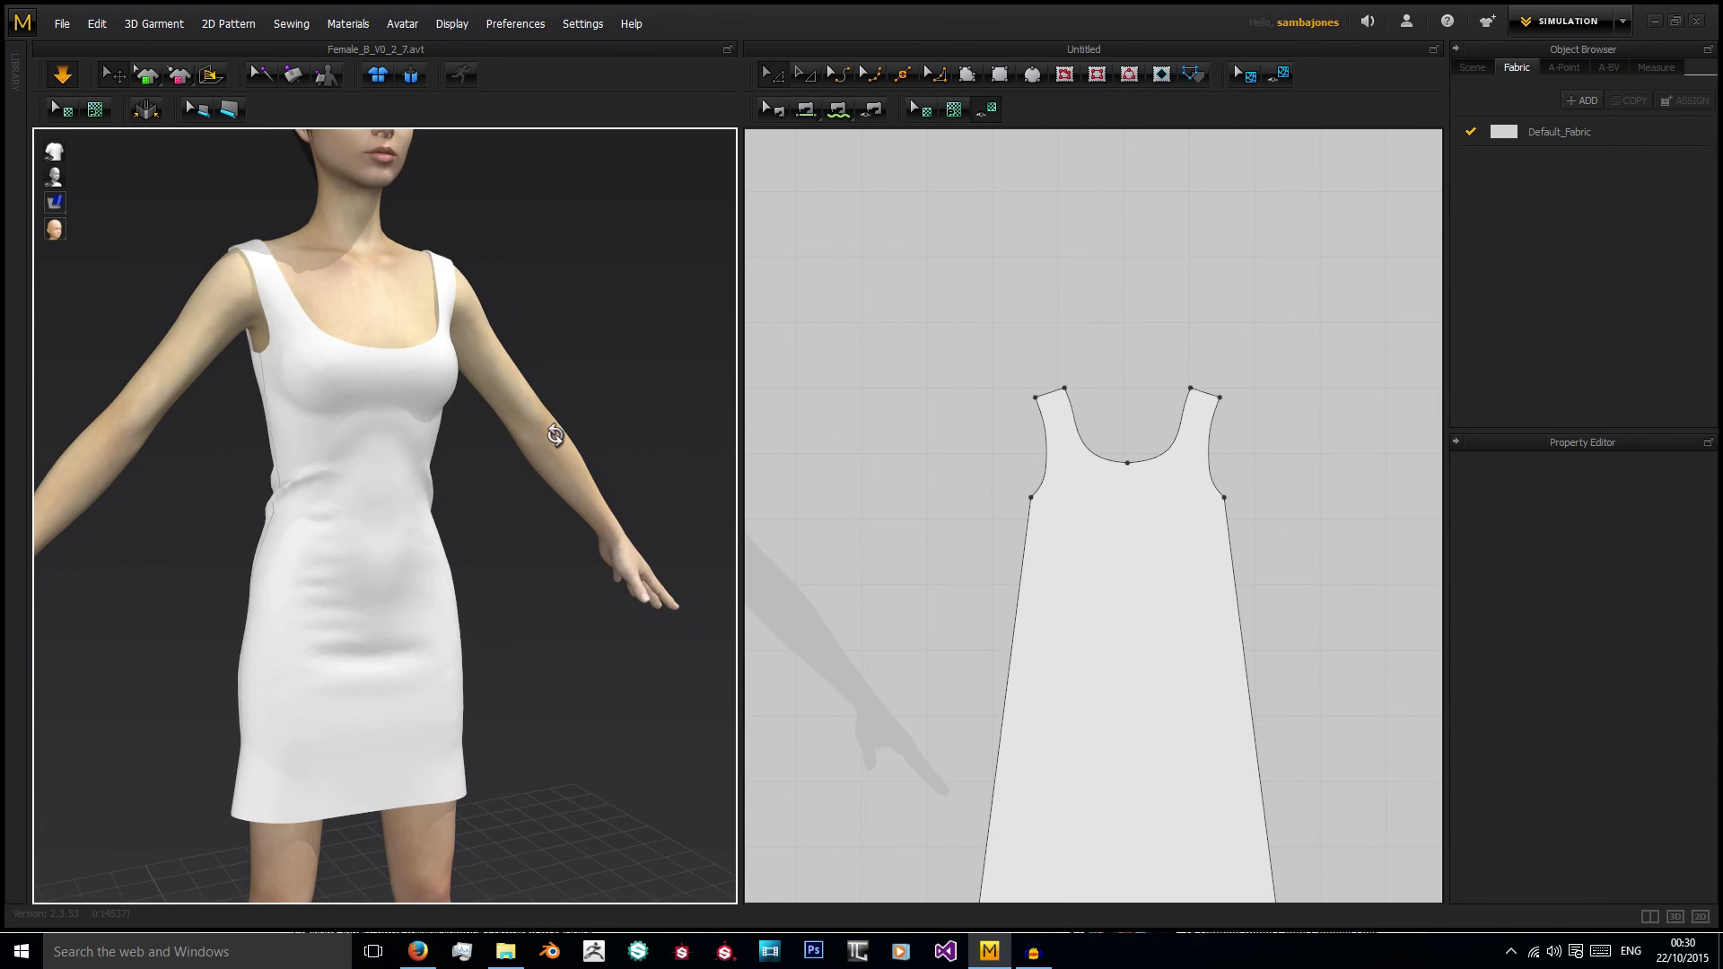
{"action": "right_click_drag", "start_coordinate": [430, 652], "coordinate": [305, 639]}
Apply the D_Cotton_CLO_v2 physical property preset to Default_Fabric and view the draped dress from the side.
{"action": "left_click", "coordinate": [1607, 135]}
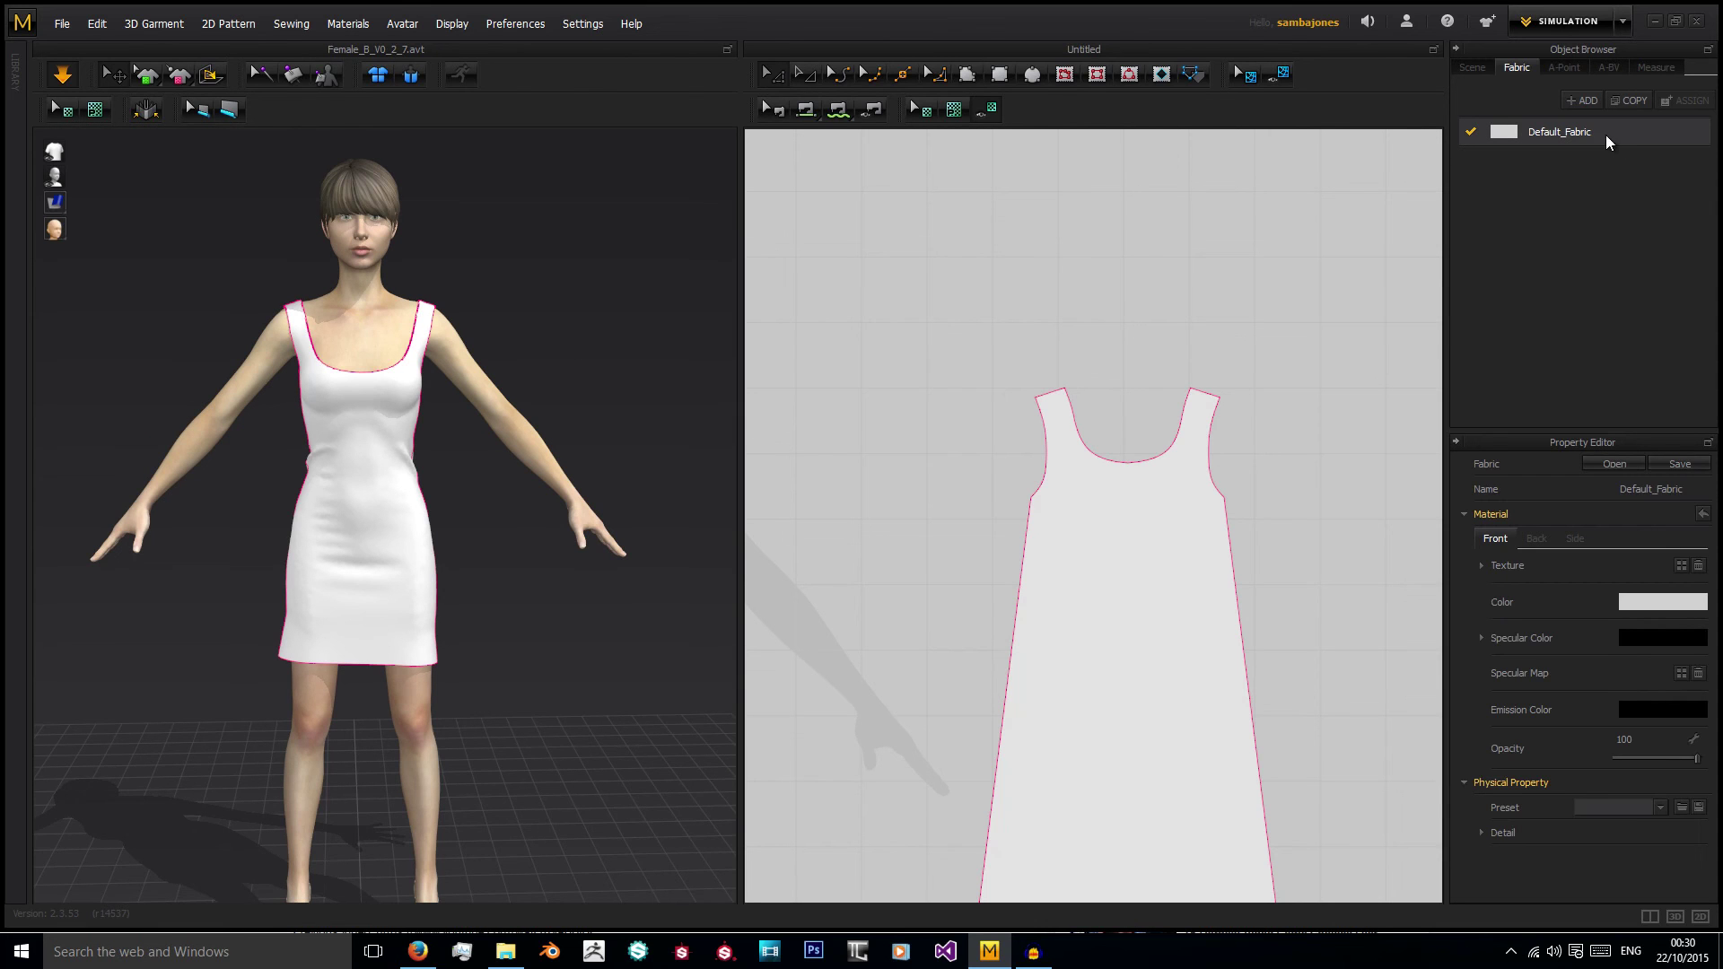
{"action": "left_click", "coordinate": [1661, 809]}
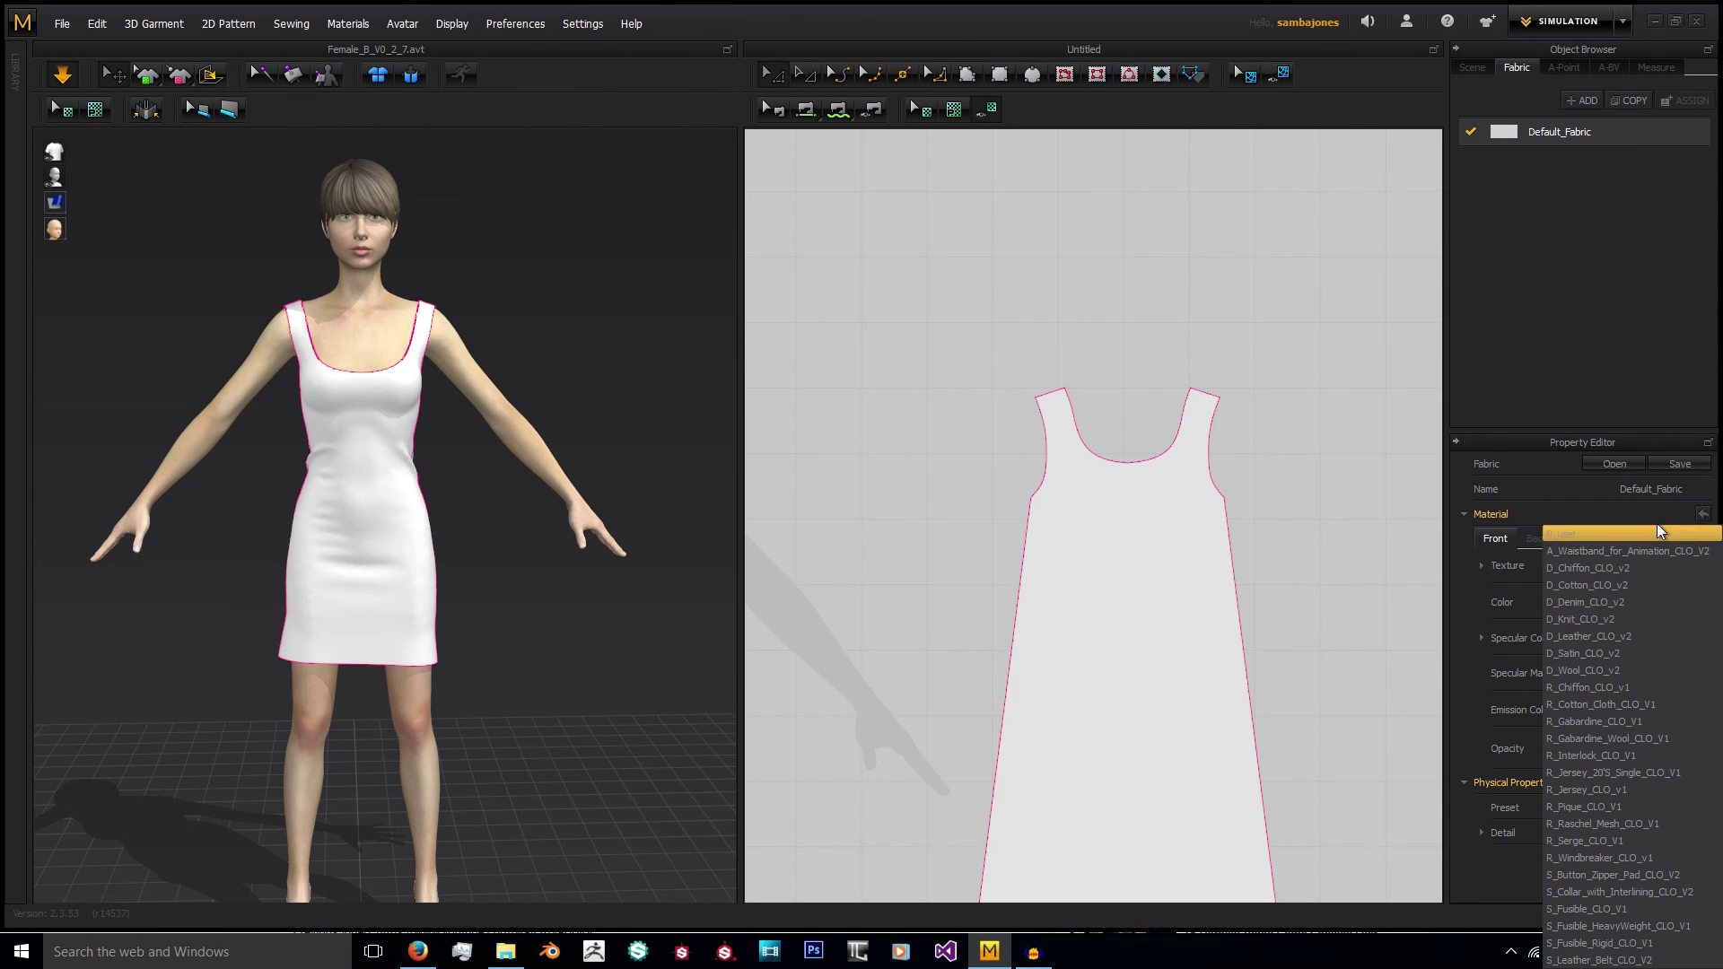
{"action": "left_click", "coordinate": [1613, 583]}
{"action": "left_click", "coordinate": [549, 610]}
{"action": "right_click_drag", "start_coordinate": [558, 590], "coordinate": [679, 595]}
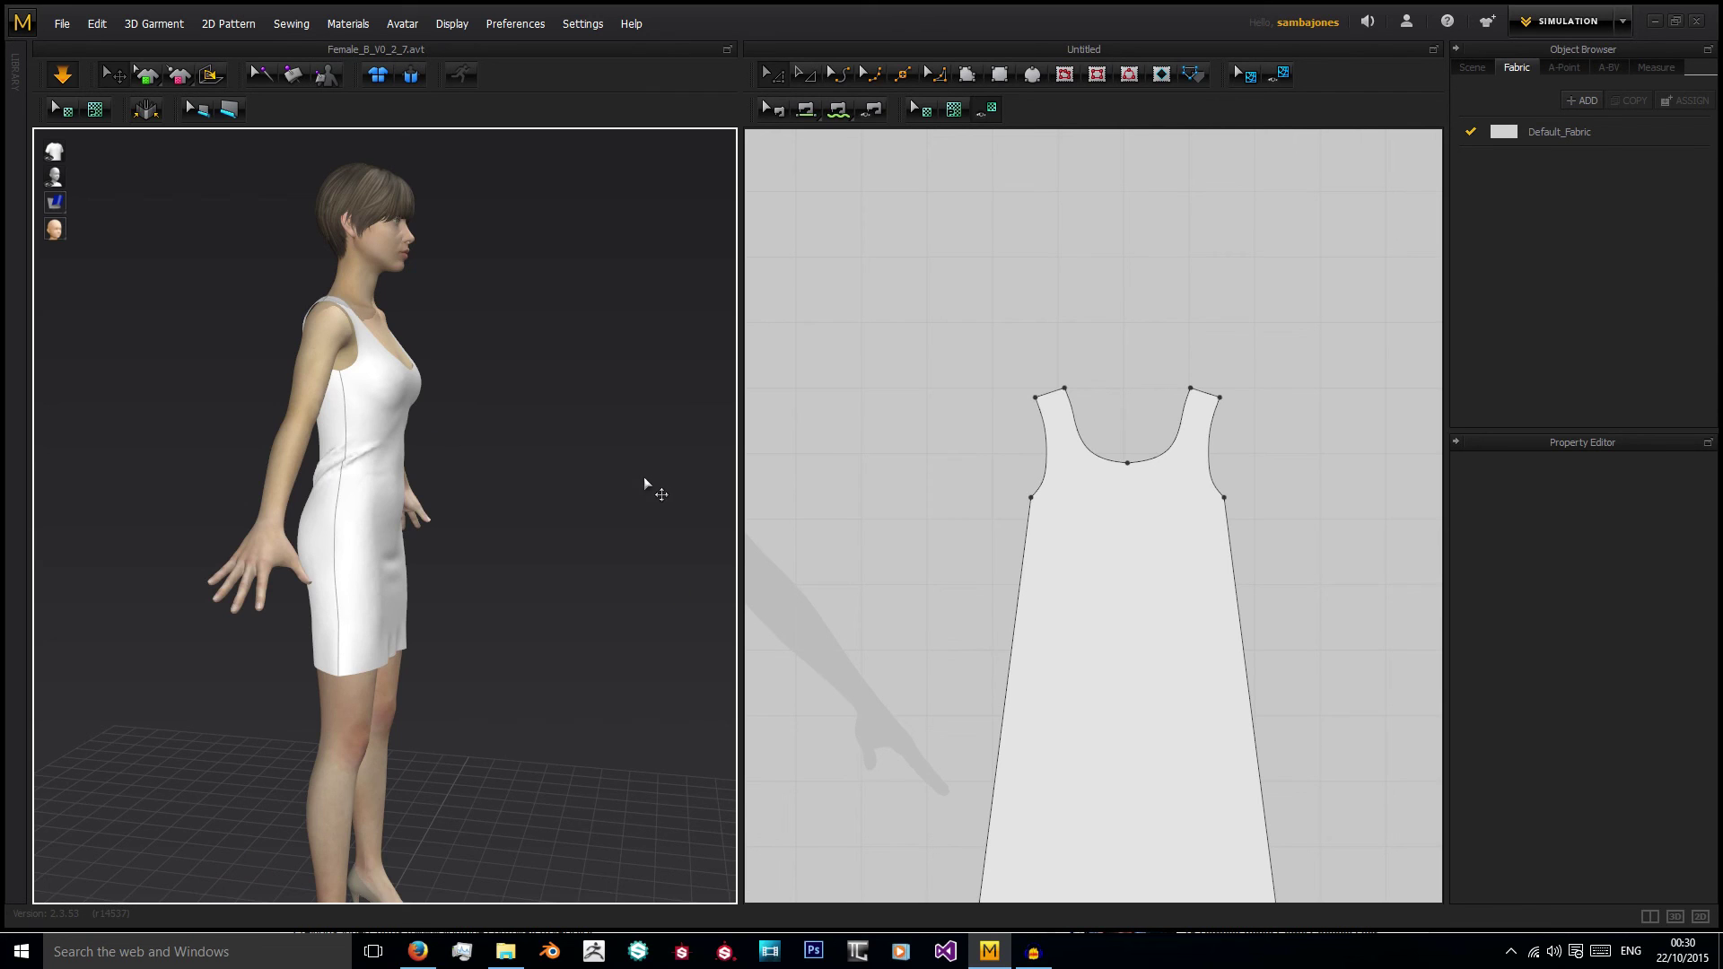
Pull the simulated dress's hem downward at both side corners to straighten how the skirt hangs.
{"action": "right_click_drag", "start_coordinate": [646, 481], "coordinate": [317, 607]}
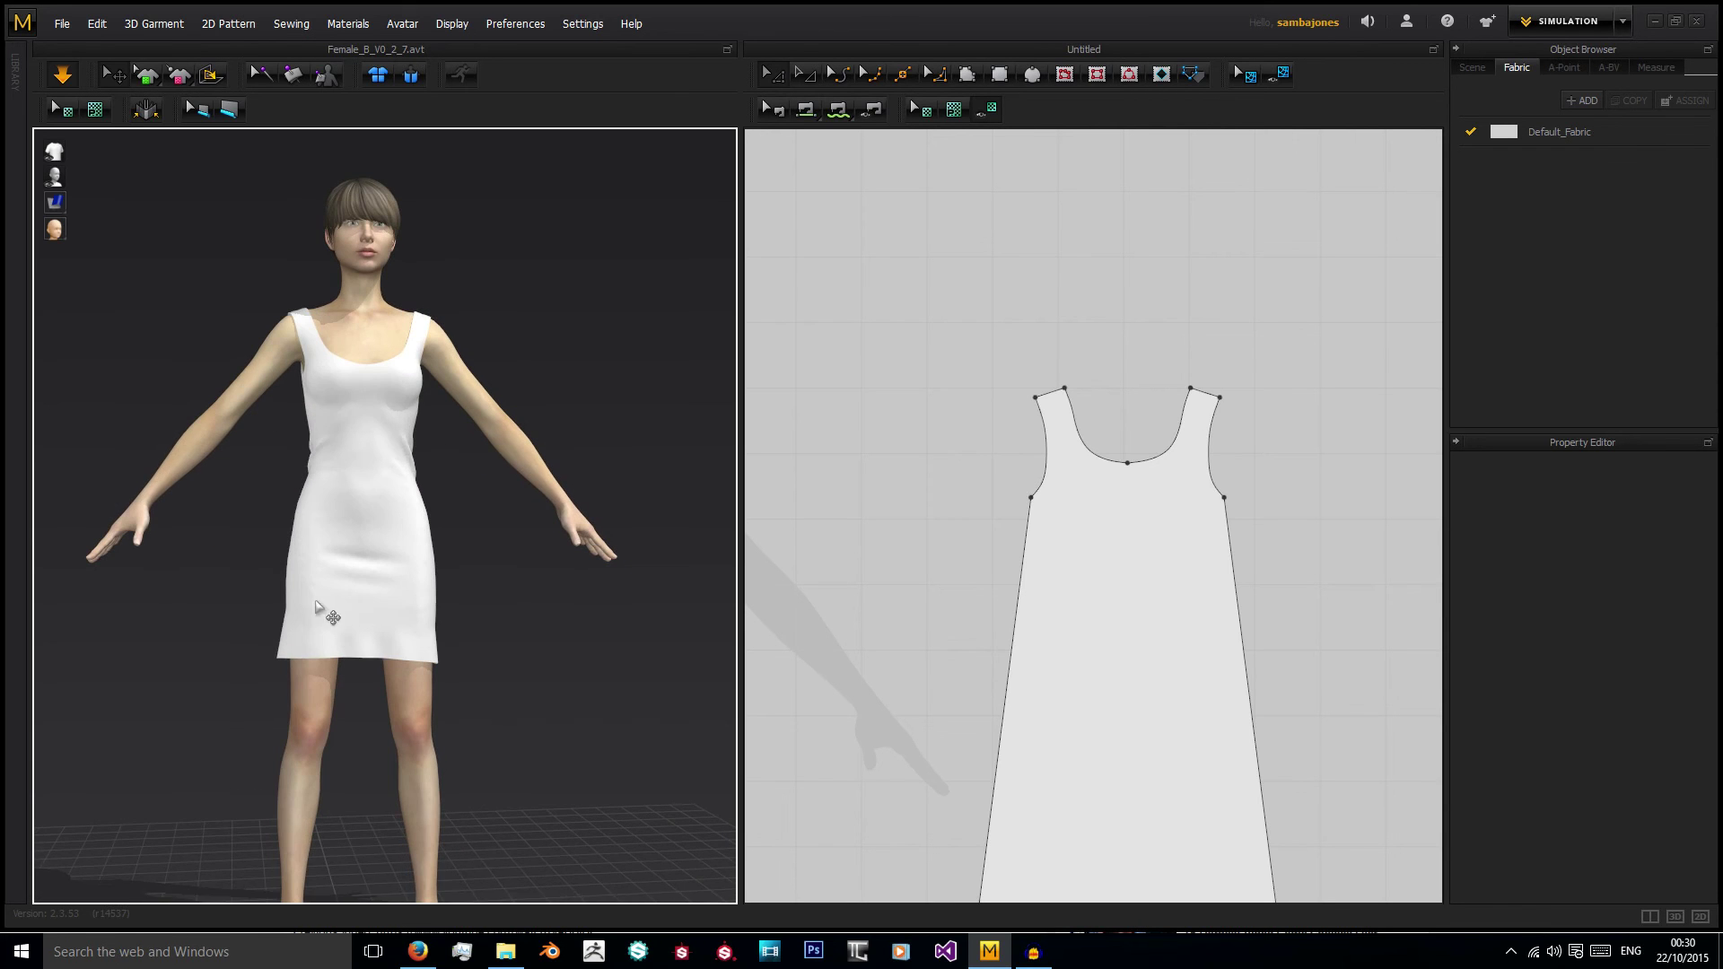
{"action": "left_click_drag", "start_coordinate": [294, 659], "coordinate": [269, 754]}
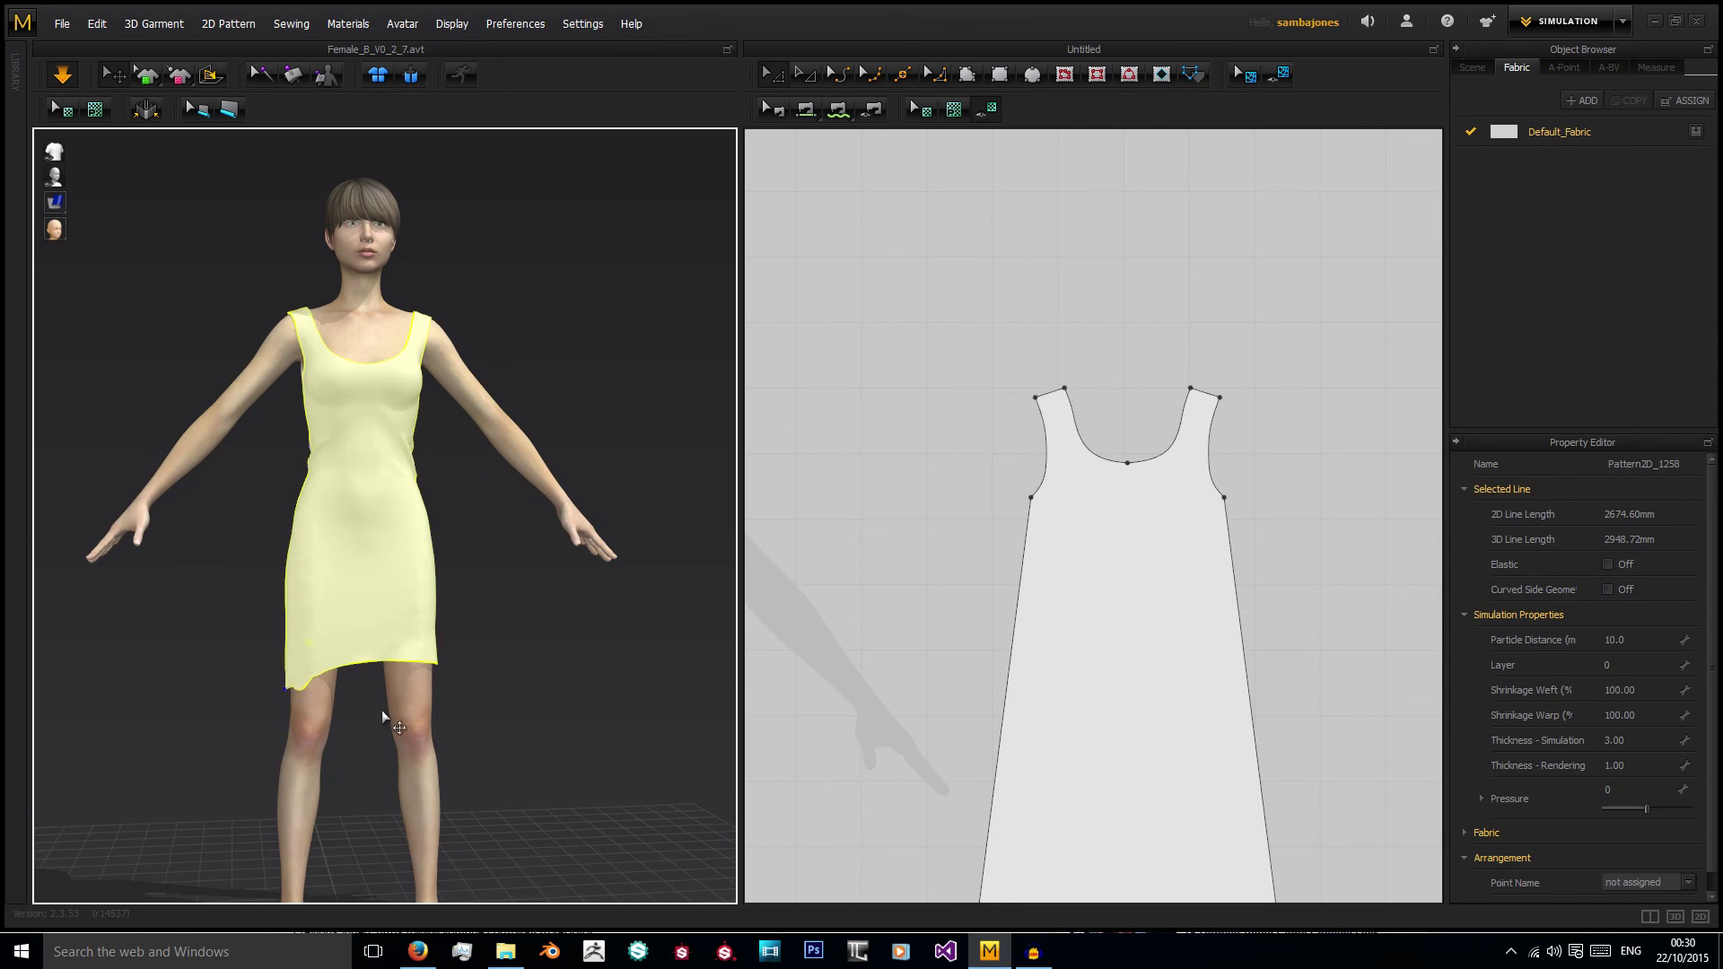
{"action": "left_click_drag", "start_coordinate": [289, 656], "coordinate": [285, 838]}
{"action": "left_click_drag", "start_coordinate": [289, 655], "coordinate": [284, 739]}
{"action": "right_click_drag", "start_coordinate": [284, 739], "coordinate": [446, 670]}
{"action": "left_click_drag", "start_coordinate": [440, 669], "coordinate": [476, 770]}
{"action": "right_click_drag", "start_coordinate": [497, 688], "coordinate": [239, 660]}
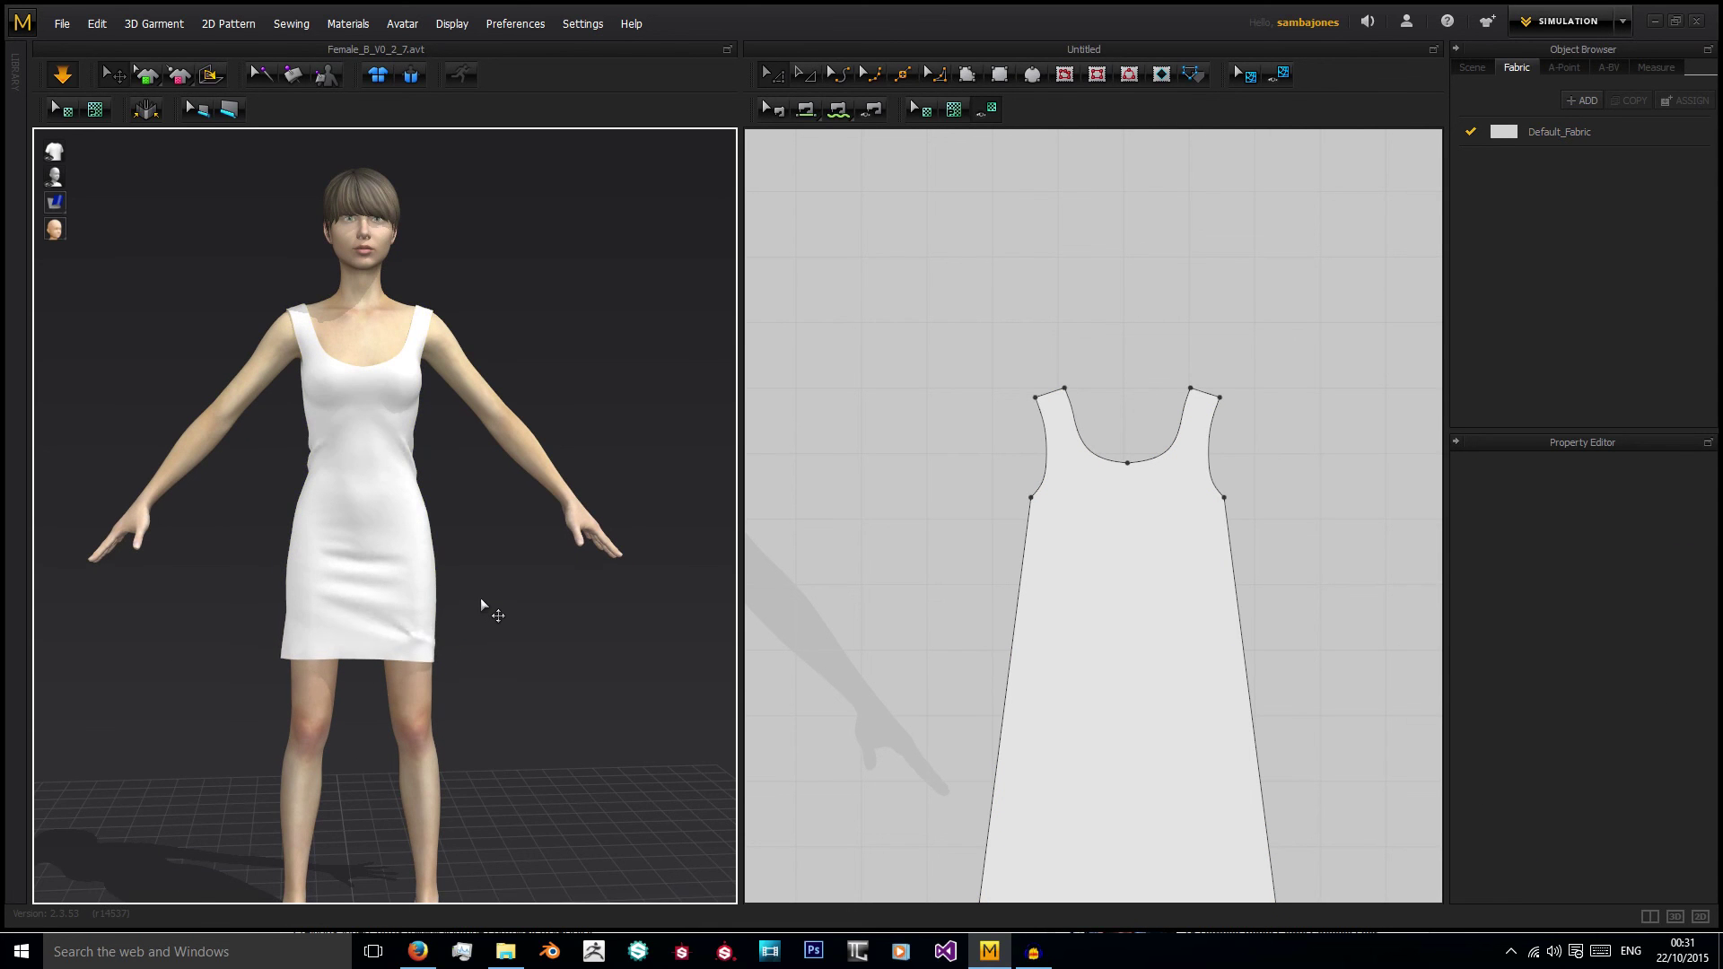
Inspect the draped dress up close around the bust, waist and shoulders from several front angles.
{"action": "mouse_move", "coordinate": [239, 601]}
{"action": "right_mouse_down"}
{"action": "mouse_move", "coordinate": [228, 666]}
{"action": "mouse_move", "coordinate": [233, 633]}
{"action": "right_mouse_up"}
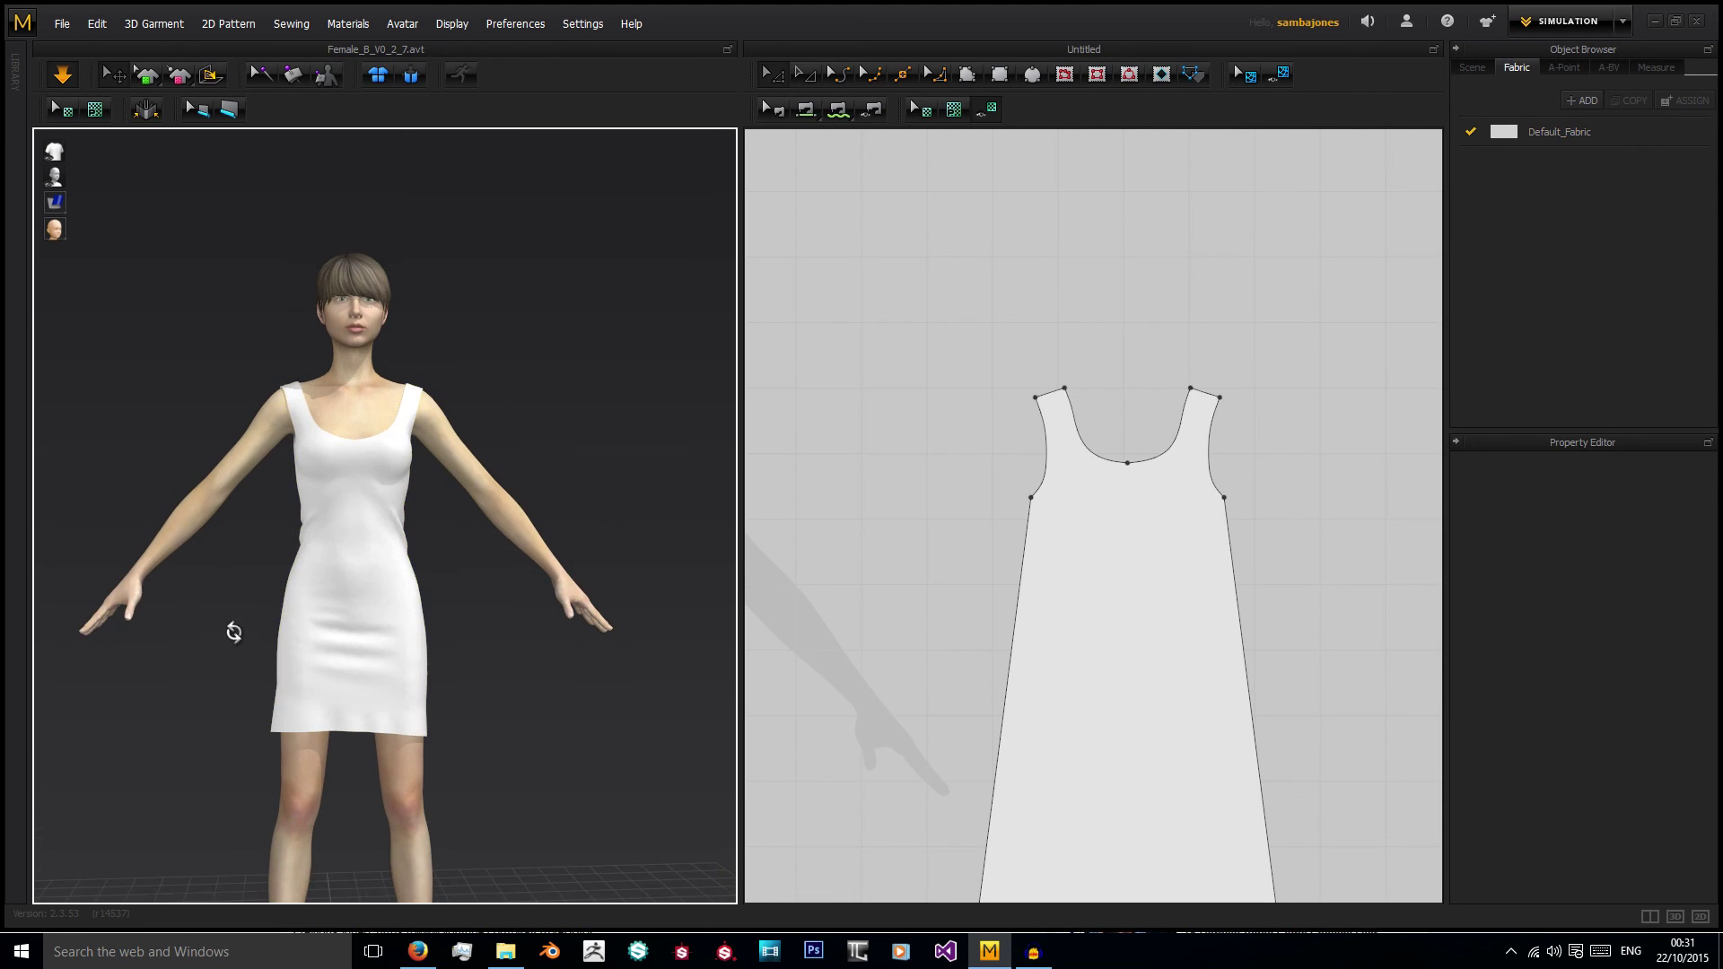
{"action": "scroll", "coordinate": [250, 579], "scroll_direction": "up", "scroll_amount": 6}
{"action": "mouse_move", "coordinate": [329, 632]}
{"action": "right_mouse_down"}
{"action": "mouse_move", "coordinate": [488, 627]}
{"action": "mouse_move", "coordinate": [331, 655]}
{"action": "right_mouse_up"}
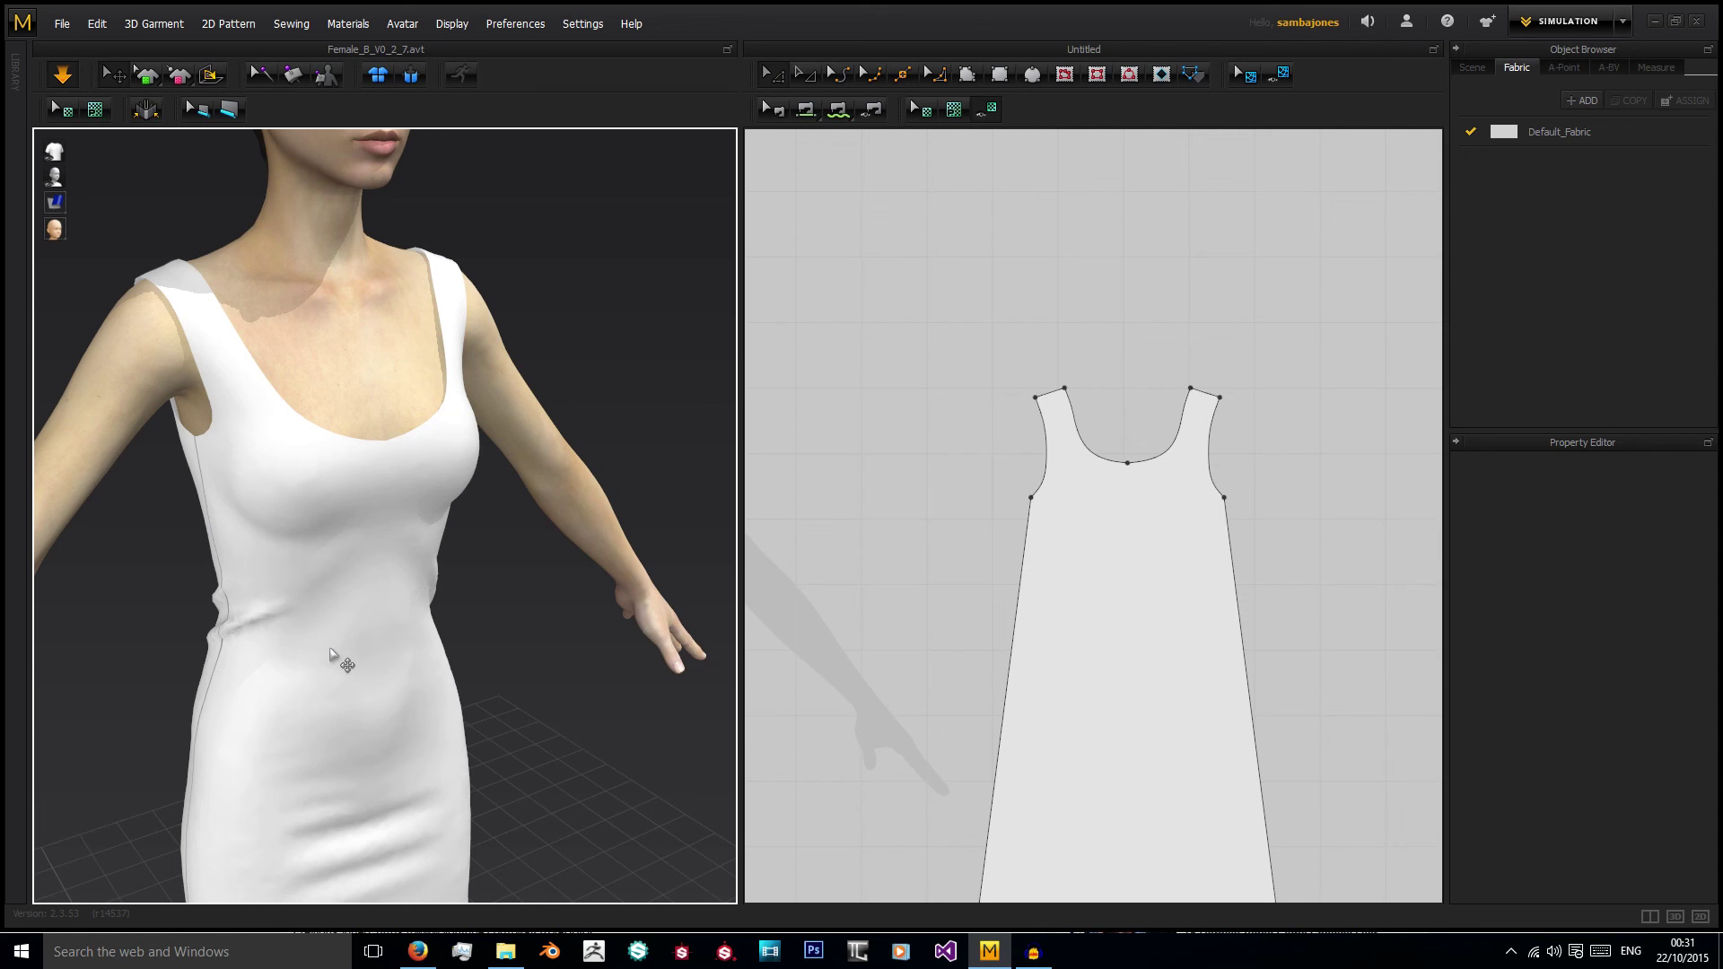
{"action": "scroll", "coordinate": [314, 611], "scroll_direction": "down", "scroll_amount": 3}
{"action": "right_click_drag", "start_coordinate": [296, 570], "coordinate": [300, 520]}
{"action": "middle_click_drag", "start_coordinate": [354, 482], "coordinate": [422, 516]}
{"action": "right_click_drag", "start_coordinate": [413, 509], "coordinate": [382, 553]}
{"action": "middle_click_drag", "start_coordinate": [381, 552], "coordinate": [447, 705]}
{"action": "scroll", "coordinate": [328, 358], "scroll_direction": "up", "scroll_amount": 2}
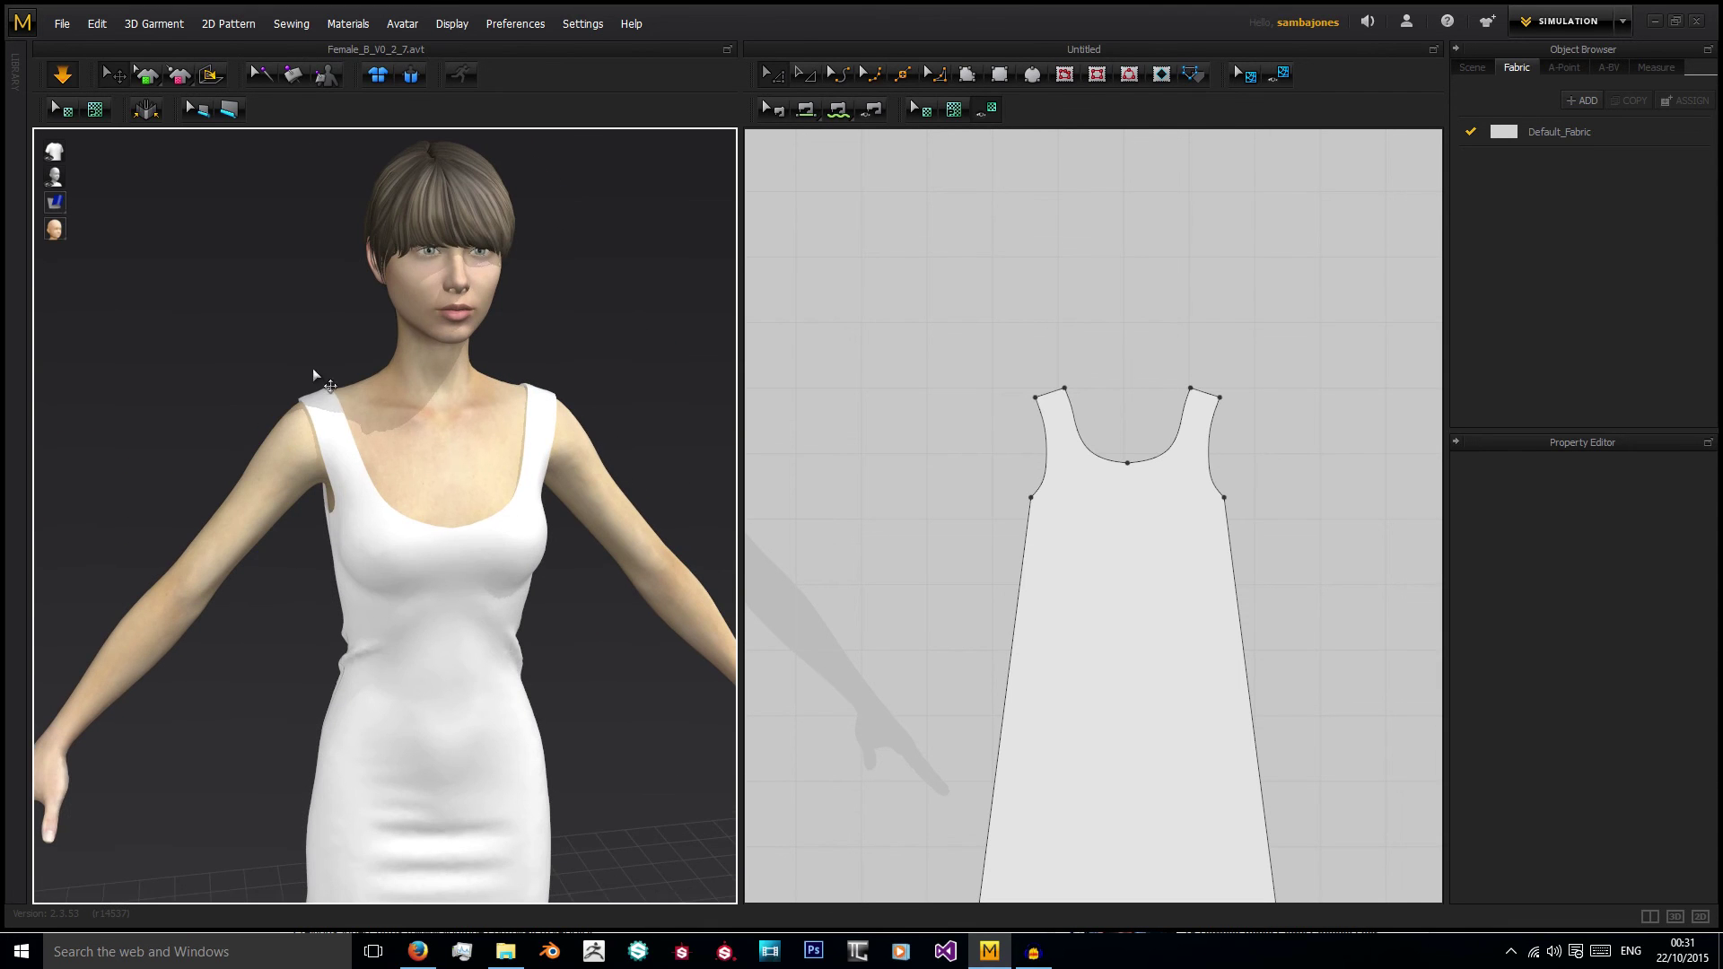
Tug both shoulder straps of the simulated dress inward toward the neck and deselect the garment.
{"action": "left_click", "coordinate": [374, 373]}
{"action": "left_click", "coordinate": [365, 335]}
{"action": "right_click_drag", "start_coordinate": [365, 335], "coordinate": [527, 359]}
{"action": "left_click", "coordinate": [535, 395]}
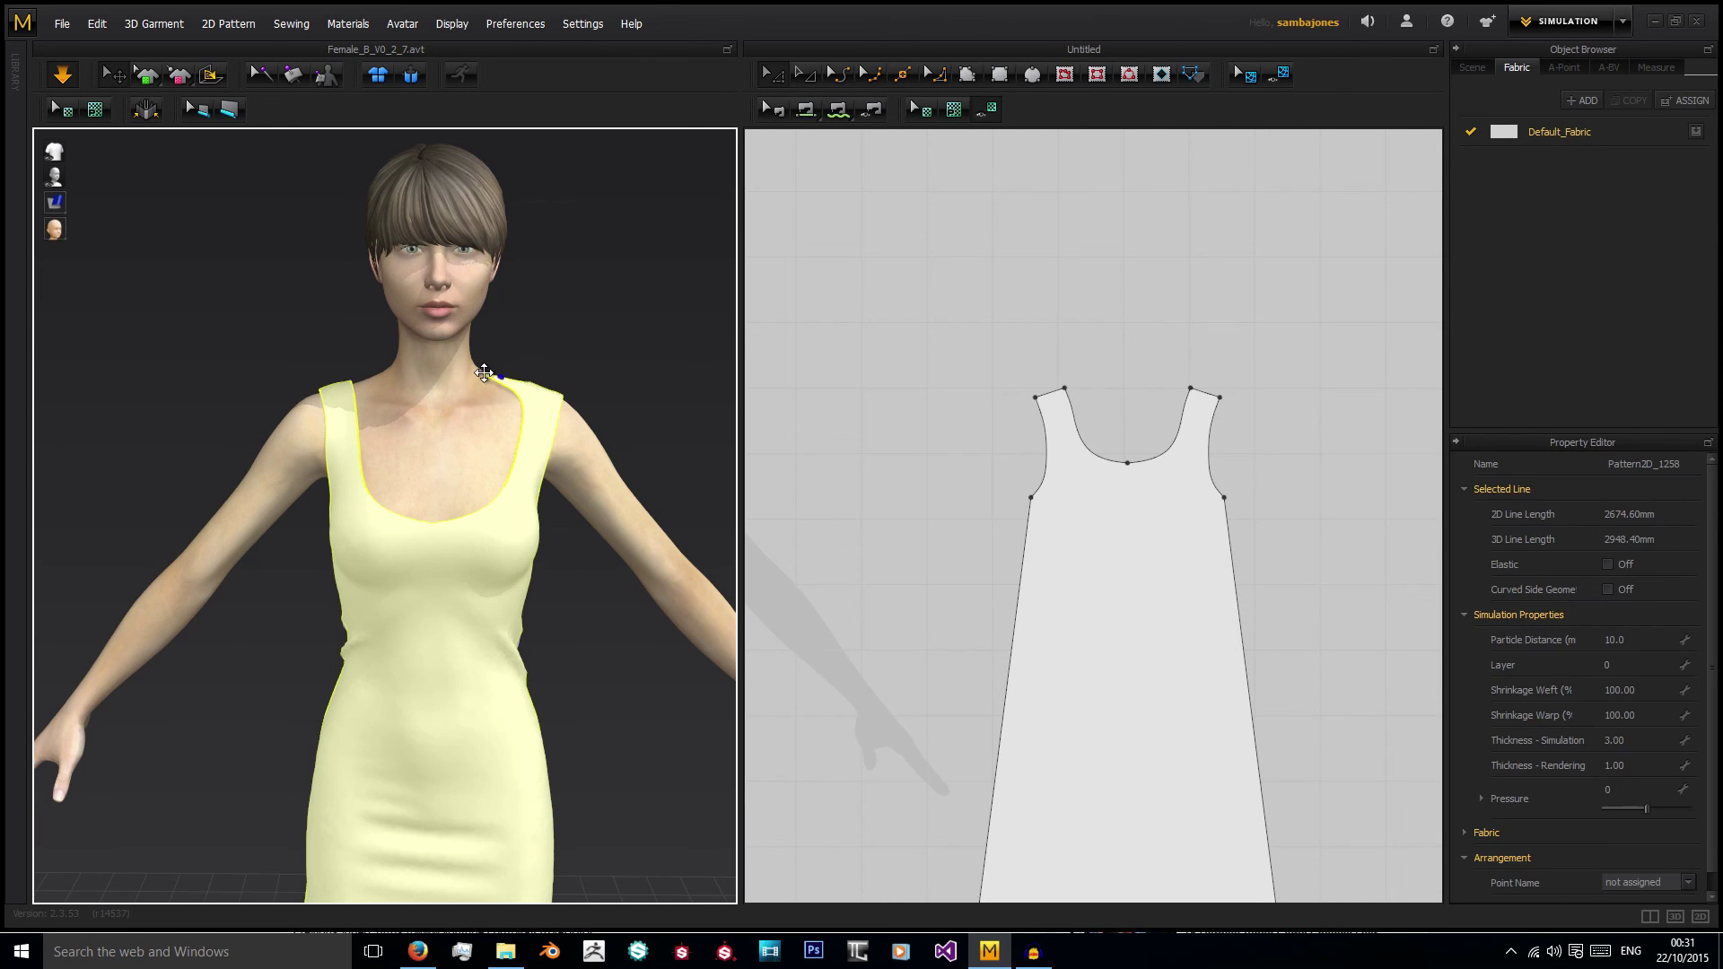
{"action": "left_click", "coordinate": [549, 344]}
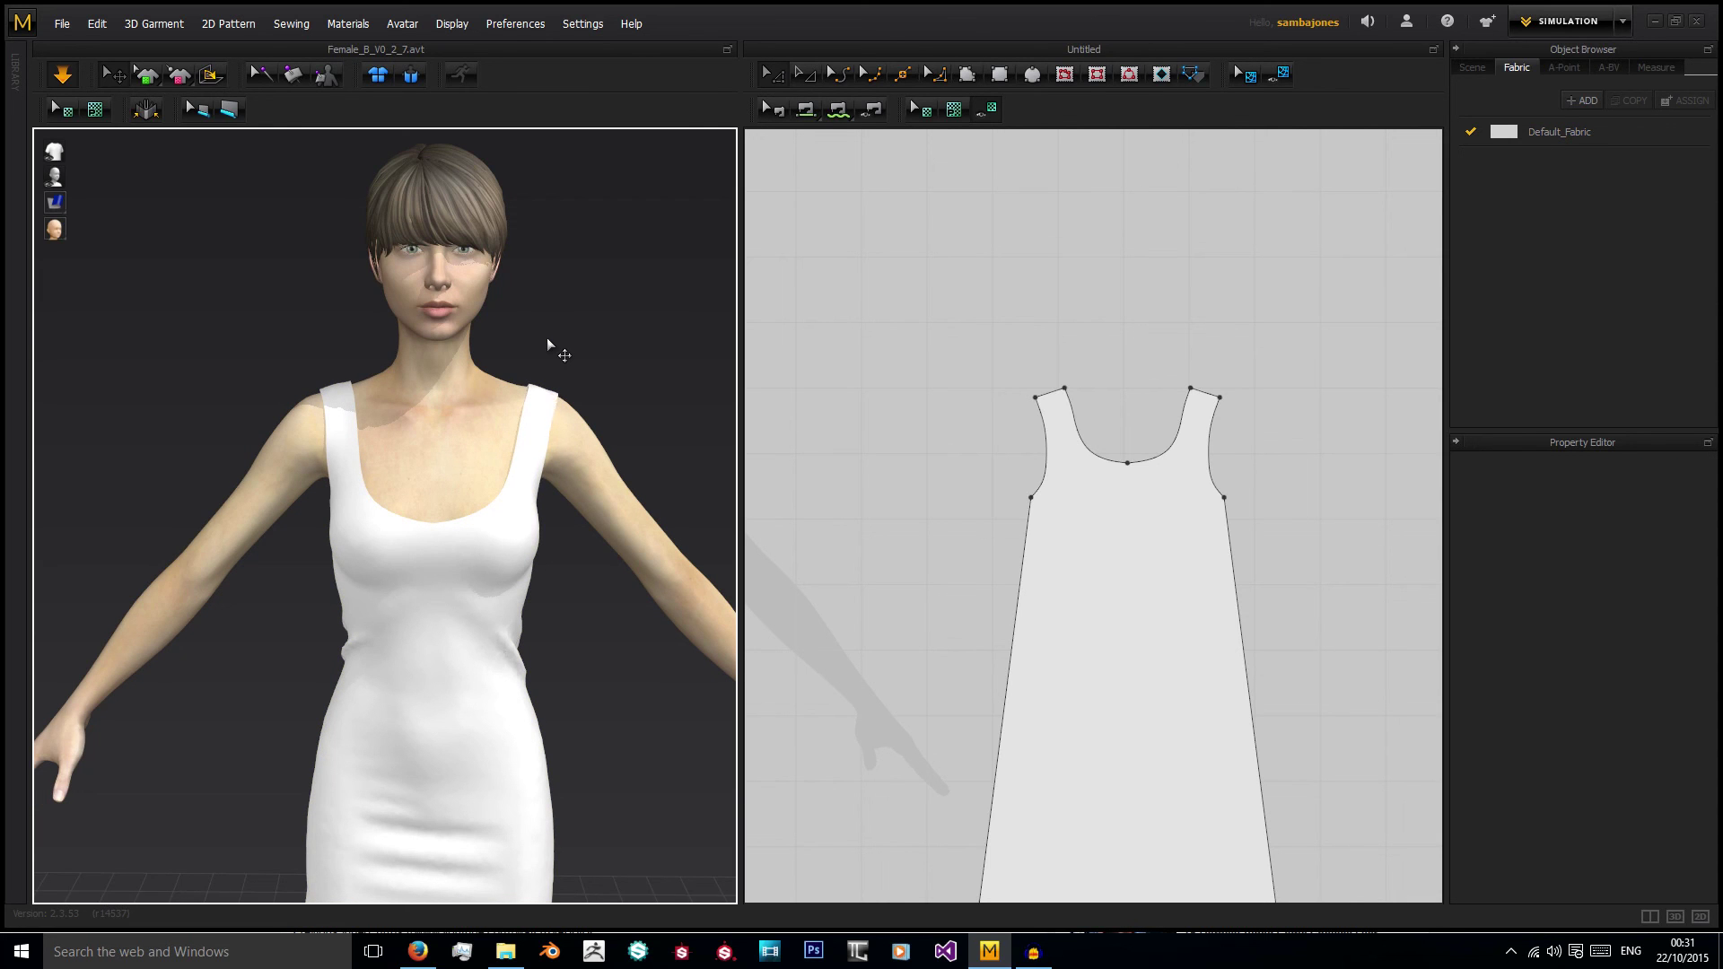